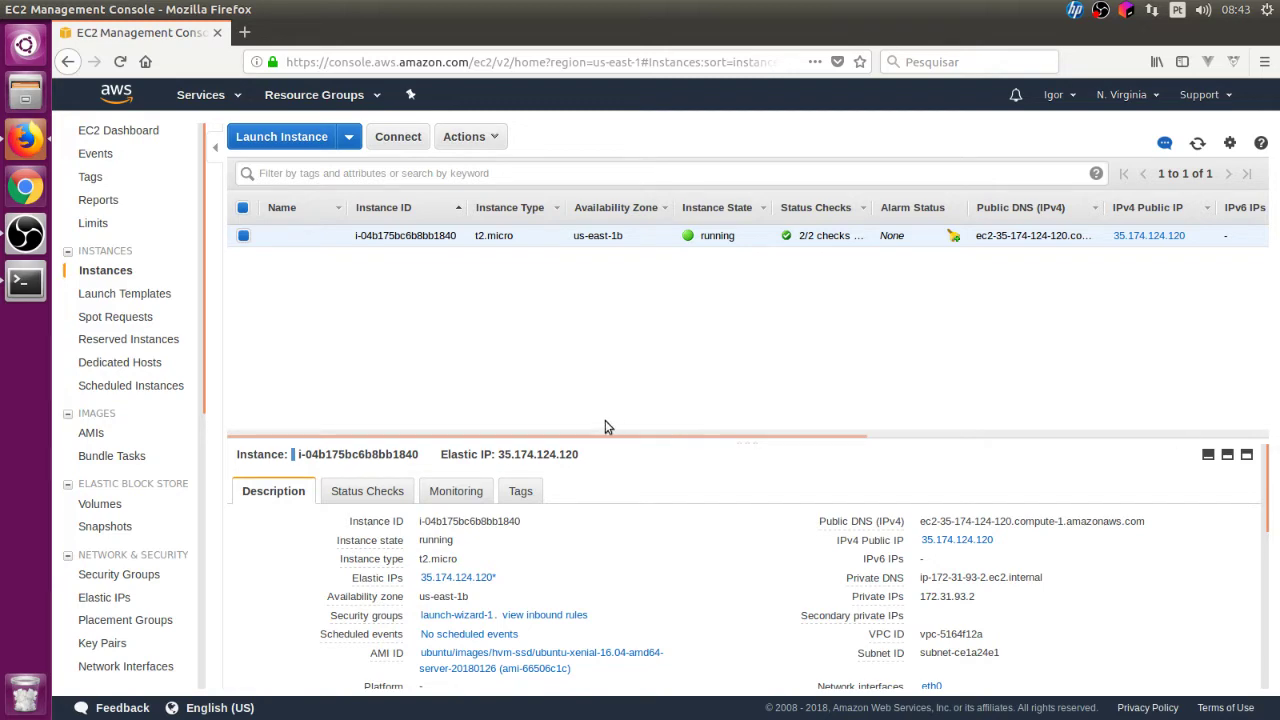
Step: Search Google for 'aws code deploy agent' in a new browser tab
left_click(249, 35)
type("c")
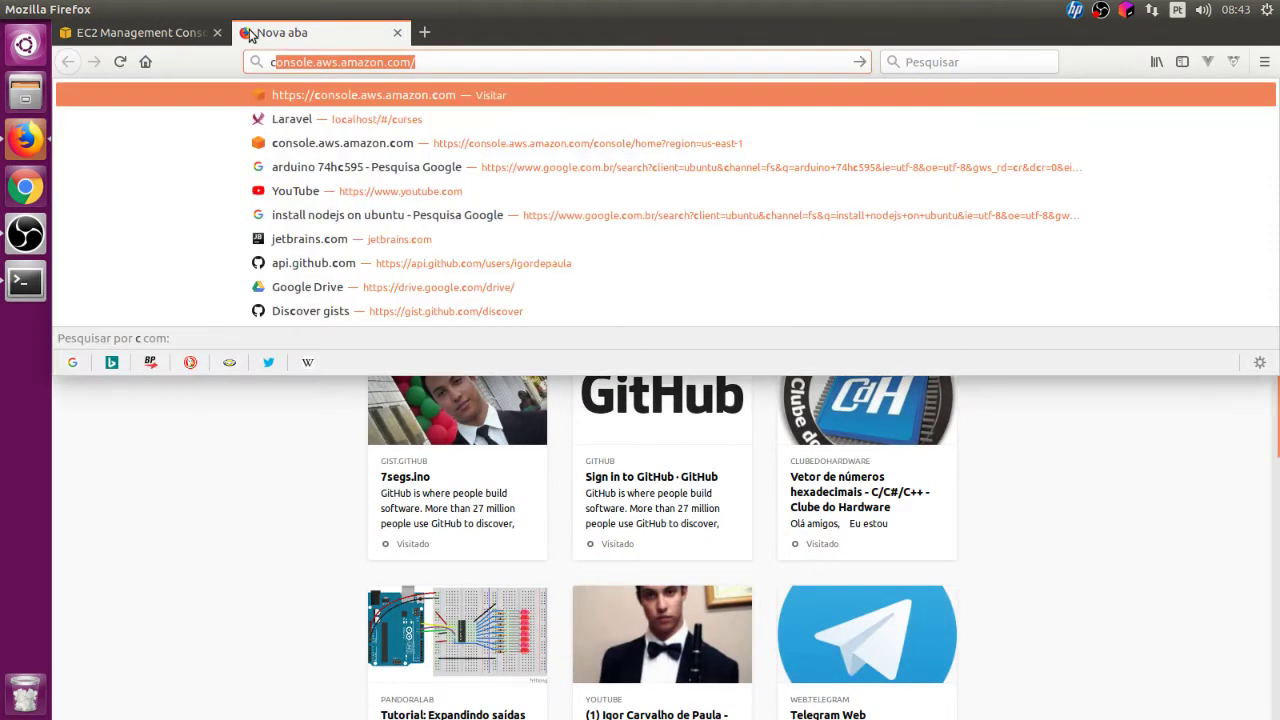
key("BackSpace")
key("BackSpace")
type("aws code")
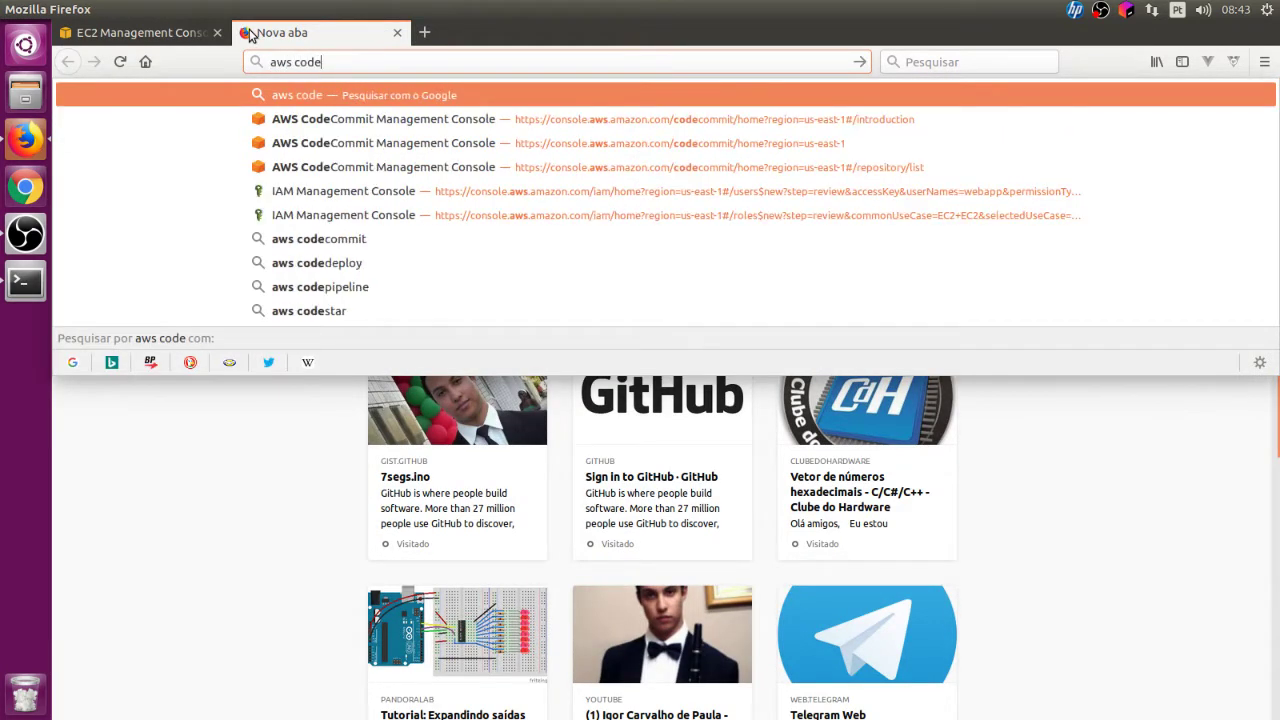
type(" deploy agent")
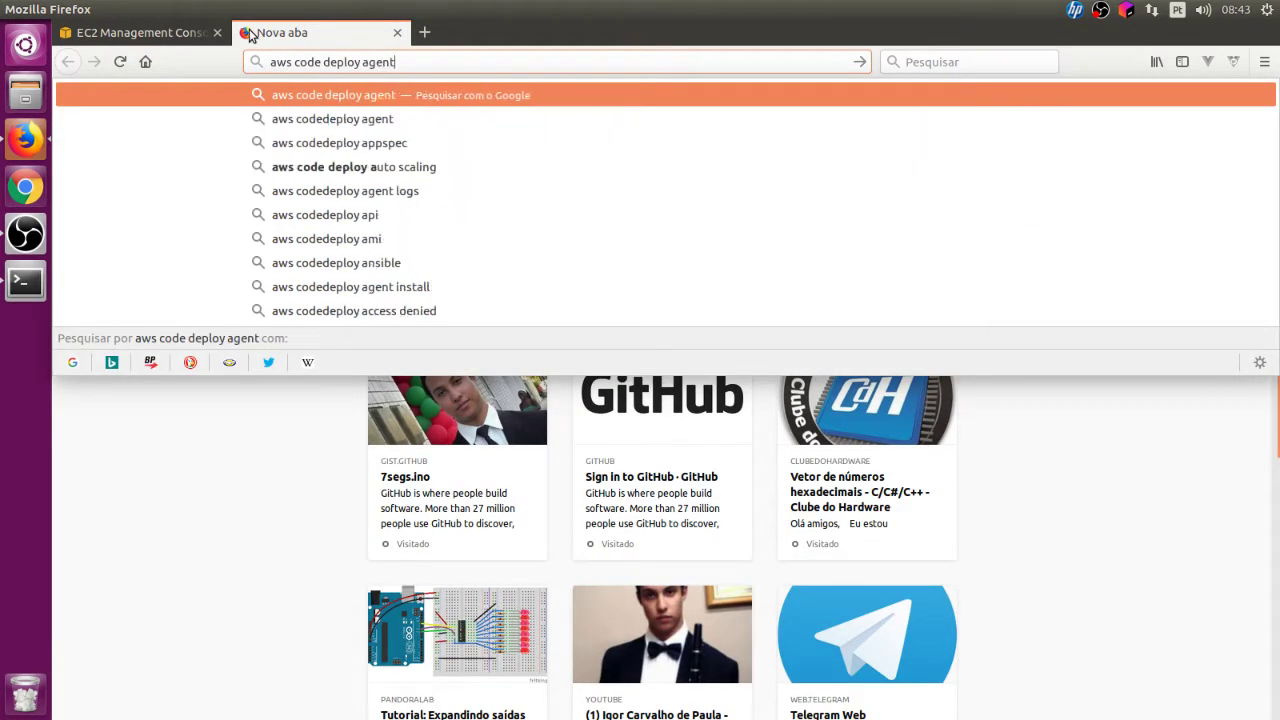
key("Return")
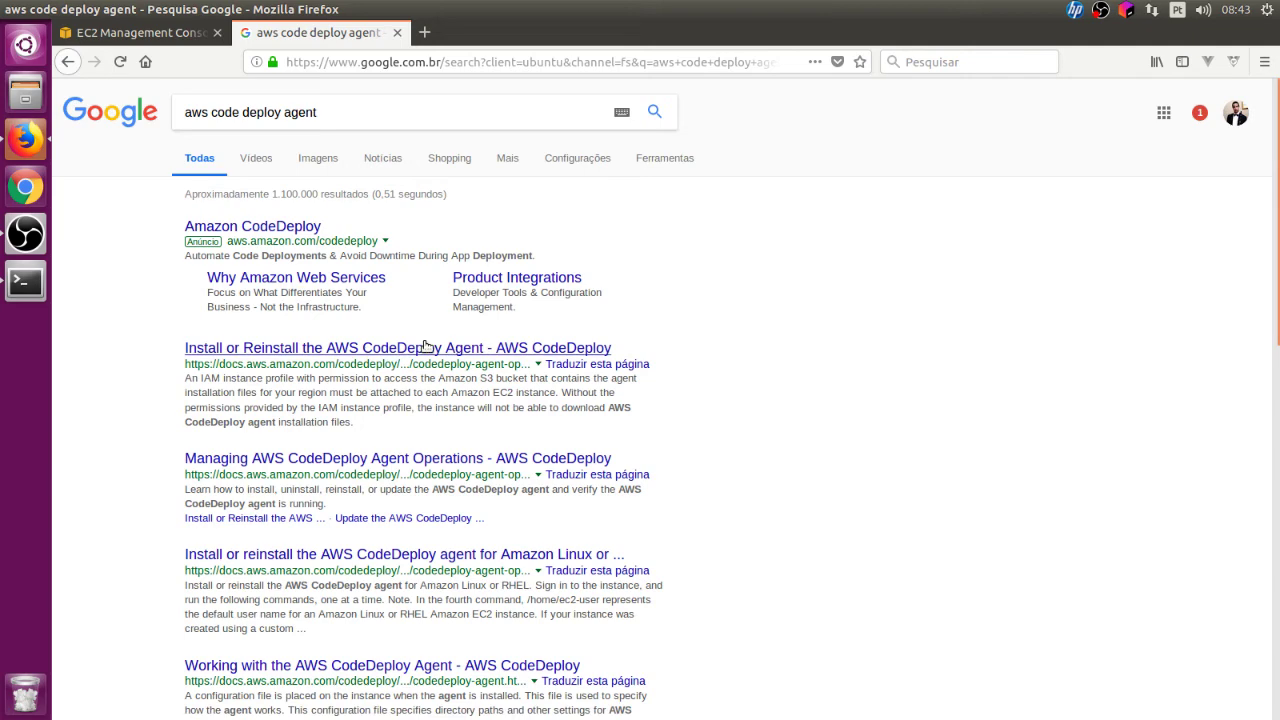
Step: Open the AWS guide for installing the CodeDeploy agent on Ubuntu Server
left_click(425, 346)
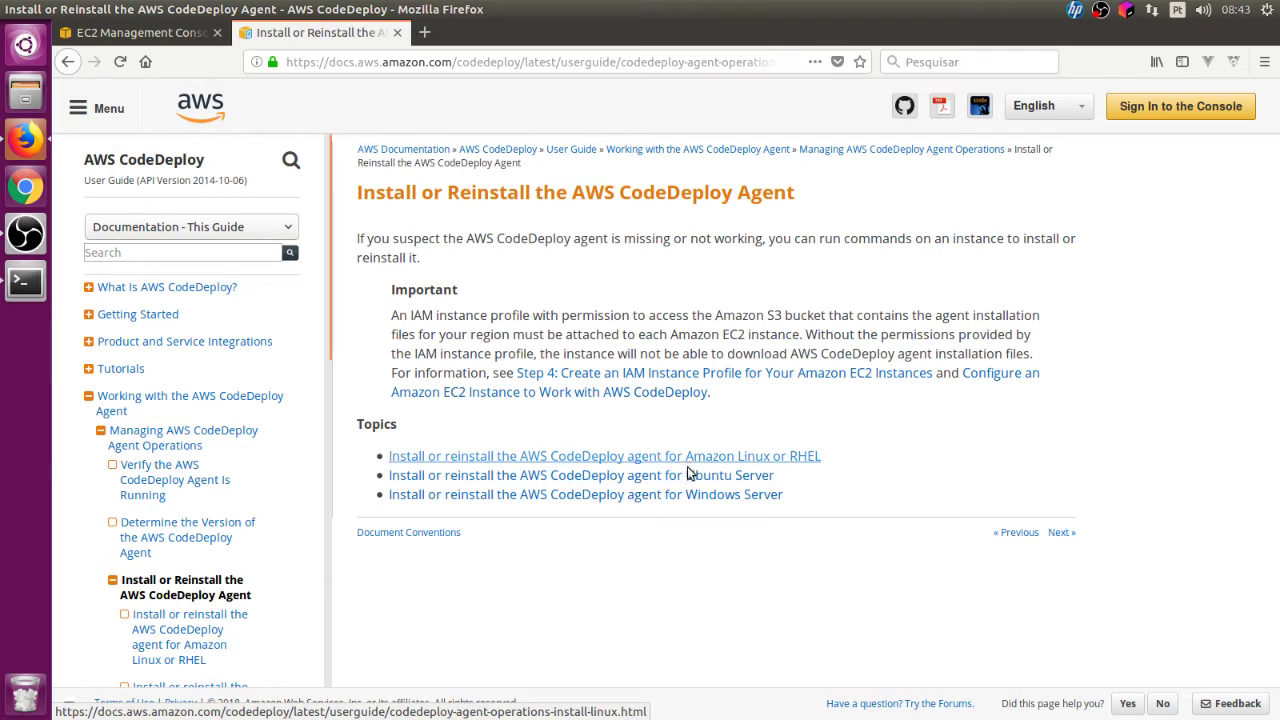
left_click(487, 473)
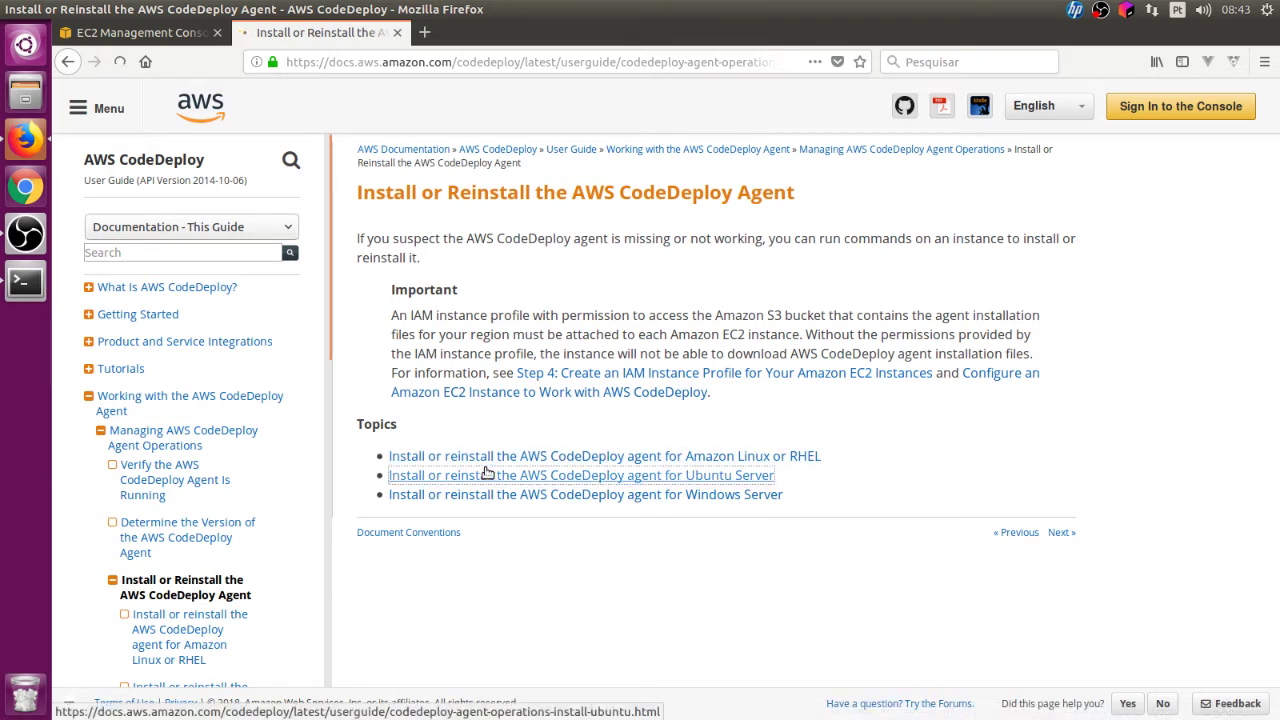
scroll(567, 410, "down", 4)
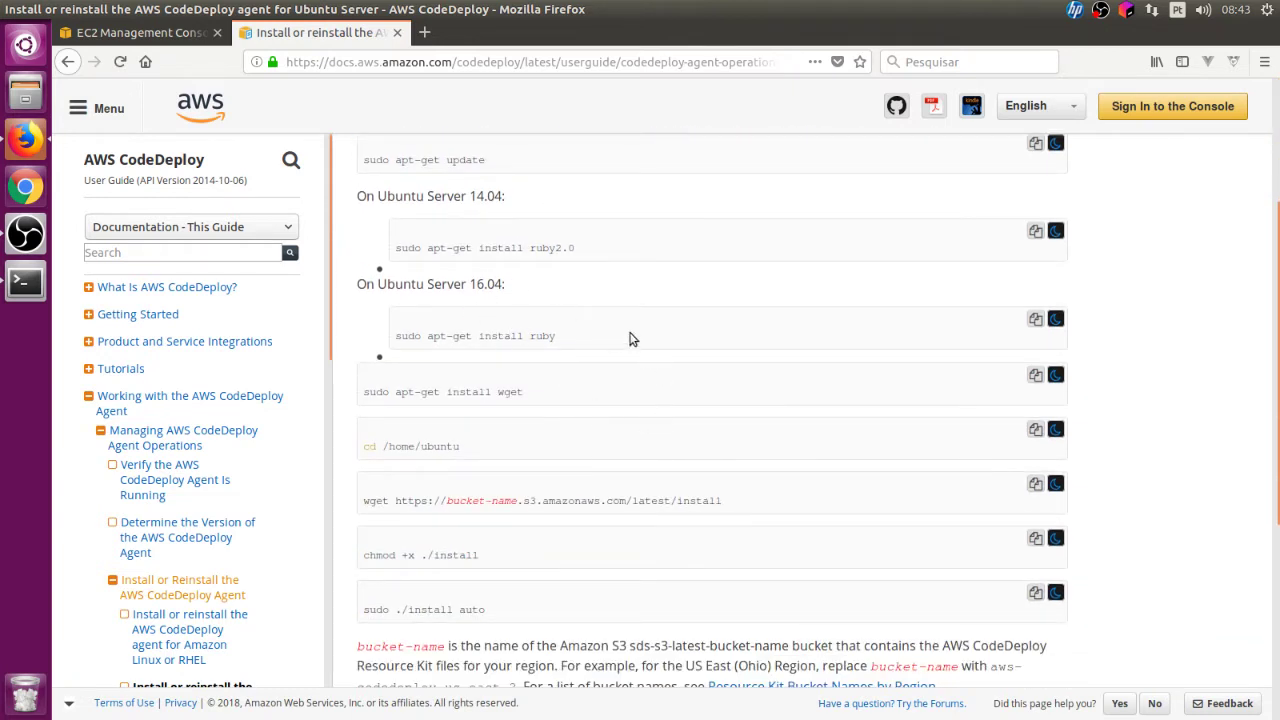
Step: Select the Ubuntu 16.04 'sudo apt-get install ruby' command for copying
left_click_drag(465, 198, 547, 208)
left_click_drag(474, 282, 511, 292)
left_click(511, 292)
left_click_drag(395, 338, 651, 354)
key("ctrl+c")
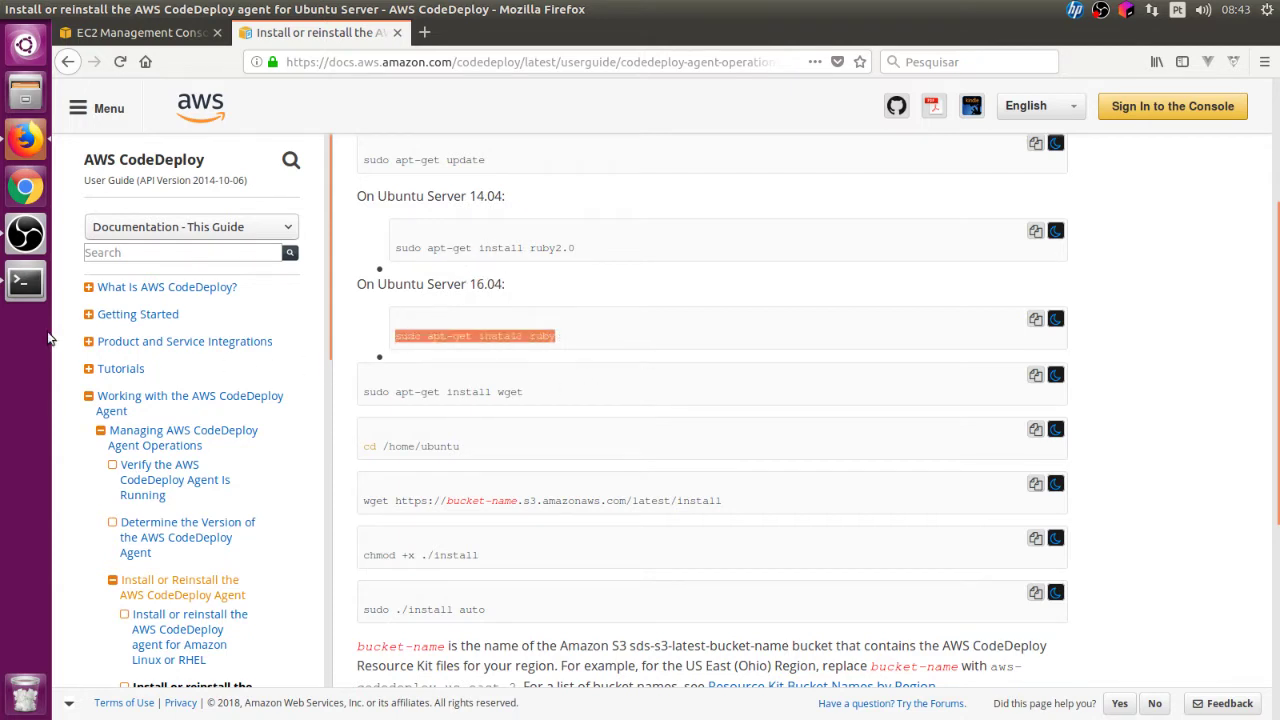
left_click(25, 281)
Step: Browse the terminal's earlier commands and return to an empty prompt
key("Up")
key("Up")
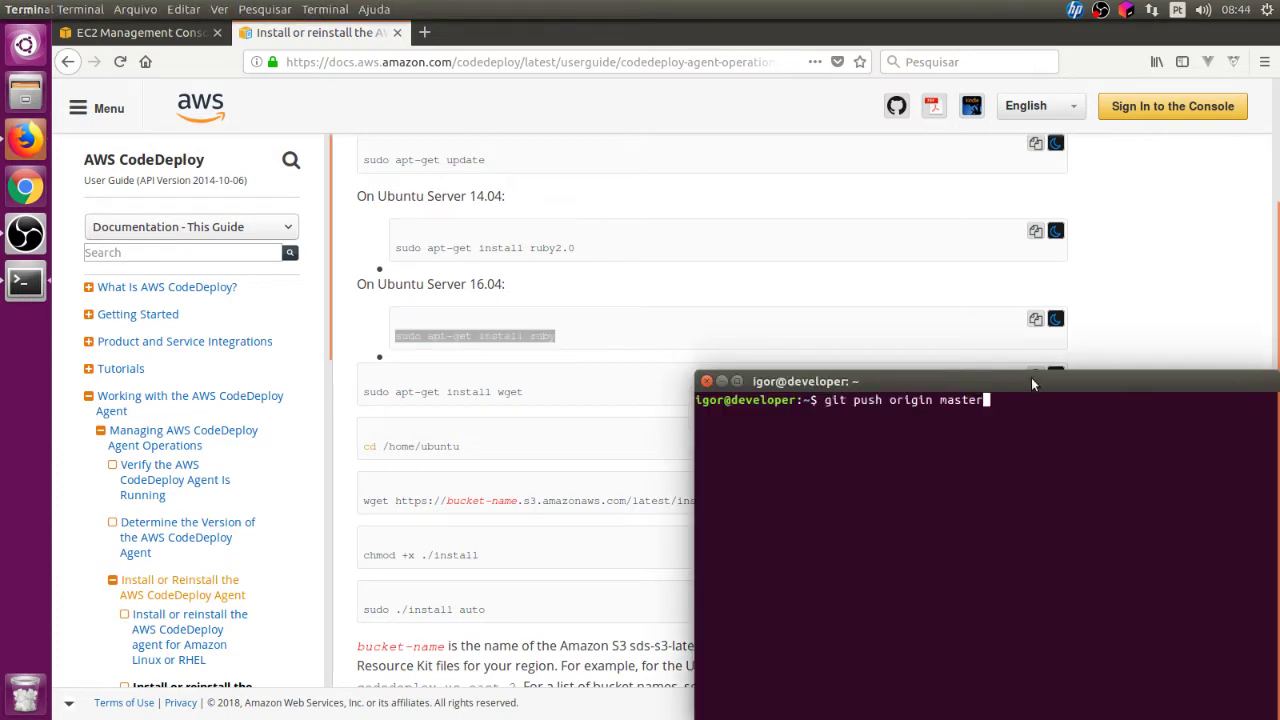
key("ctrl+w")
key("Up")
key("Up")
key("Up")
key("Up")
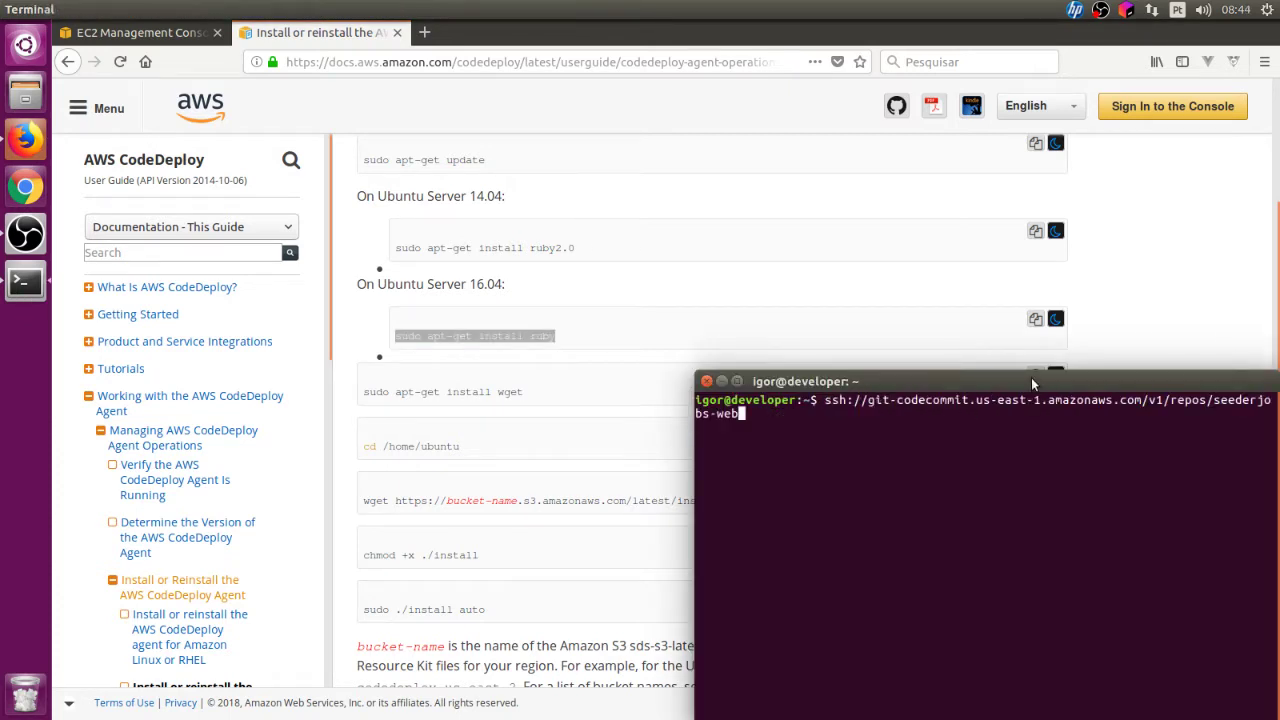
key("Up")
key("Up")
key("Up")
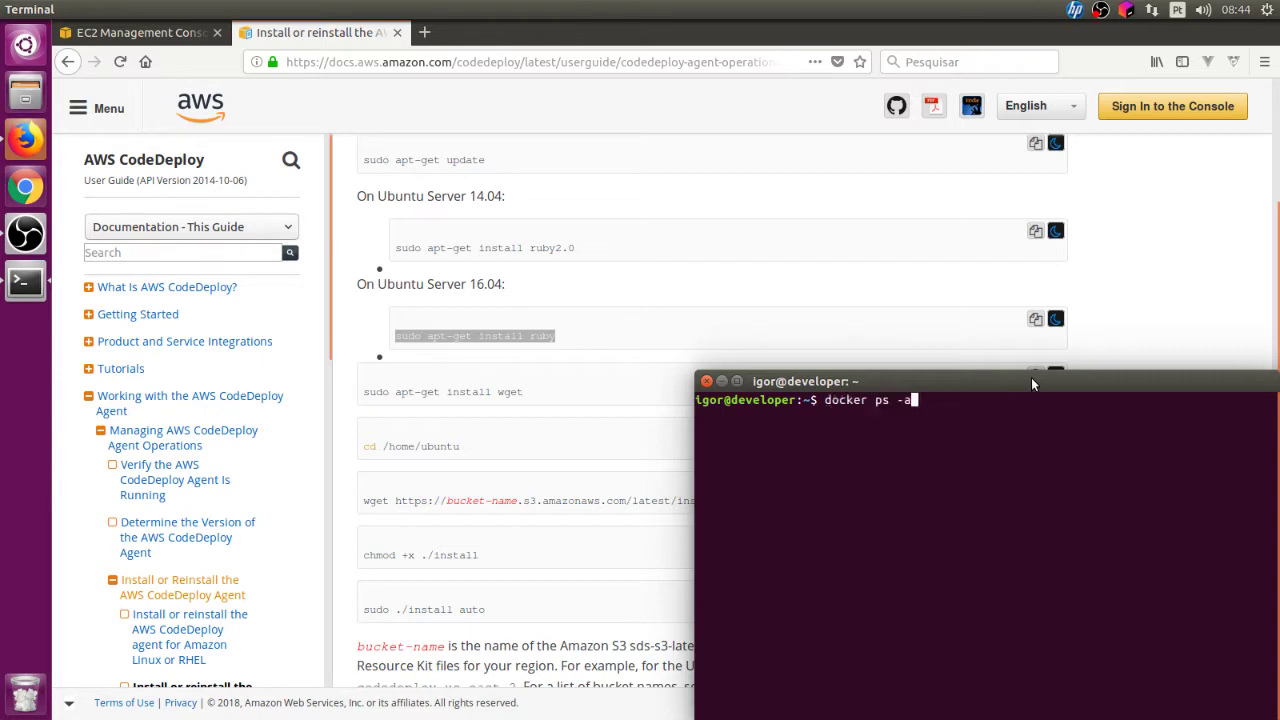
key("Down")
key("Up")
key("Down")
key("Down")
key("Down")
key("Down")
Step: Begin the SSH command 'ssh ubuntu@' and look up the instance IP in EC2
type("sudo")
key("BackSpace")
key("BackSpace")
key("BackSpace")
key("BackSpace")
type("ssh ubuntu@")
left_click(110, 33)
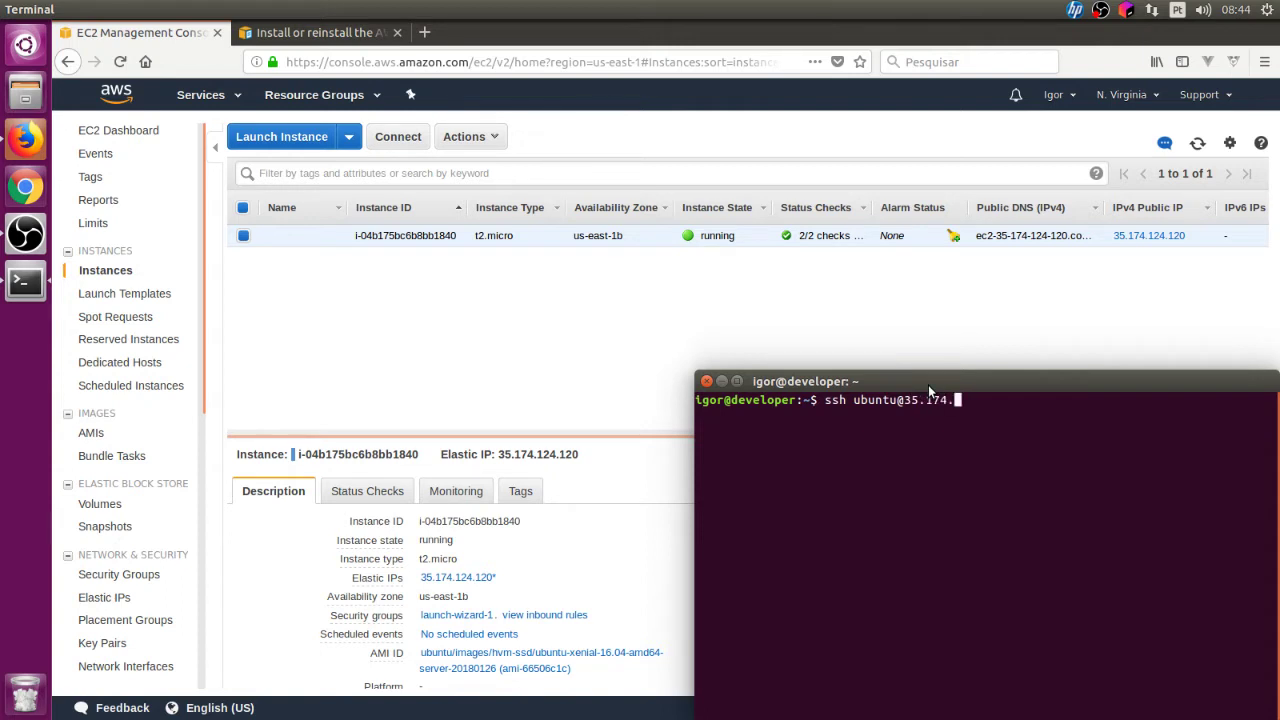
Step: Complete the Elastic IP and SSH into the Ubuntu EC2 instance
type("124.120")
key("Return")
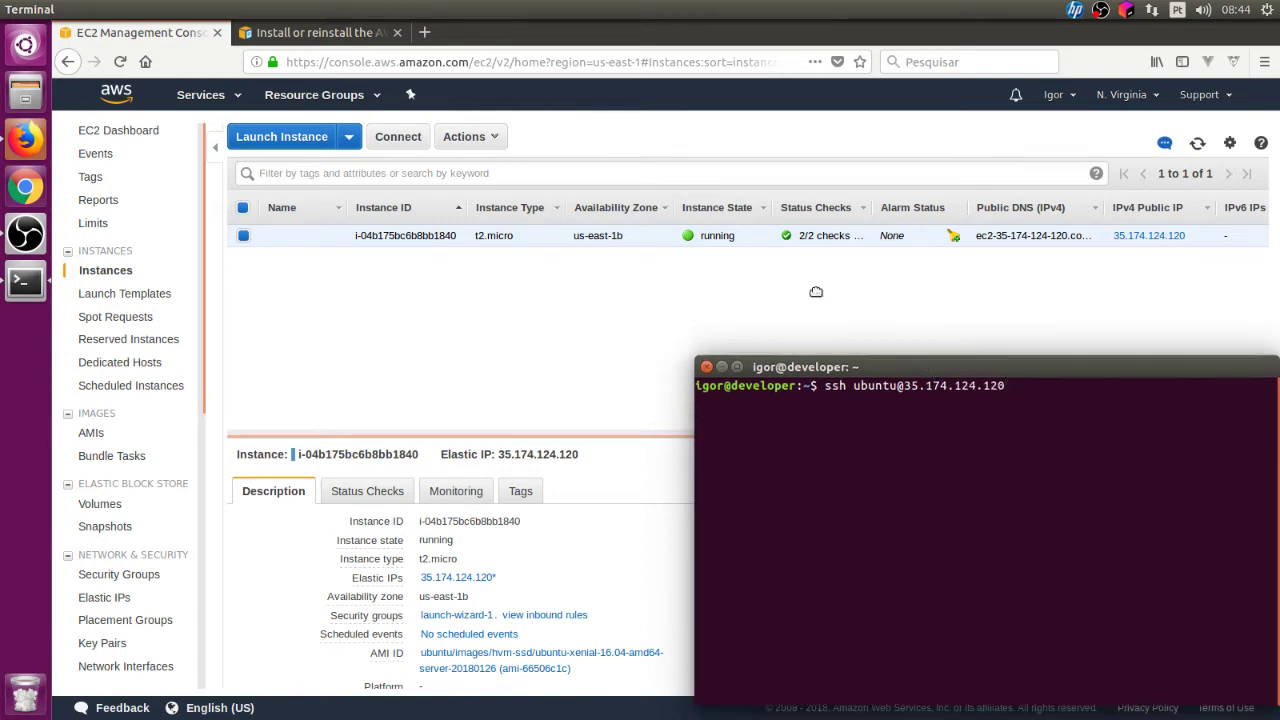
left_click_drag(928, 385, 630, 114)
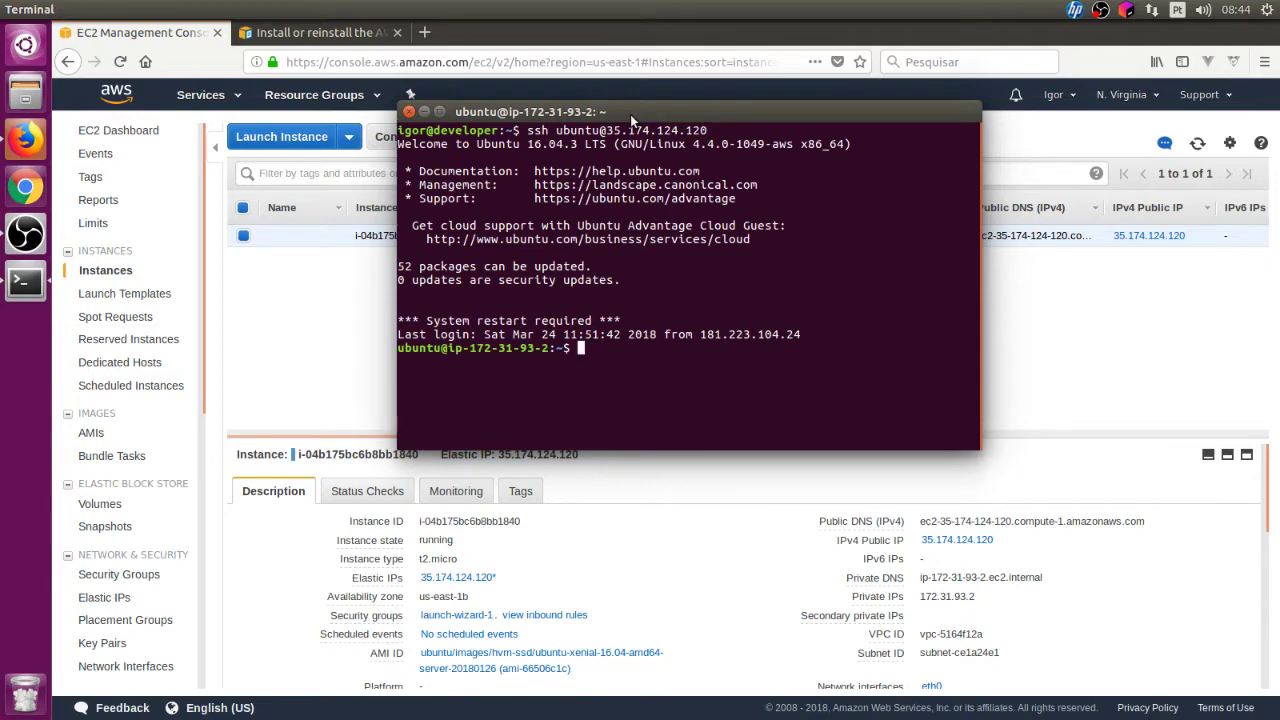
Step: Paste and run 'sudo apt-get install ruby', confirming the installation
right_click(802, 245)
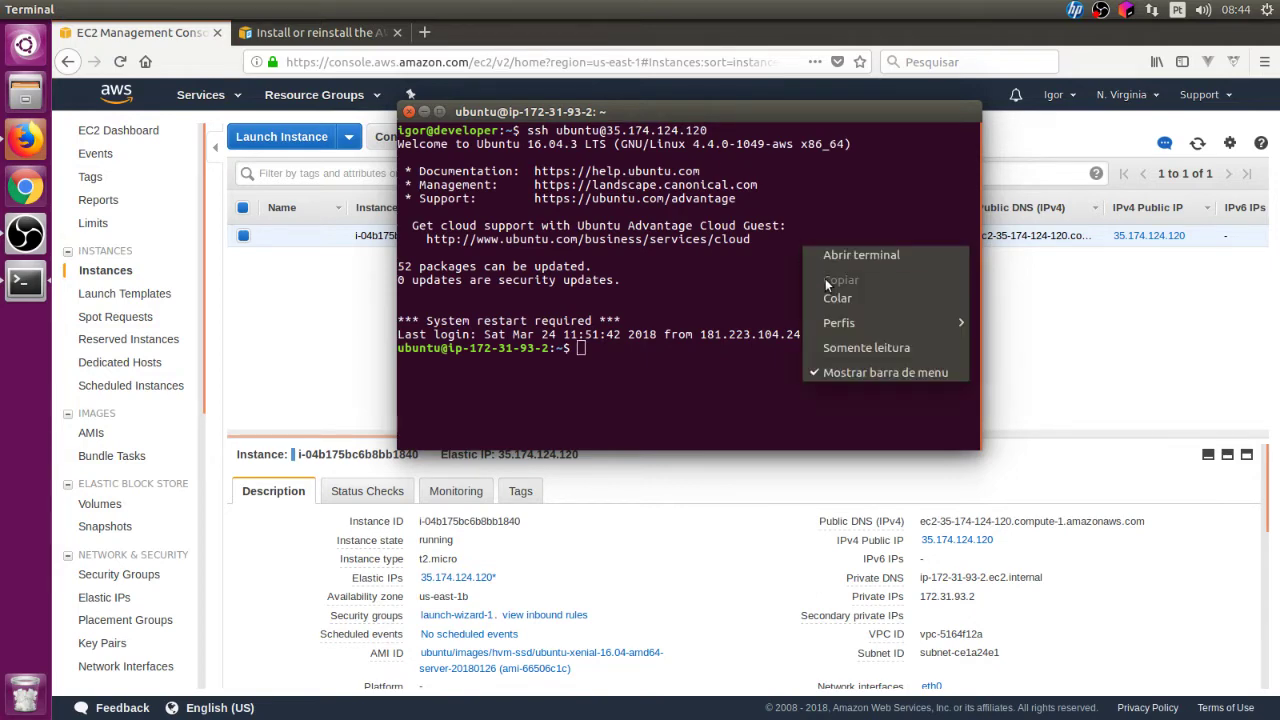
left_click(833, 294)
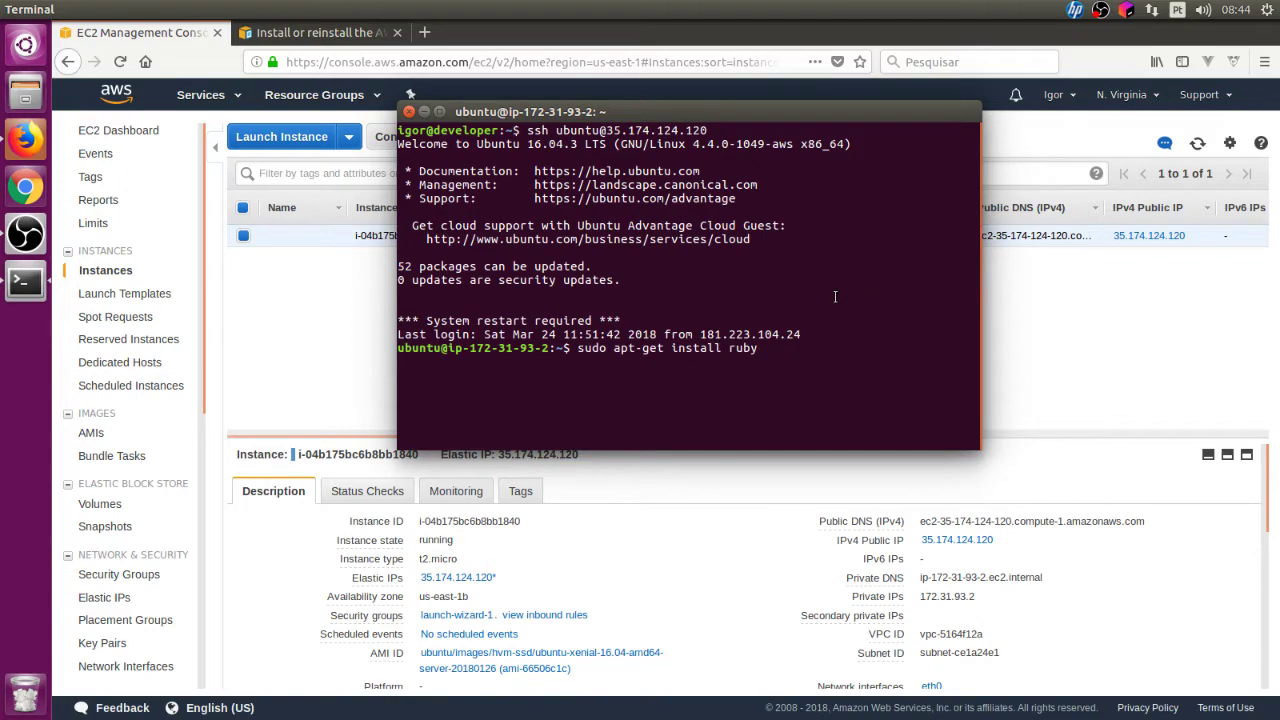
key("Return")
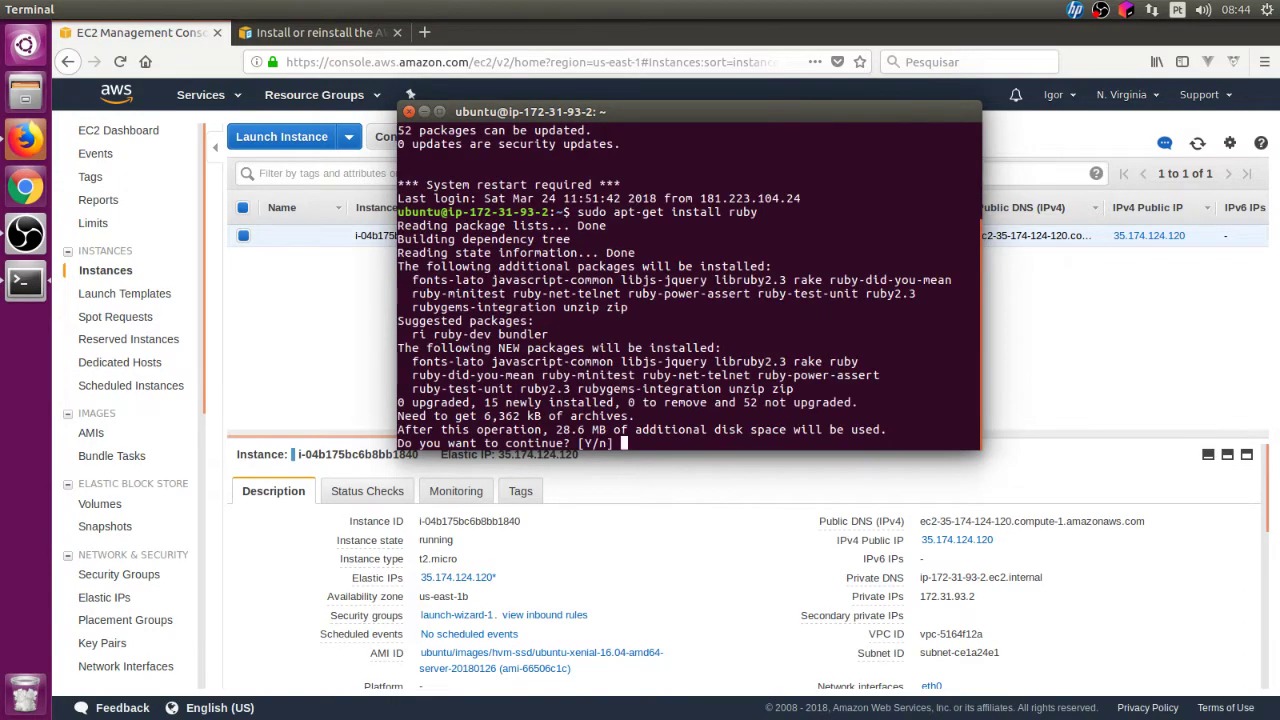
key("Return")
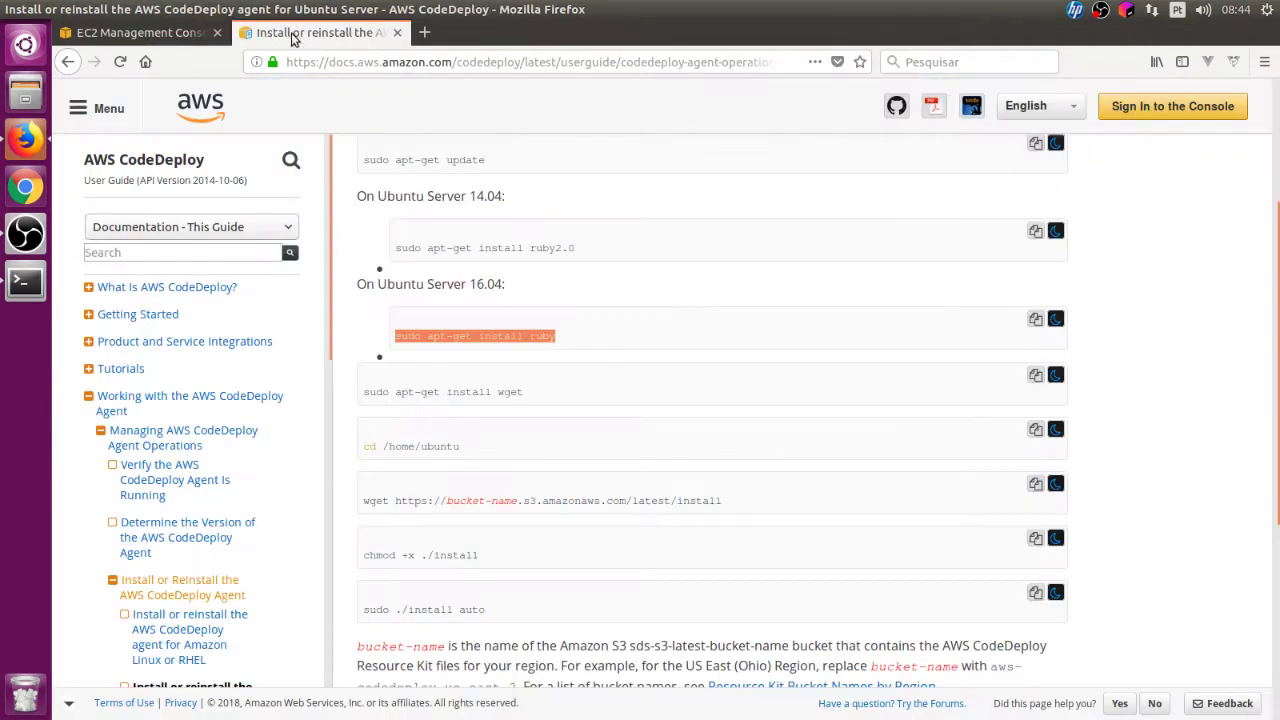
Step: Inspect the wget command's bucket-name placeholder and check the instance's AWS region
left_click(300, 34)
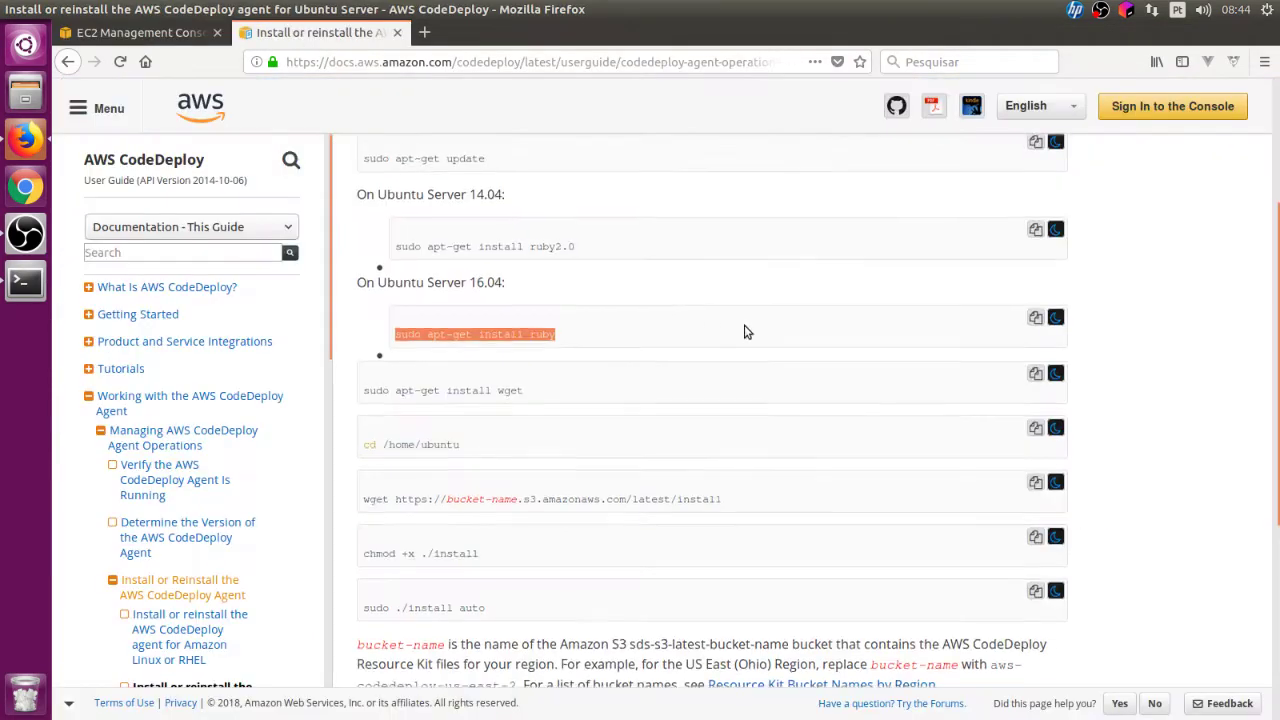
scroll(727, 360, "down", 3)
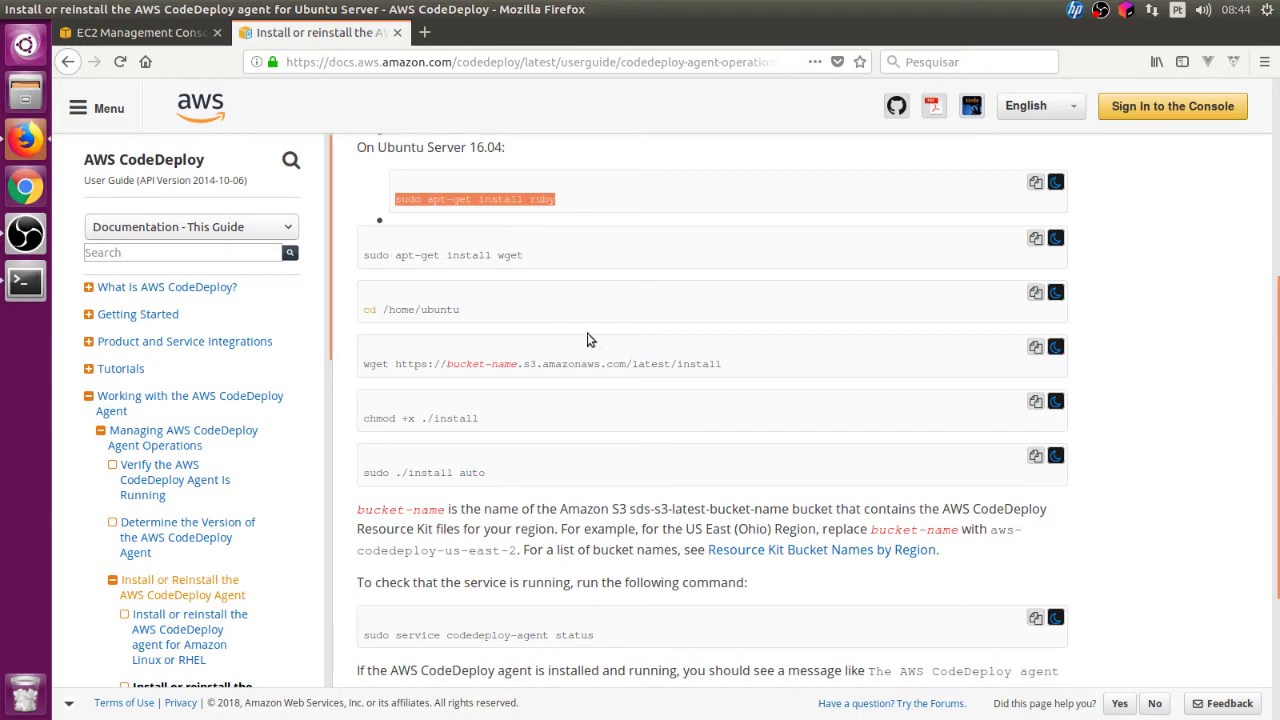
key("alt+Tab")
key("alt+Tab")
left_click_drag(366, 365, 751, 368)
left_click(753, 373)
scroll(753, 373, "down", 3)
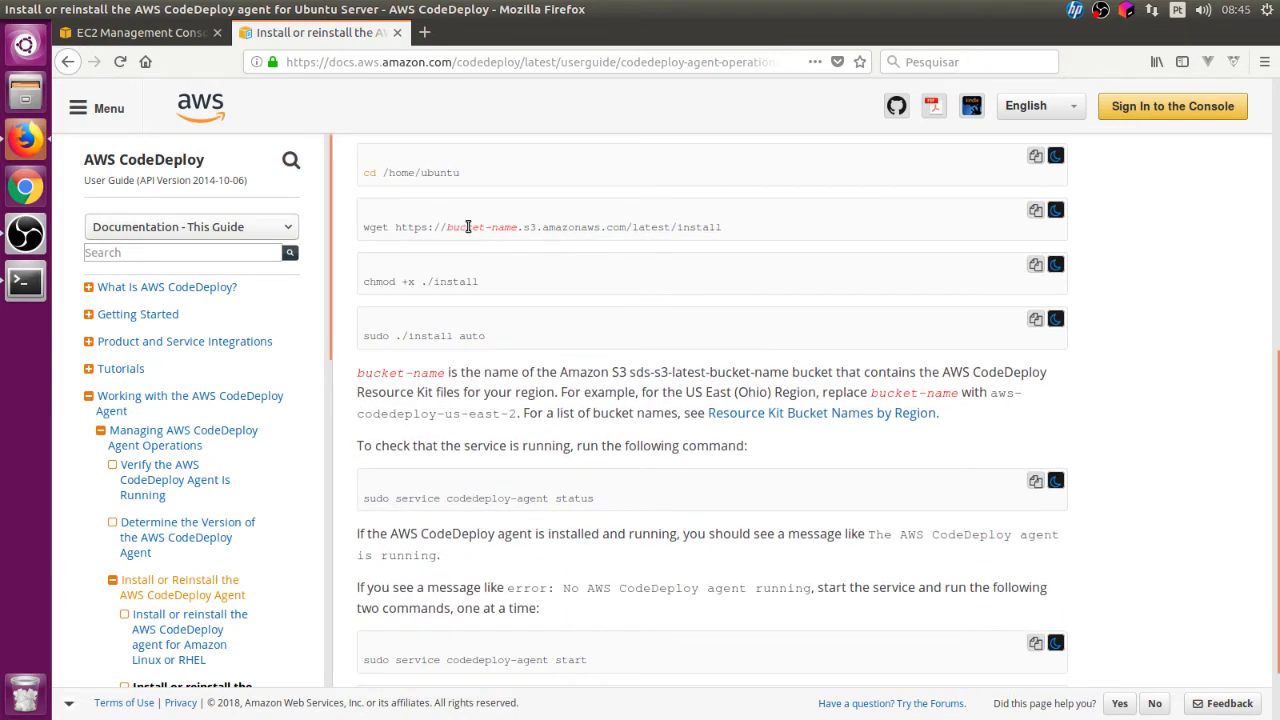
left_click_drag(442, 232, 519, 230)
left_click(594, 230)
left_click(145, 32)
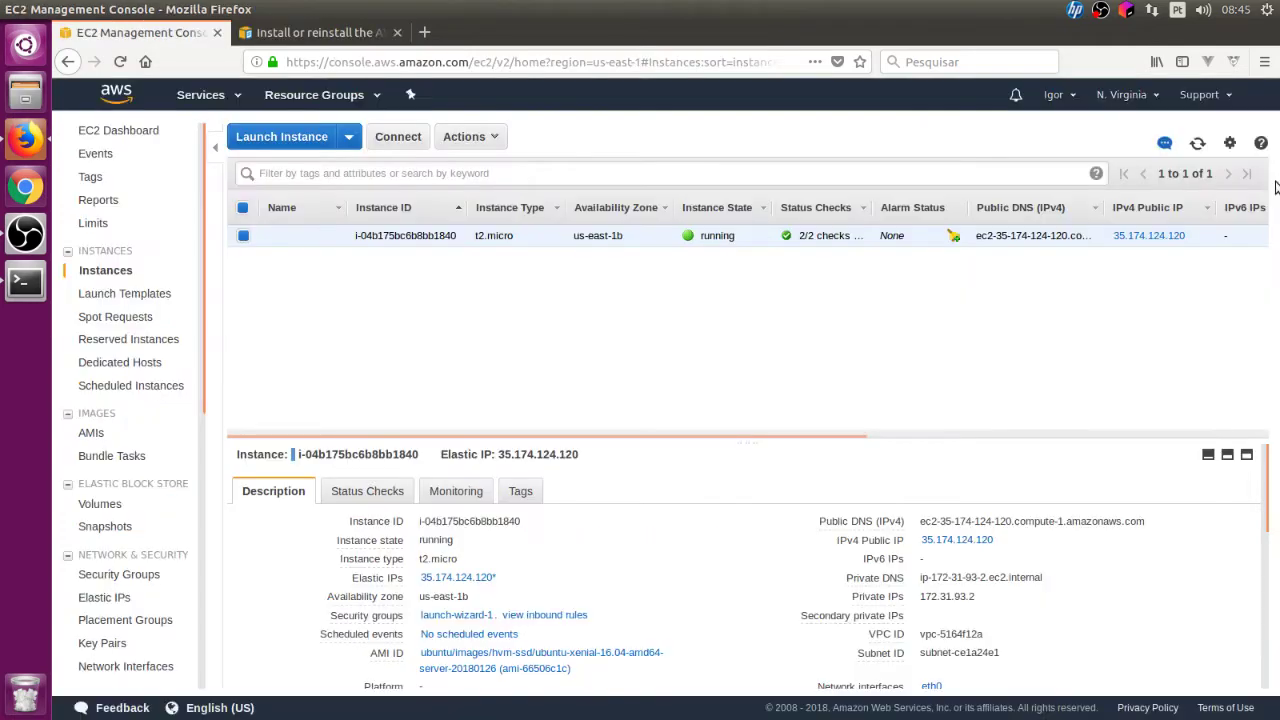
left_click(1098, 95)
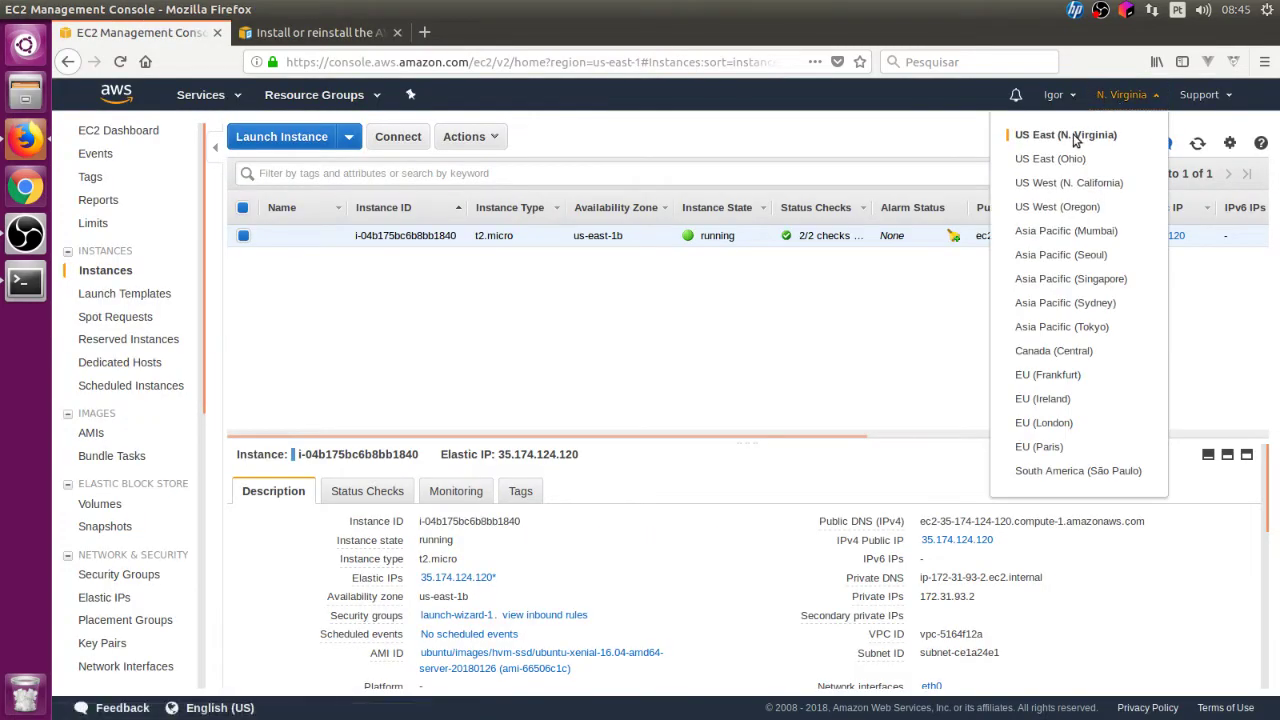
left_click(310, 32)
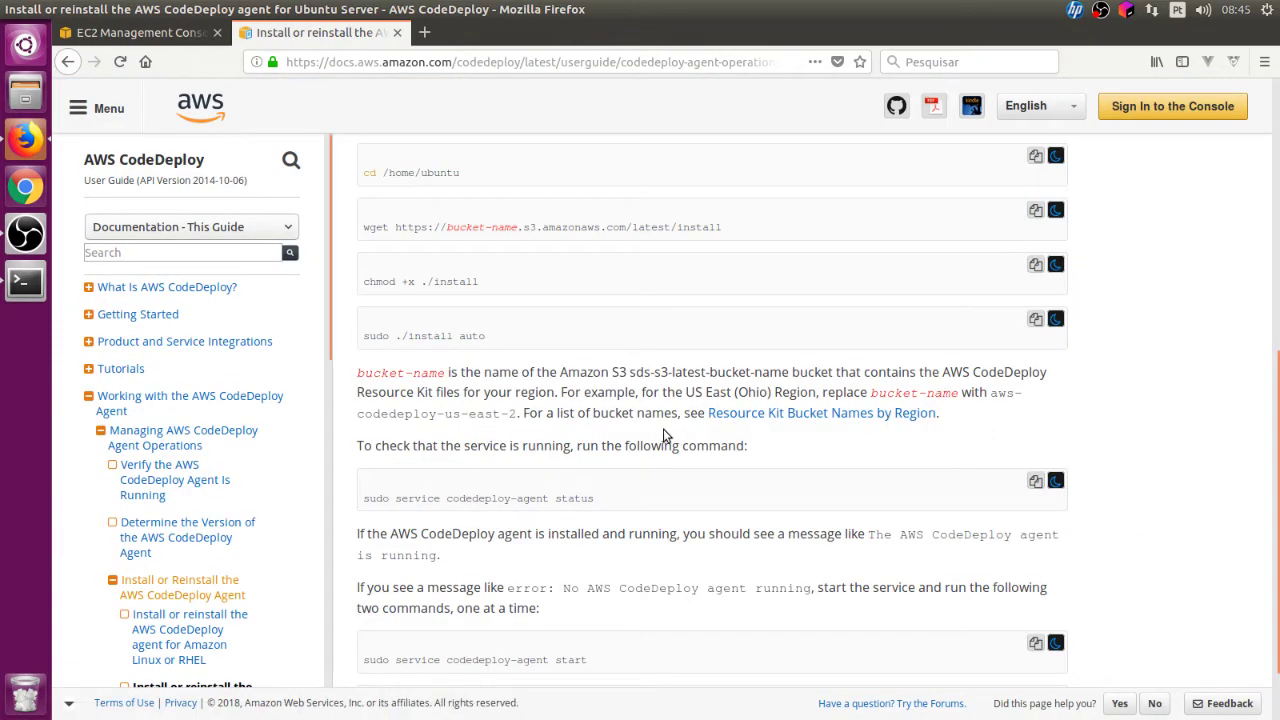
Step: Find aws-codedeploy-us-east-1 in the Resource Kit bucket table and select the wget command
right_click(818, 413)
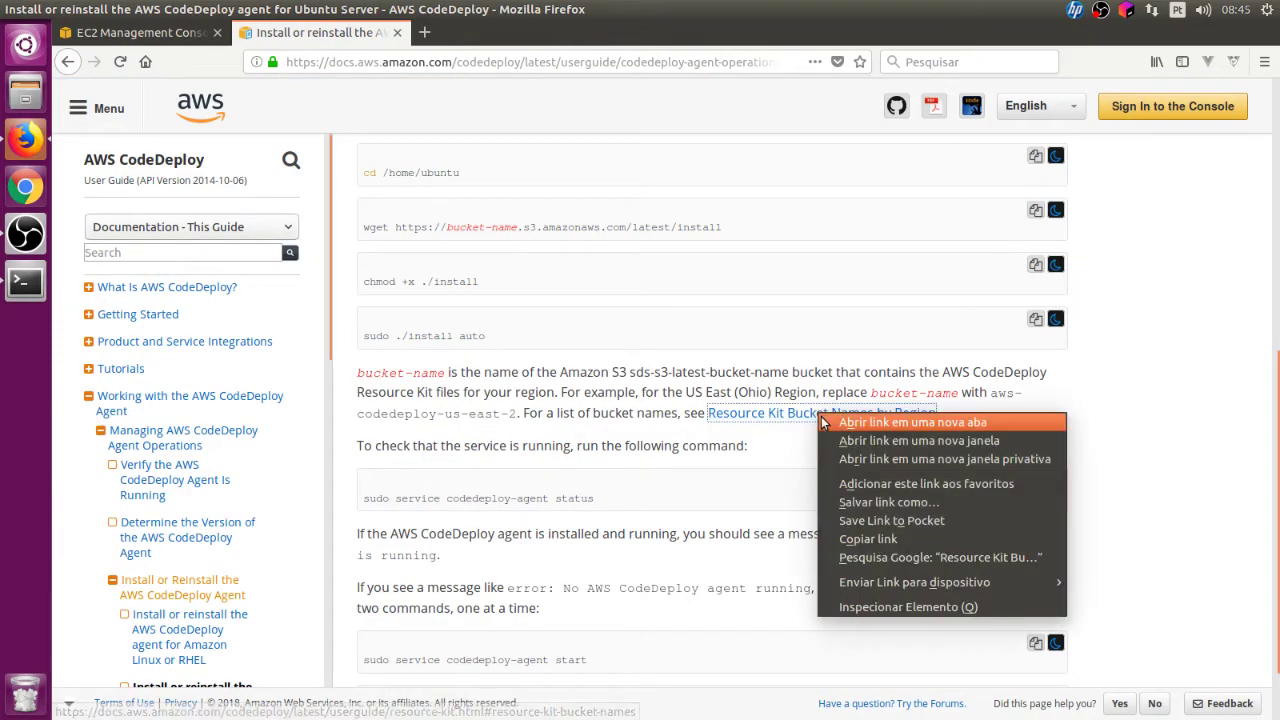
left_click(835, 412)
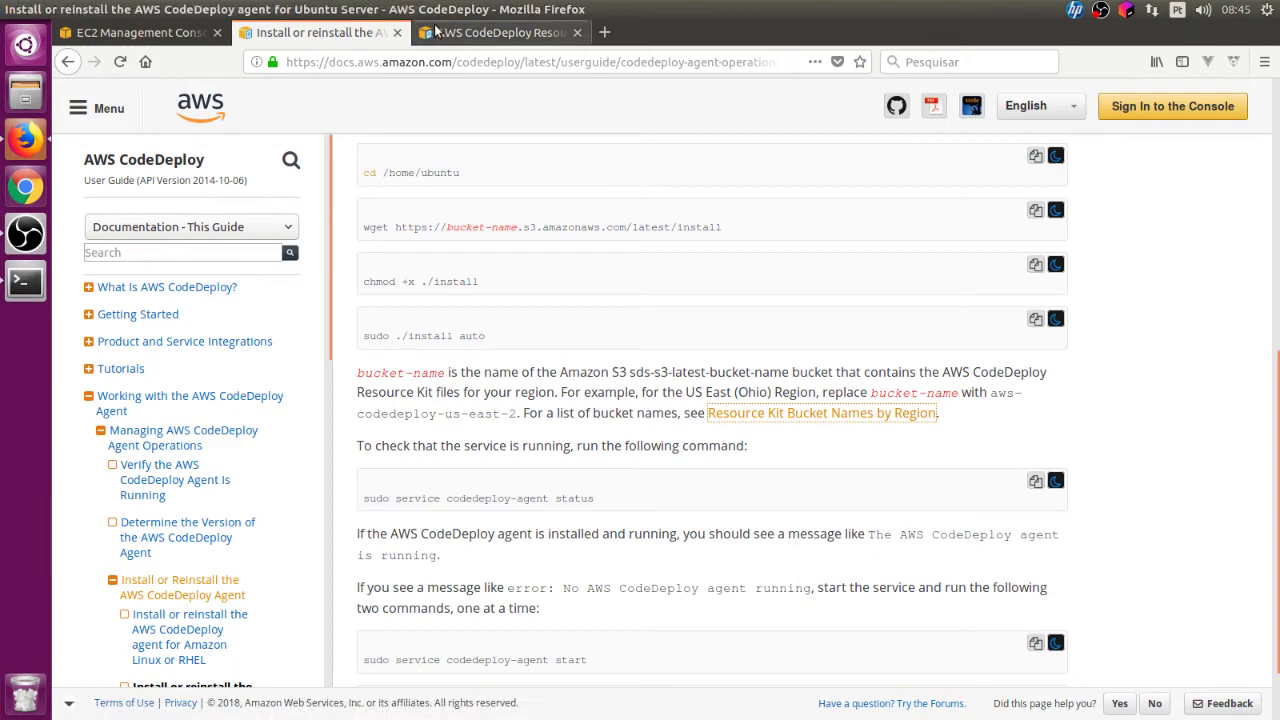
left_click(500, 32)
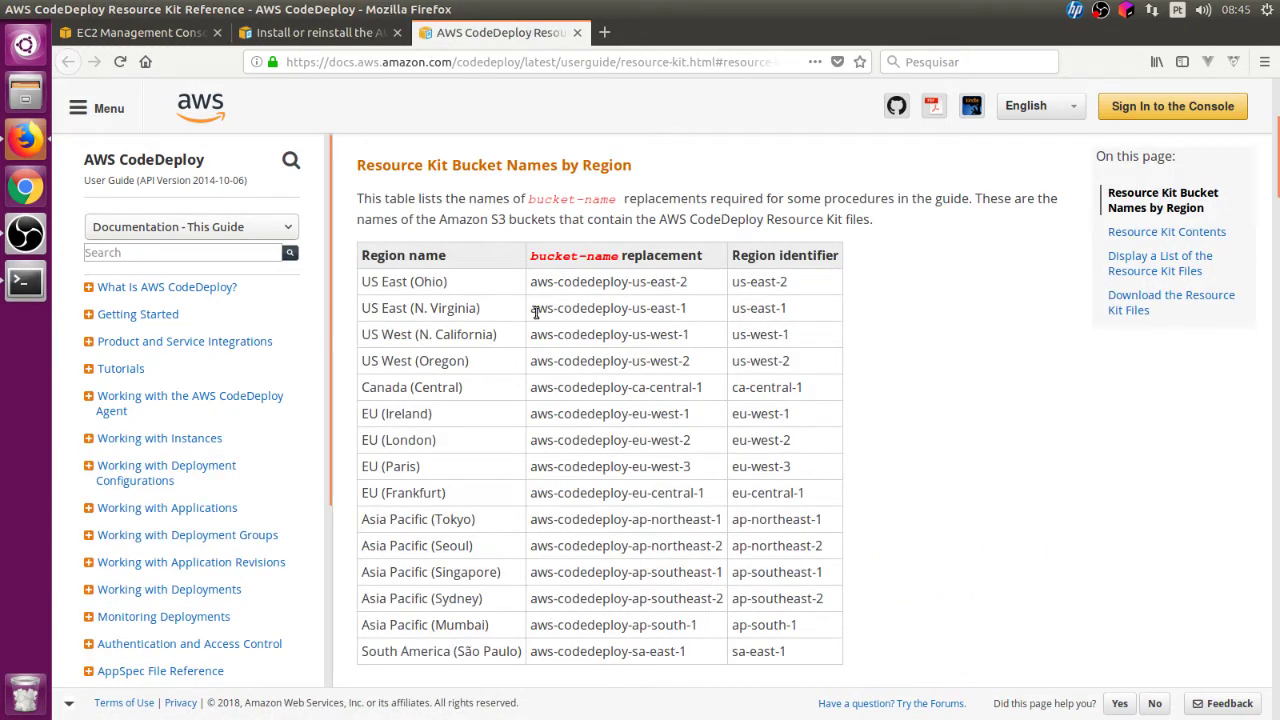
left_click_drag(530, 312, 724, 318)
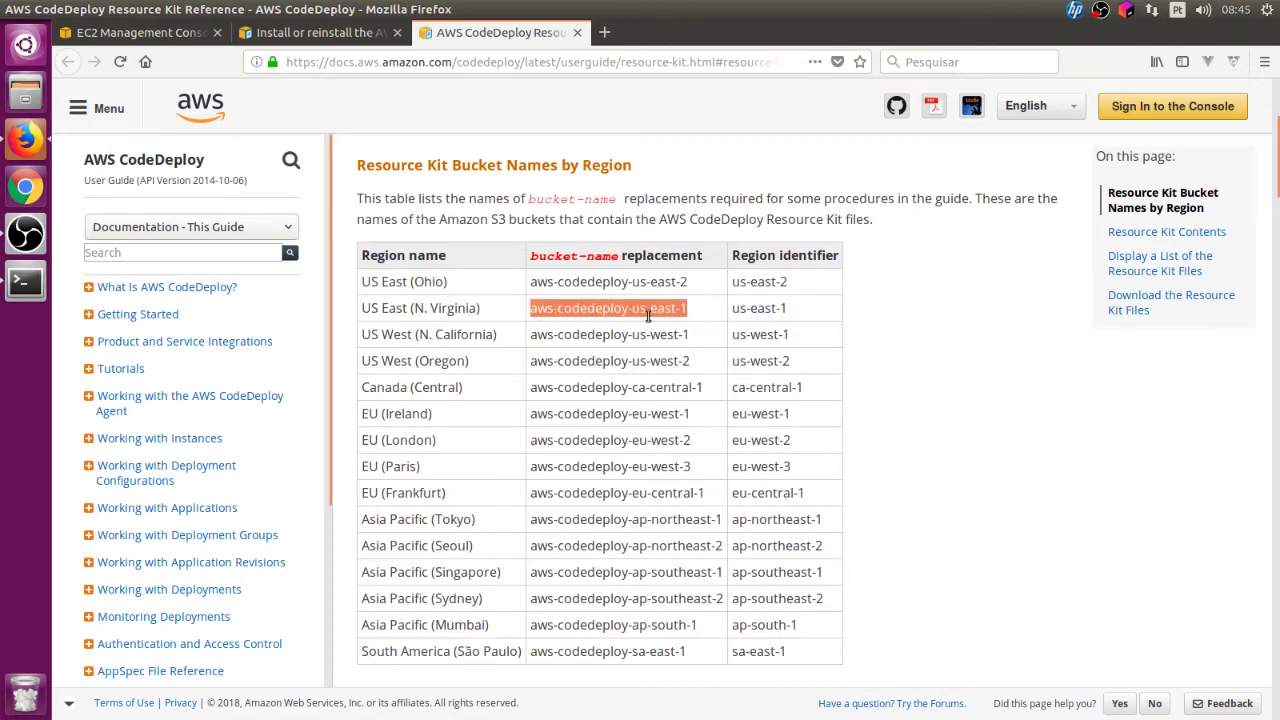
left_click(312, 36)
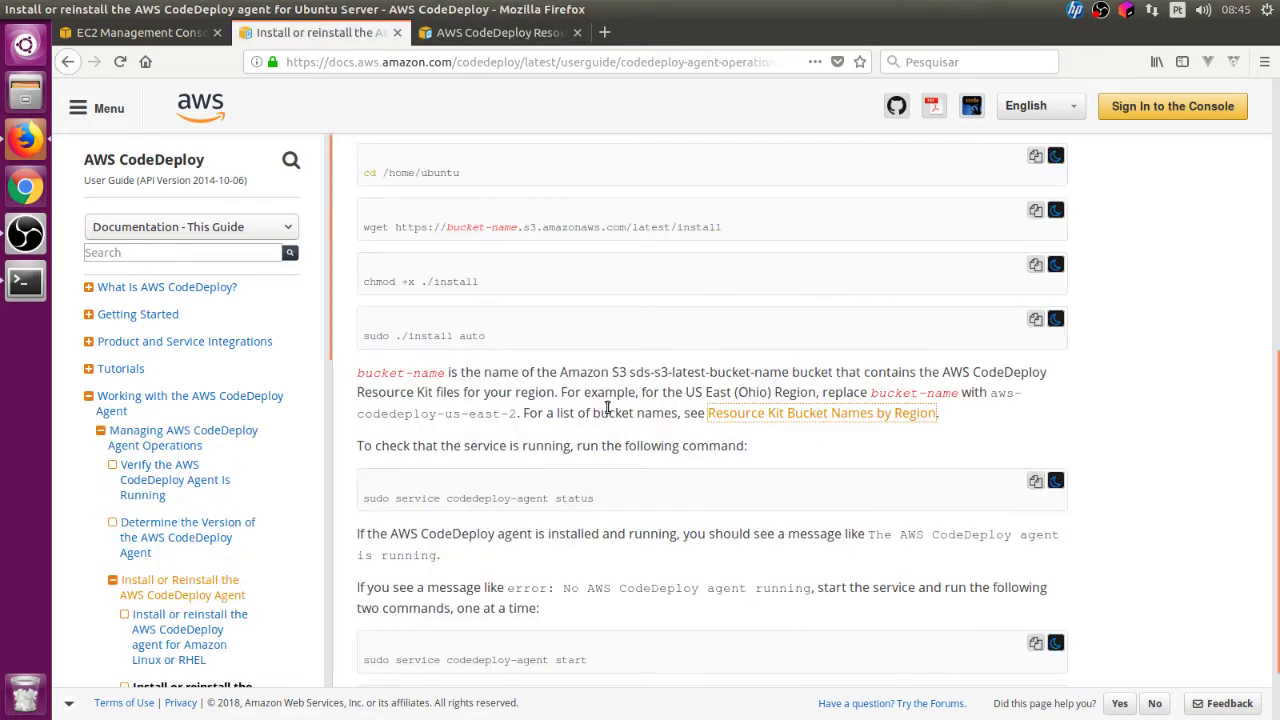
left_click_drag(366, 228, 1020, 237)
key("ctrl+c")
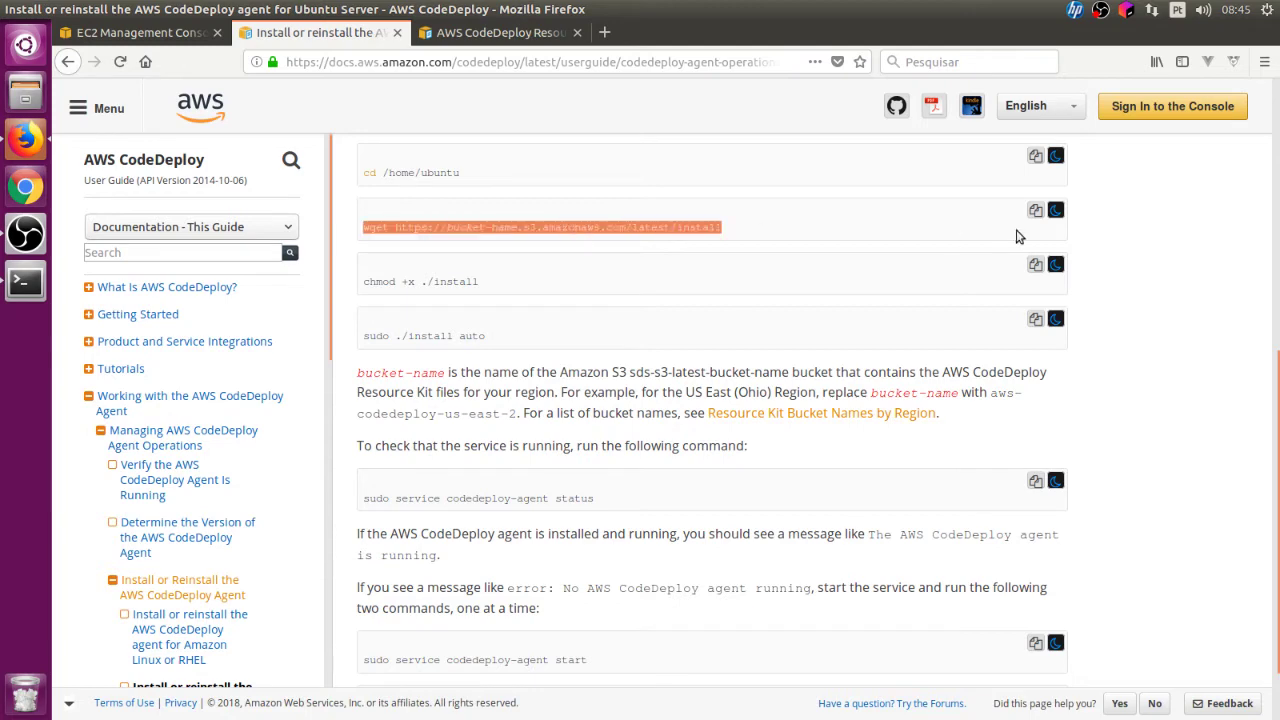
Step: Paste the wget command into the terminal and remove its bucket-name placeholder
key("alt+Tab")
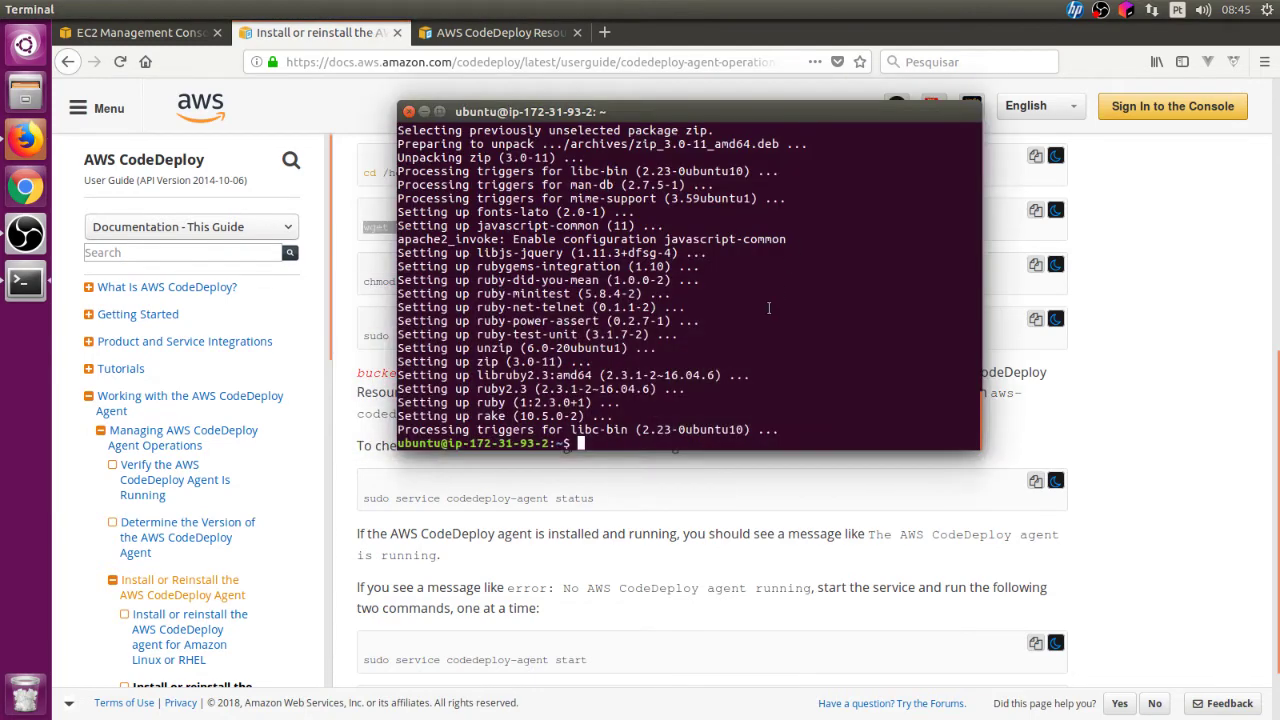
right_click(770, 310)
left_click(800, 357)
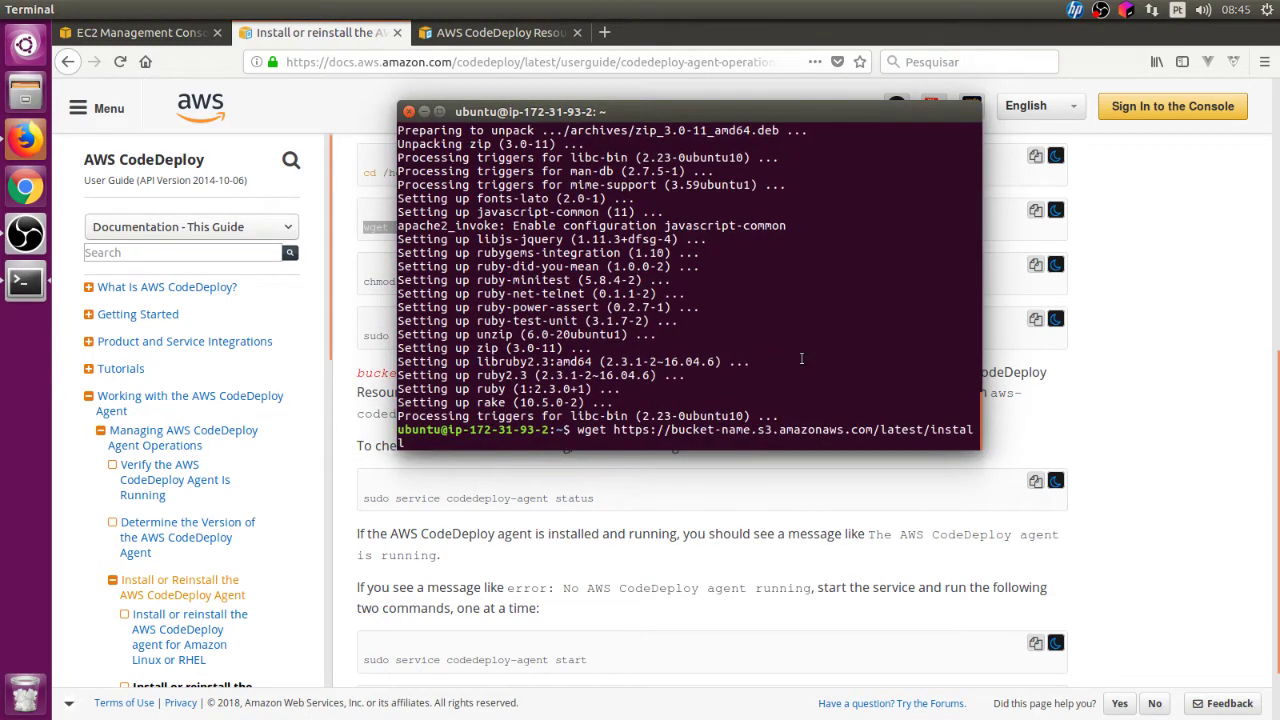
key("Left")
key("Left")
key("Left")
key("Left")
key("Left")
key("Left")
key("Left")
key("Left")
key("Left")
key("Left")
key("Left")
key("Left")
key("Left")
key("Left")
key("Left")
key("Left")
key("Left")
key("Left")
key("Left")
key("Left")
key("Delete")
key("Delete")
key("Delete")
key("Delete")
key("Delete")
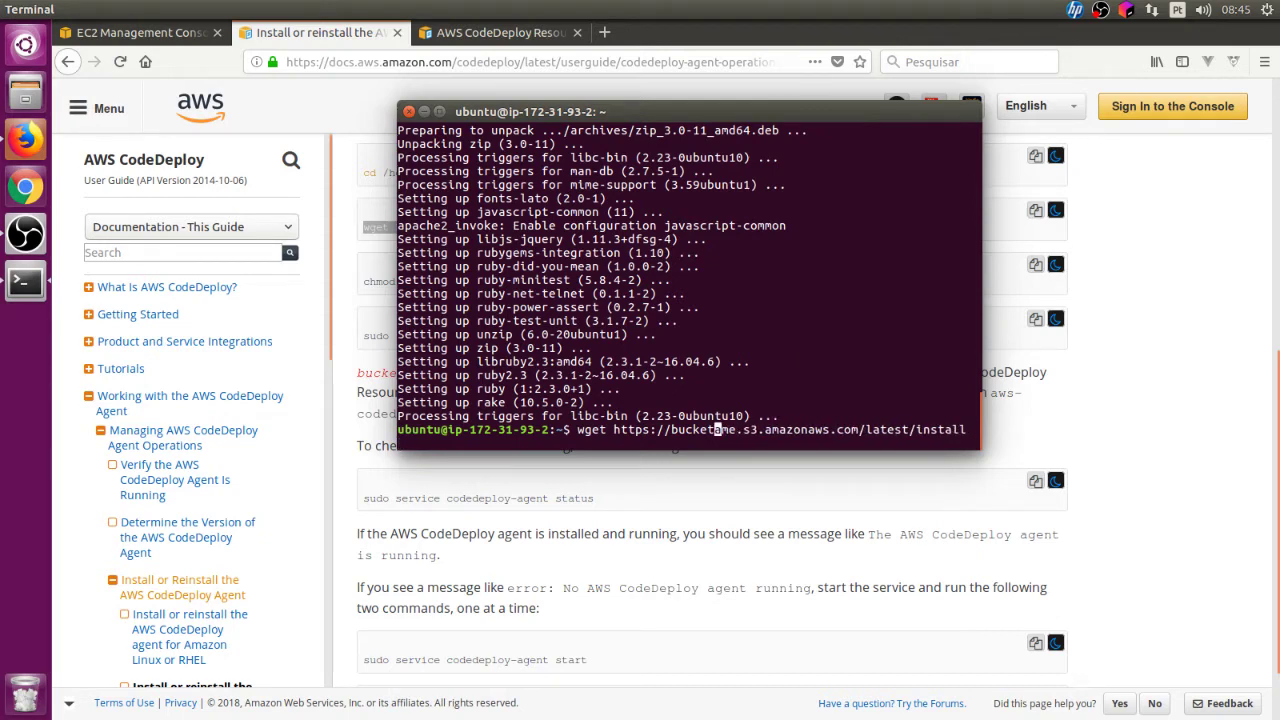
key("BackSpace")
key("BackSpace")
key("BackSpace")
key("BackSpace")
key("BackSpace")
key("BackSpace")
key("BackSpace")
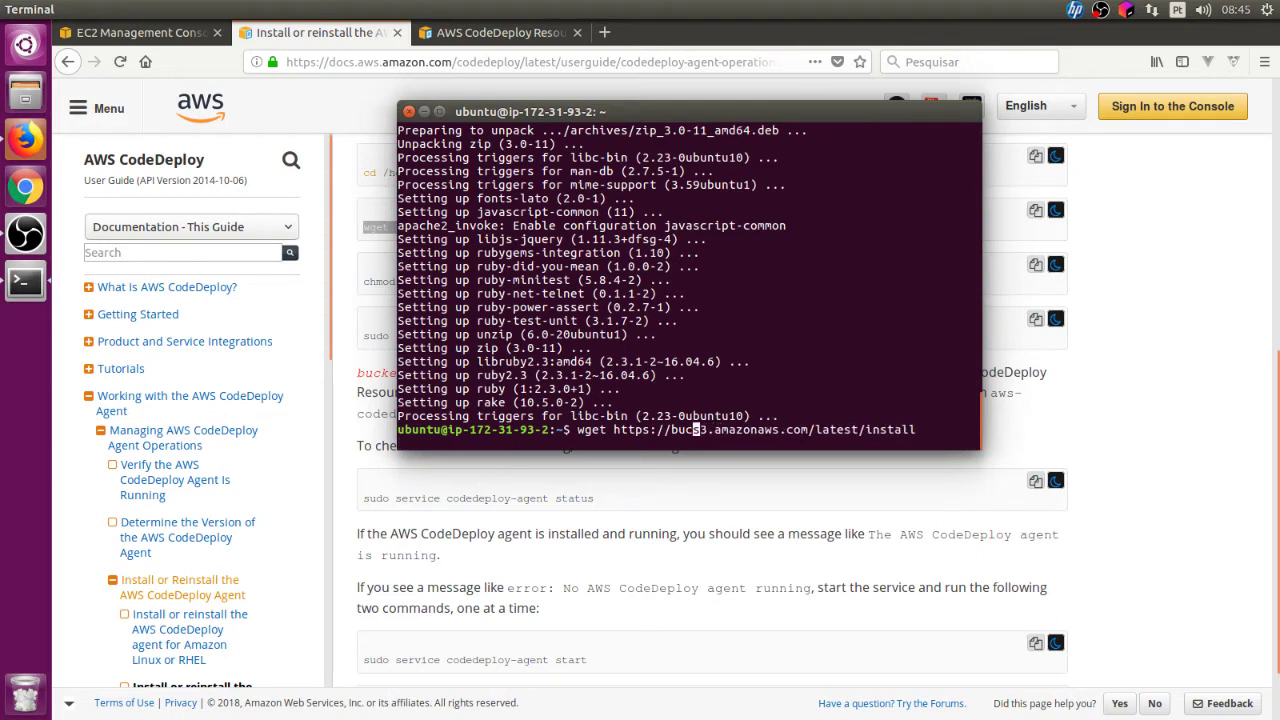
type("a")
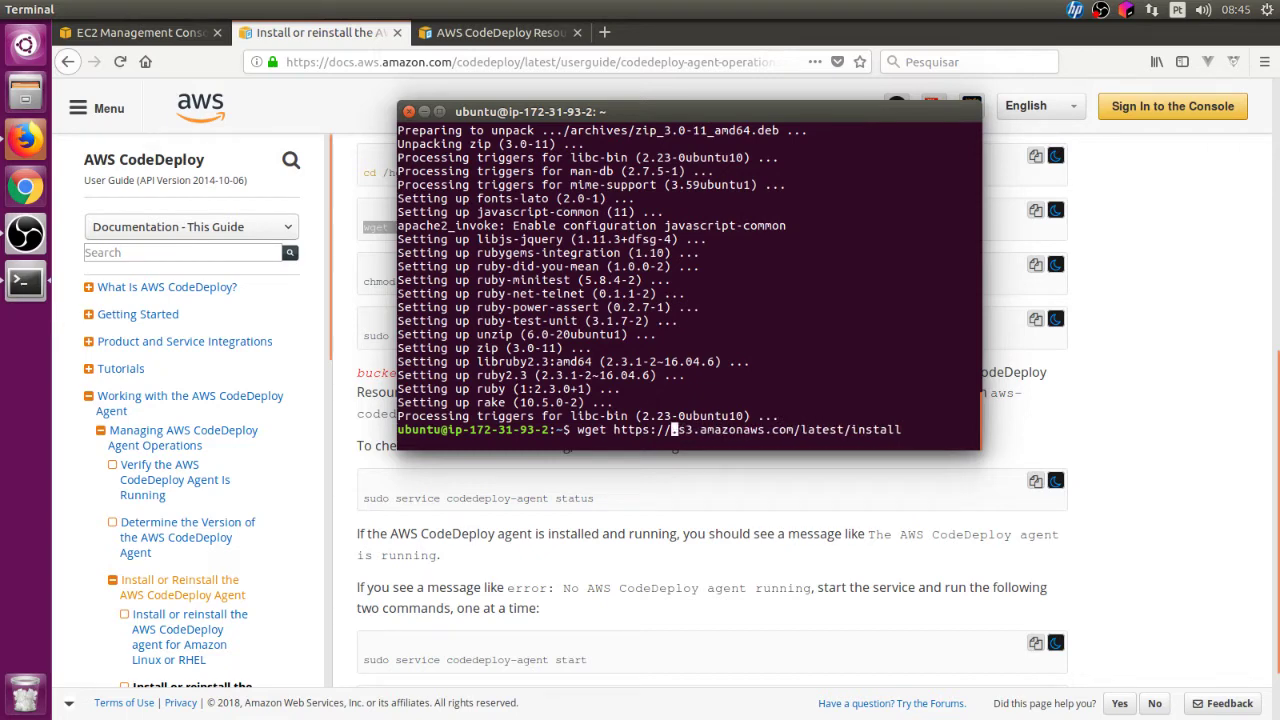
Step: Insert aws-codedeploy-us-east-1 into the URL and download the install script
left_click(495, 32)
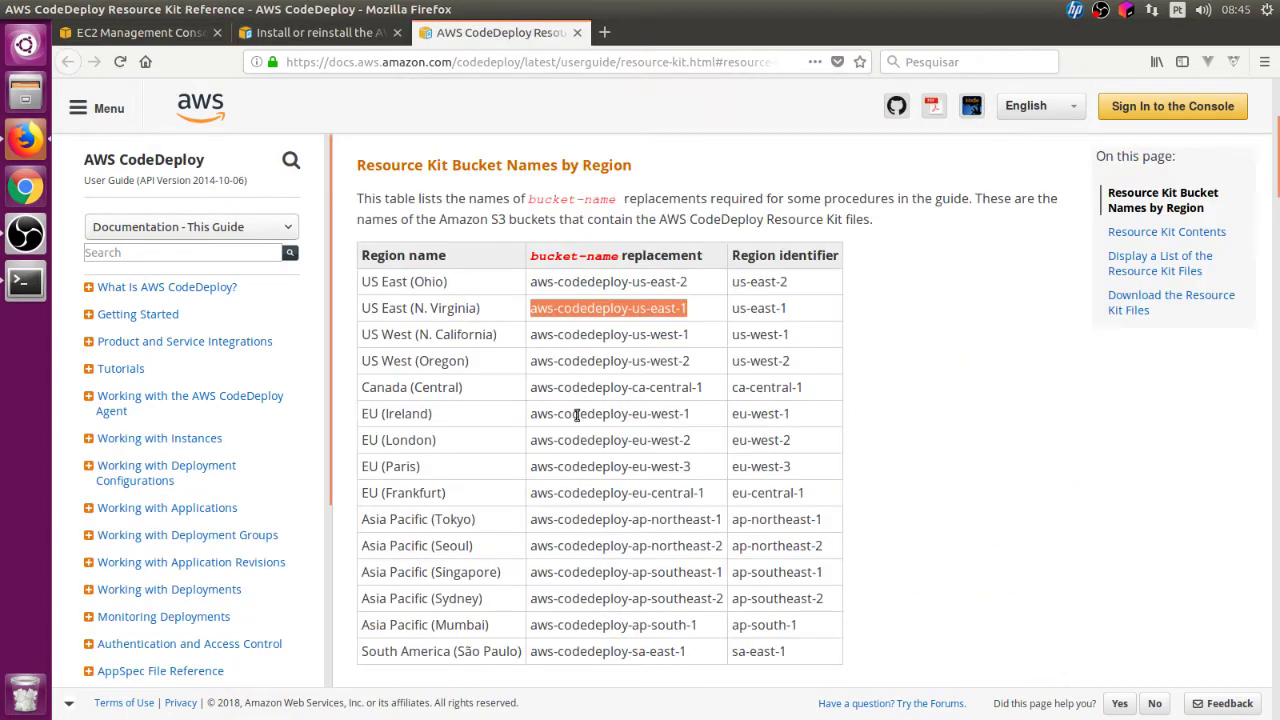
right_click(566, 323)
left_click(575, 322)
left_click(305, 40)
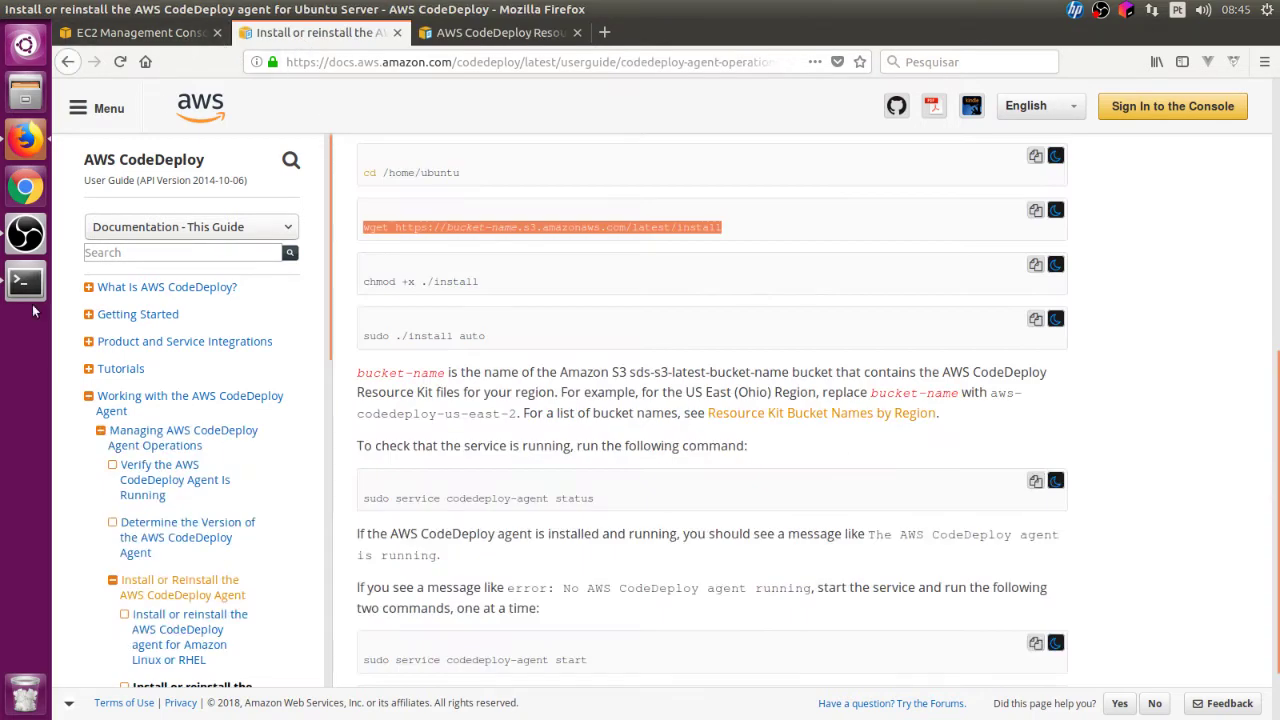
left_click(25, 282)
right_click(797, 361)
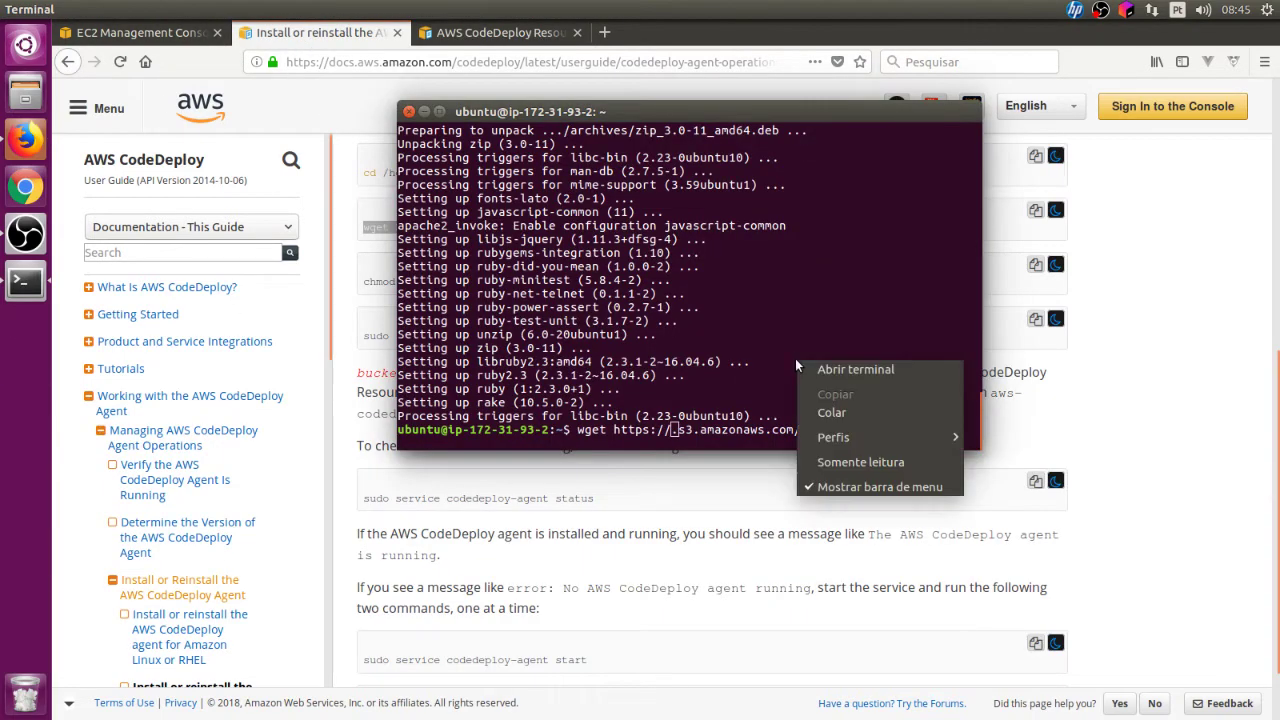
left_click(830, 413)
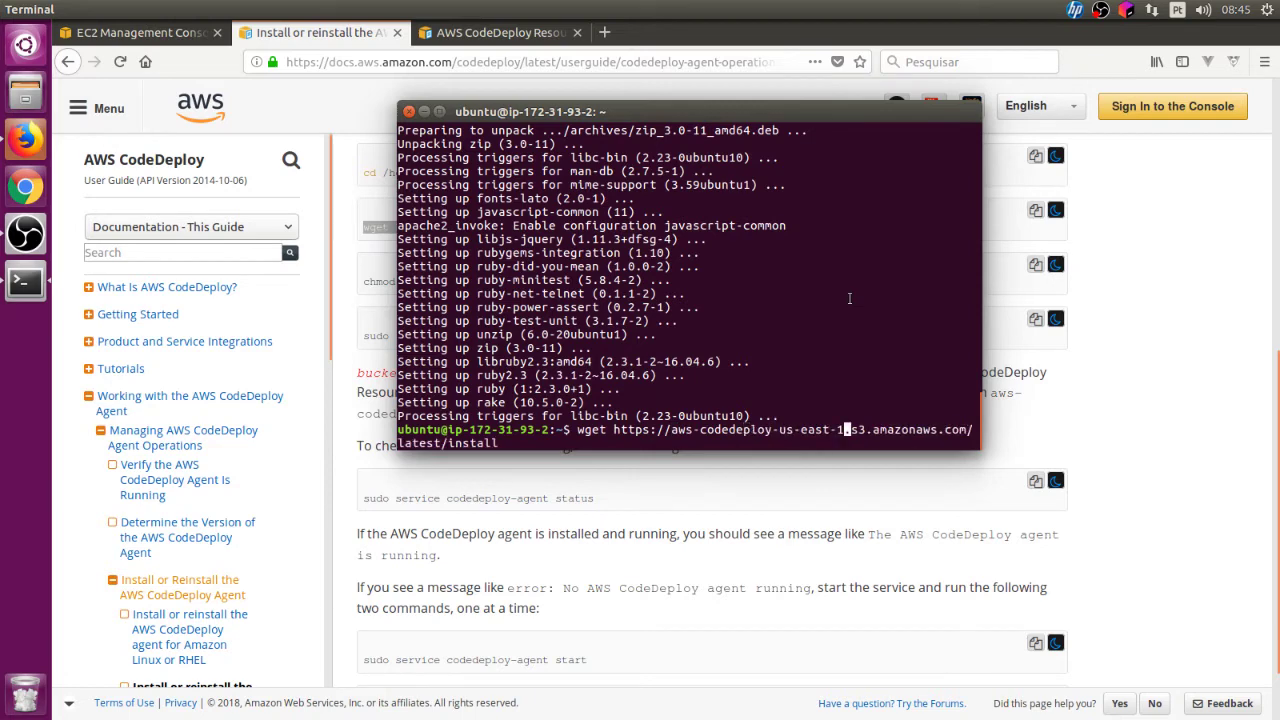
key("Return")
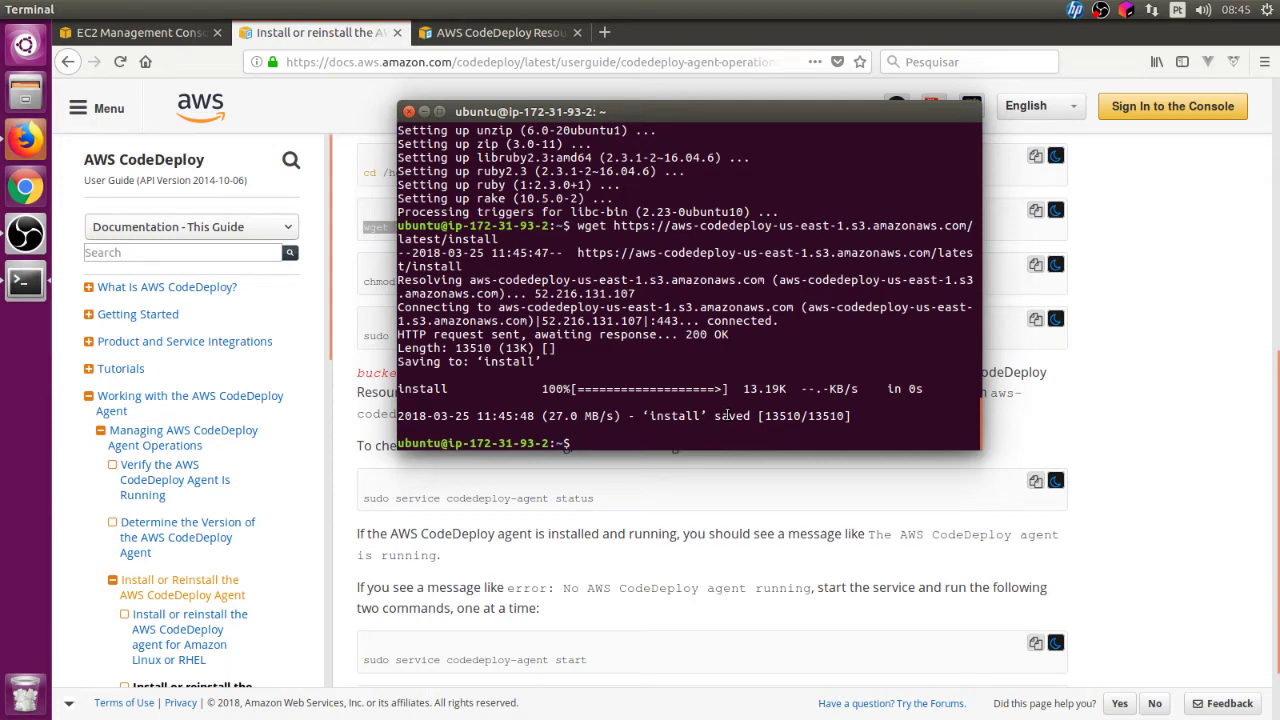
left_click(364, 208)
Step: Make the install script executable with chmod +x ./install
key("alt+Tab")
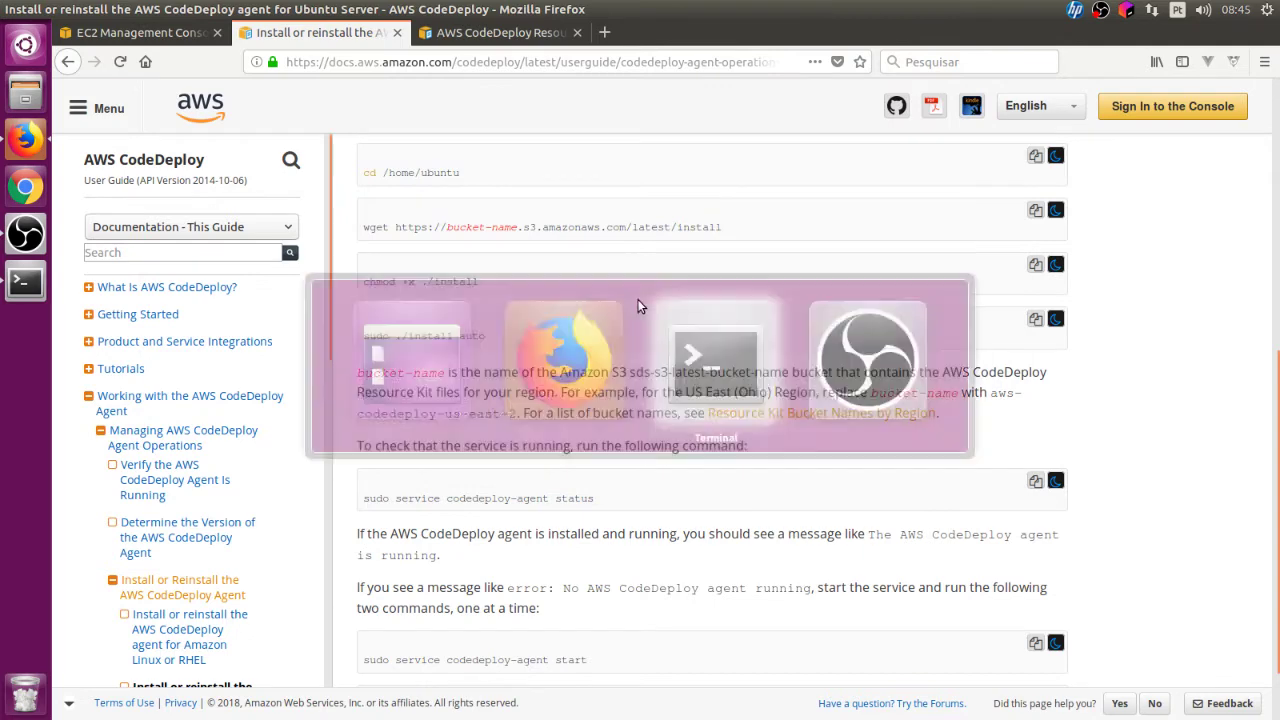
left_click_drag(693, 128, 698, 131)
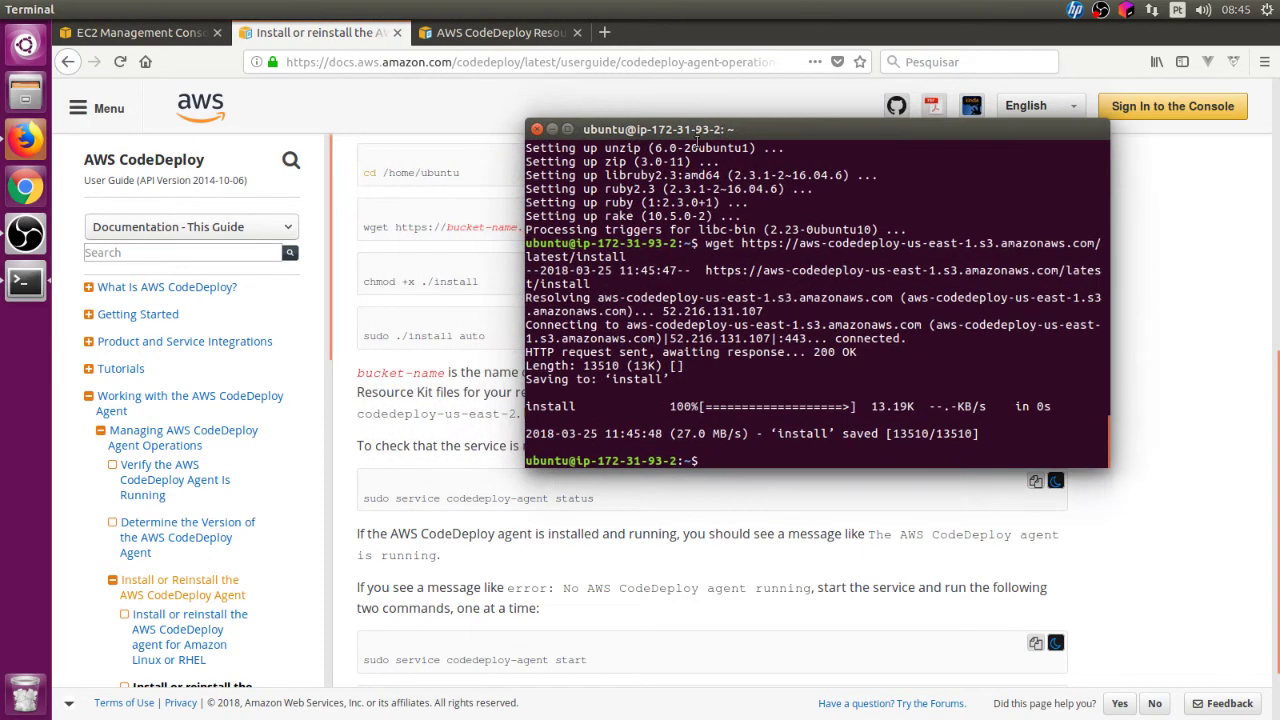
type("chmo")
type("s")
type(" +x ")
type("./install")
key("Left")
key("Left")
key("Left")
key("Left")
key("Left")
key("Left")
key("Left")
key("Left")
key("Left")
key("Left")
key("Return")
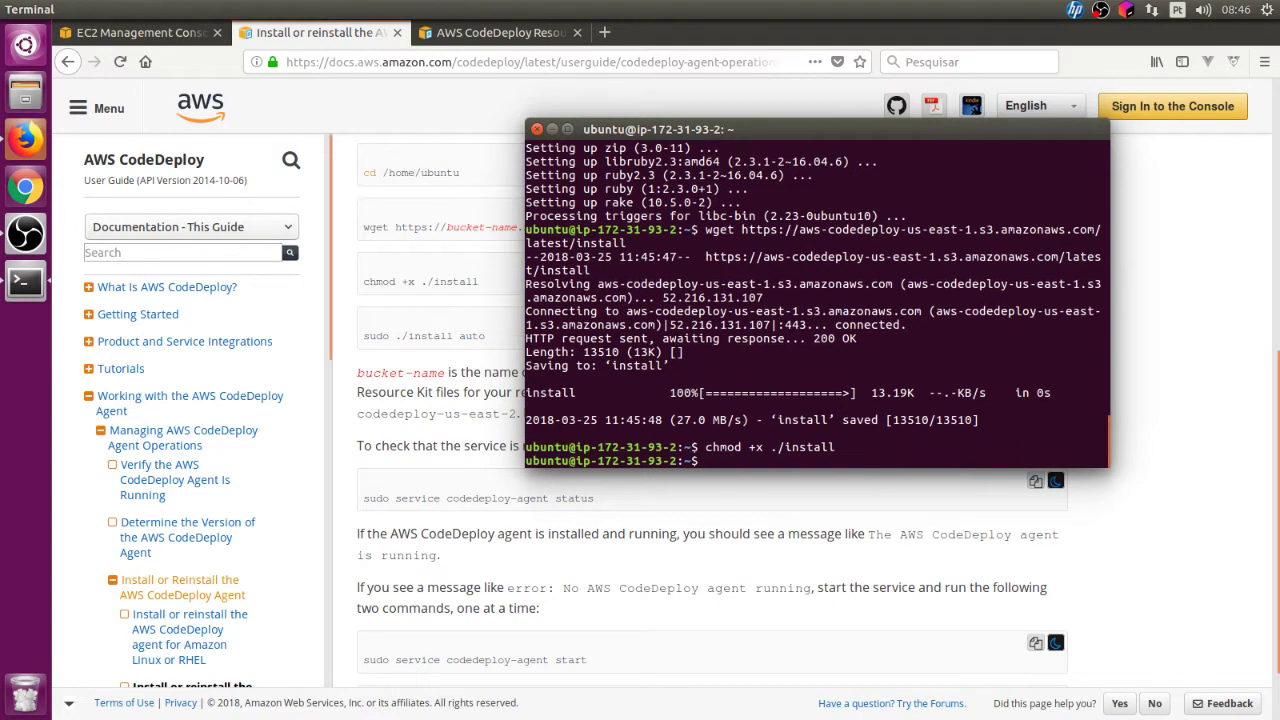
Step: Run sudo ./install auto to install codedeploy-agent 1.0-1.1458
type("sudo ./install auto")
key("Return")
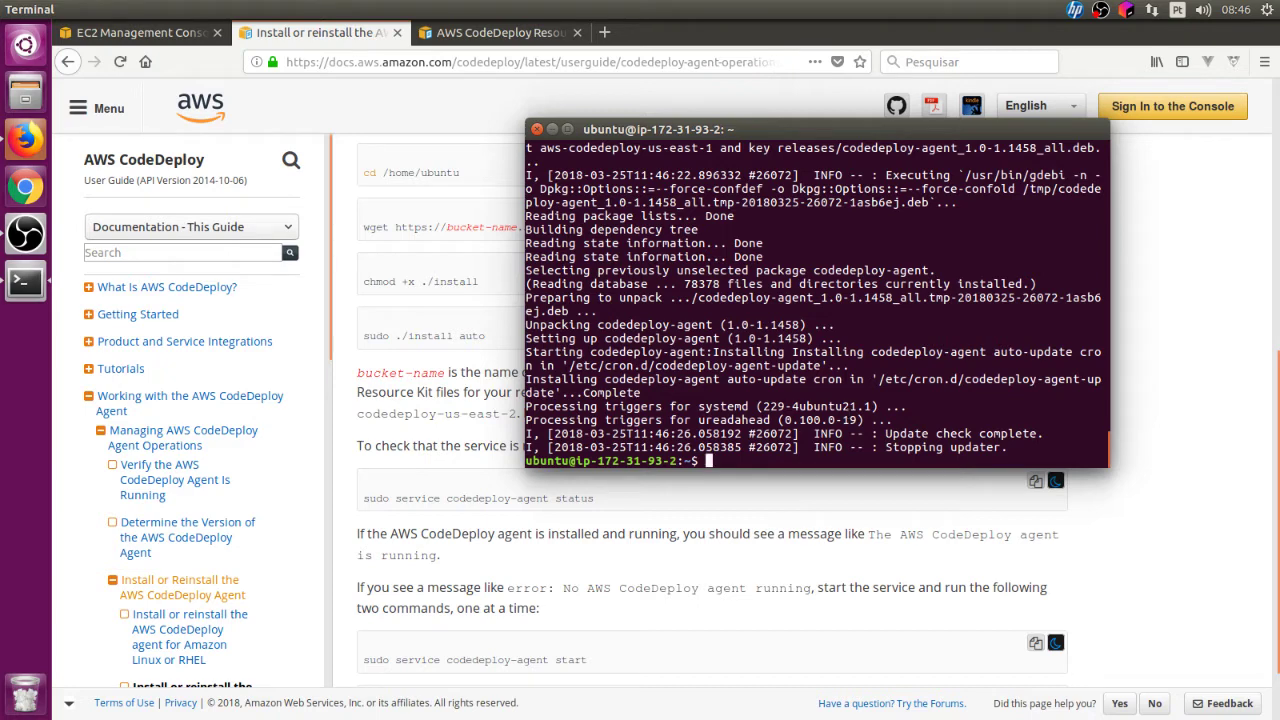
type("sudo service codedeploy-a")
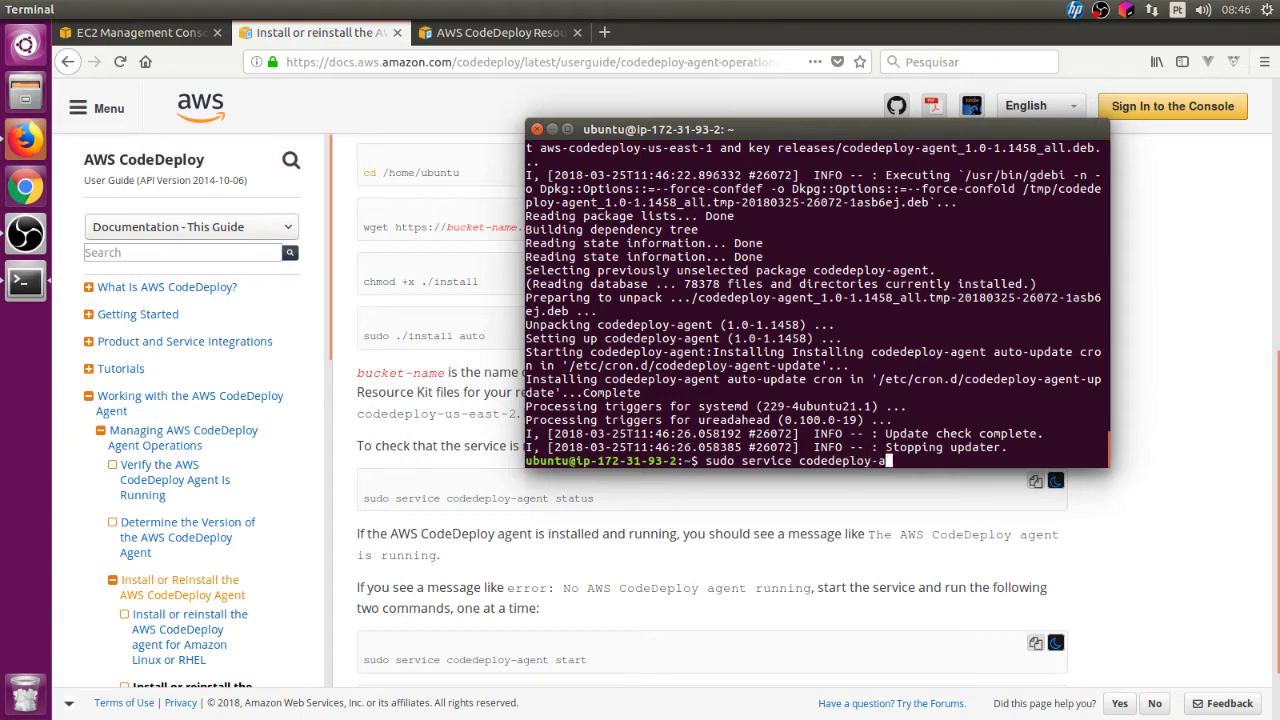
type("gent")
Step: Check codedeploy-agent status, start the service, and confirm it reads active (exited)
type("status")
key("Return")
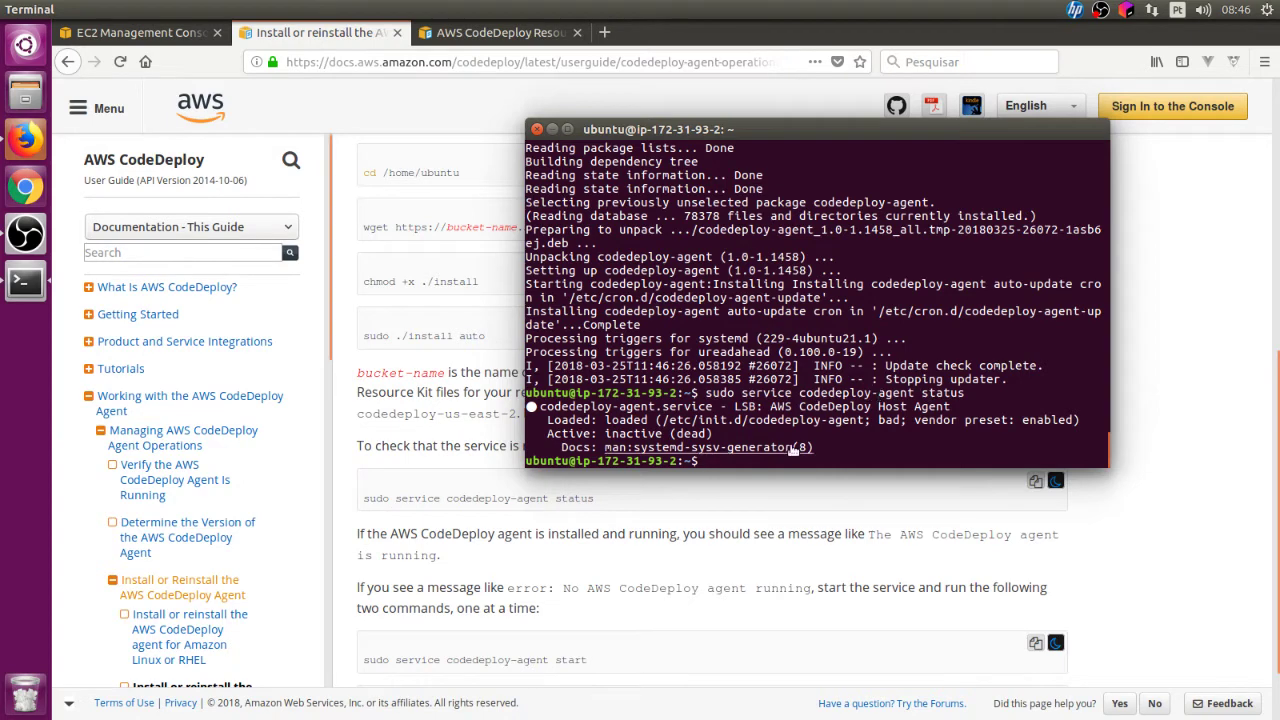
key("Up")
key("BackSpace")
key("BackSpace")
key("BackSpace")
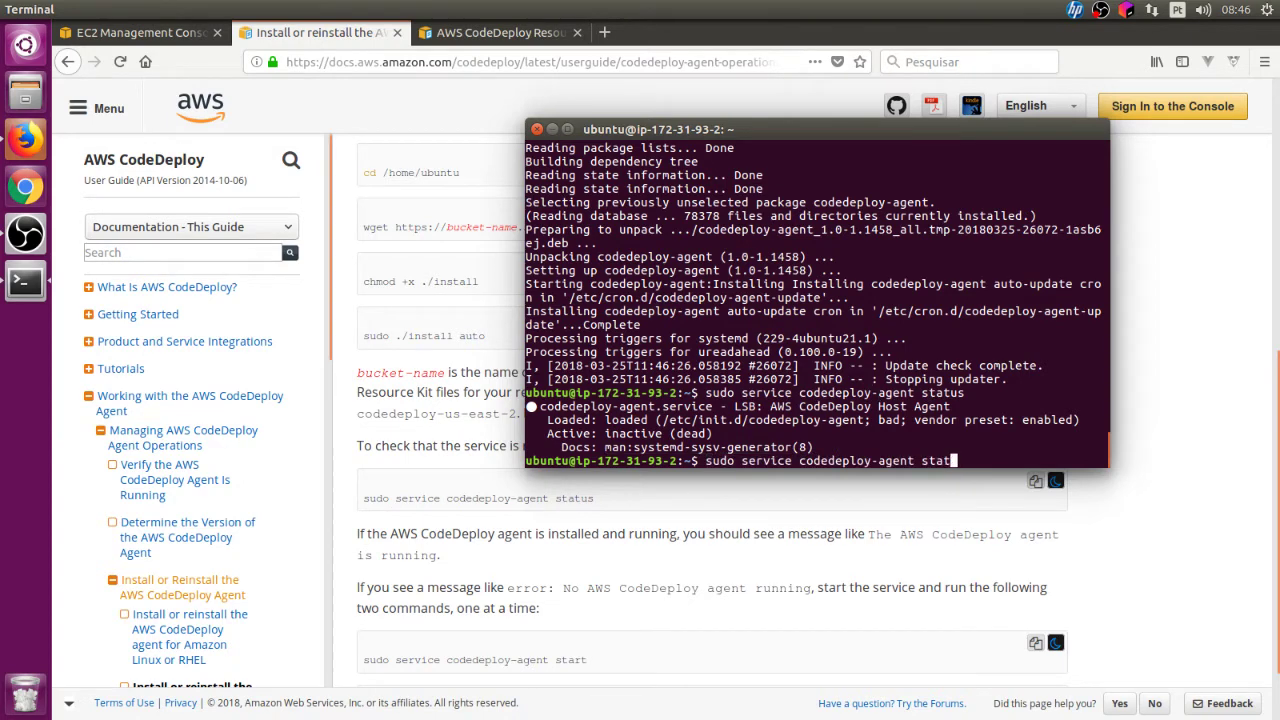
type("rt")
key("Return")
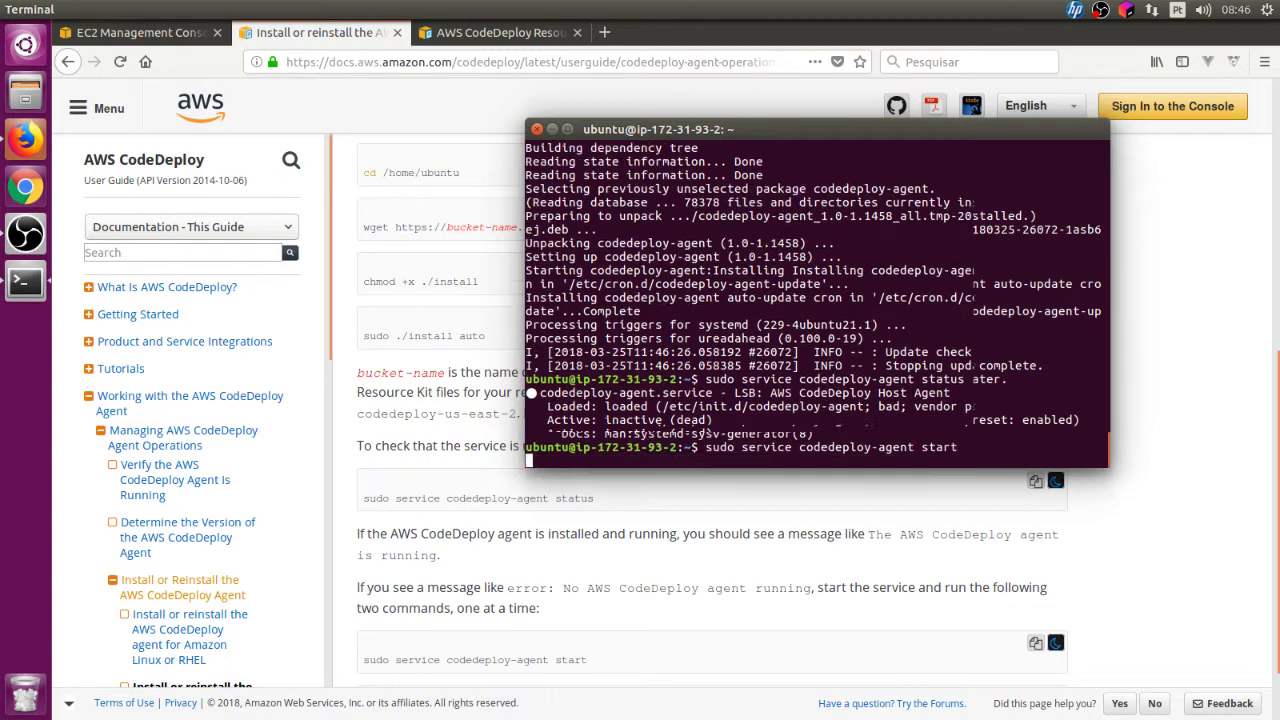
key("Up")
key("Up")
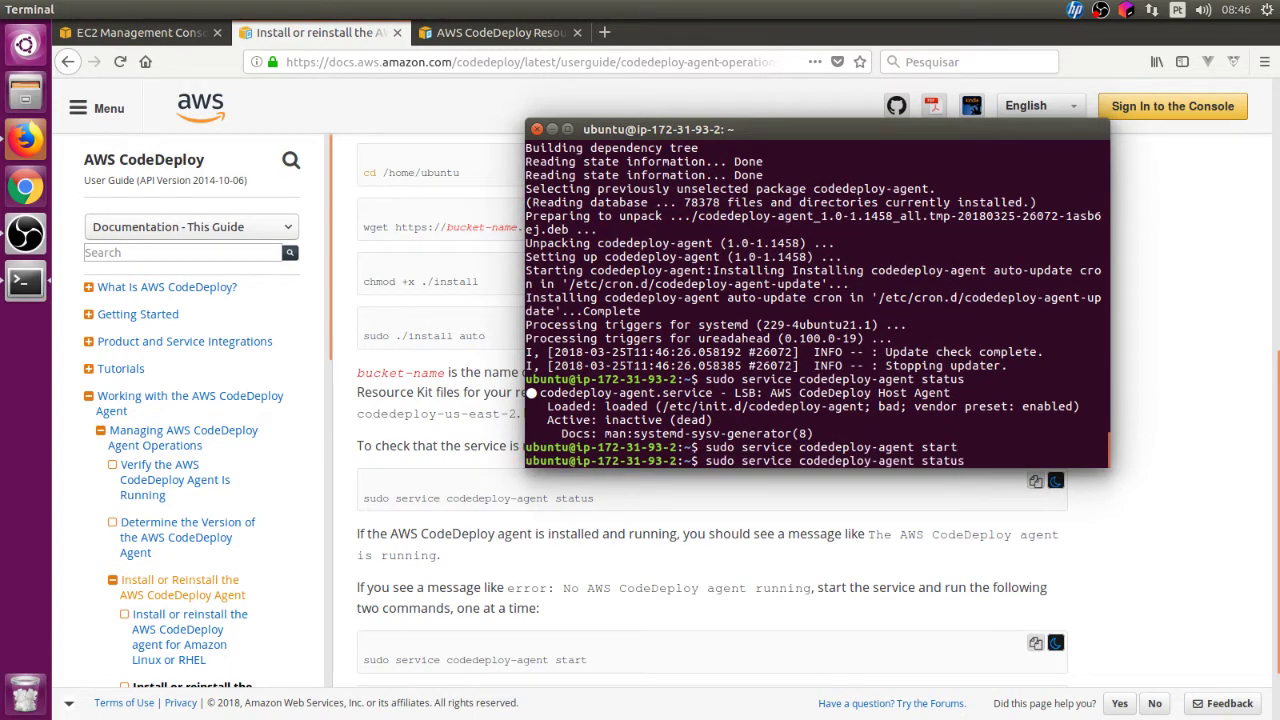
key("Return")
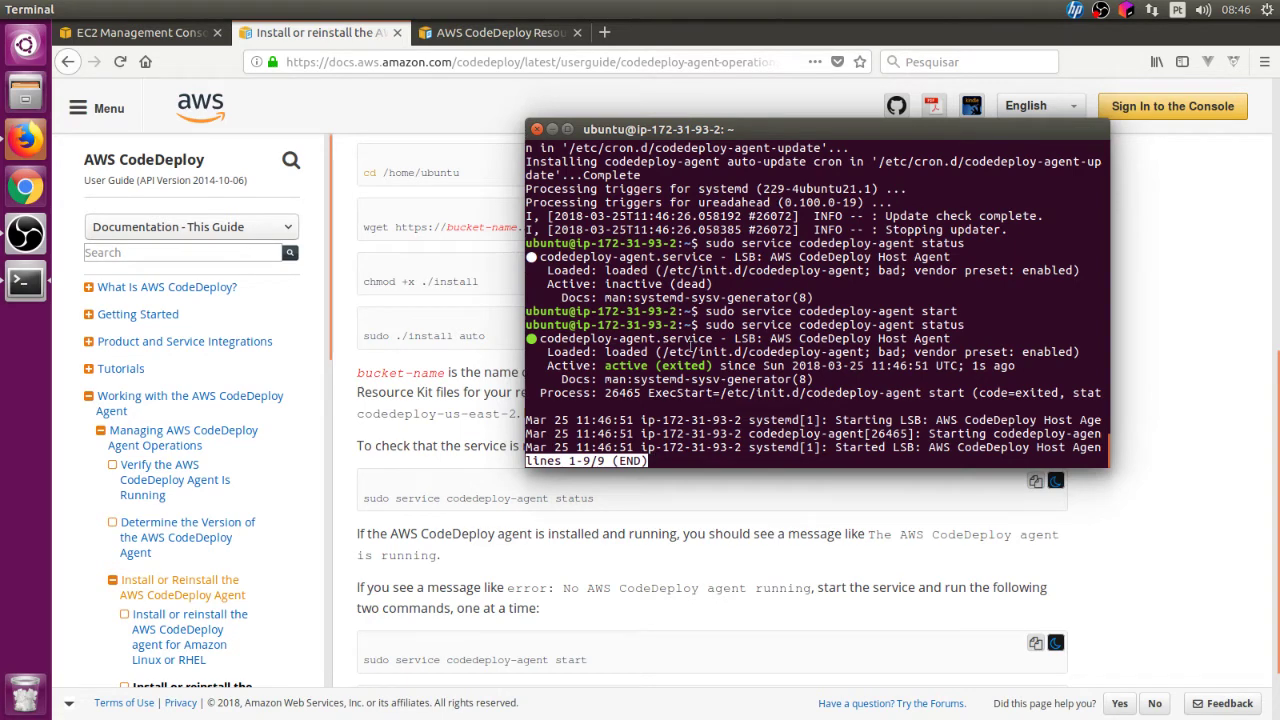
left_click(467, 243)
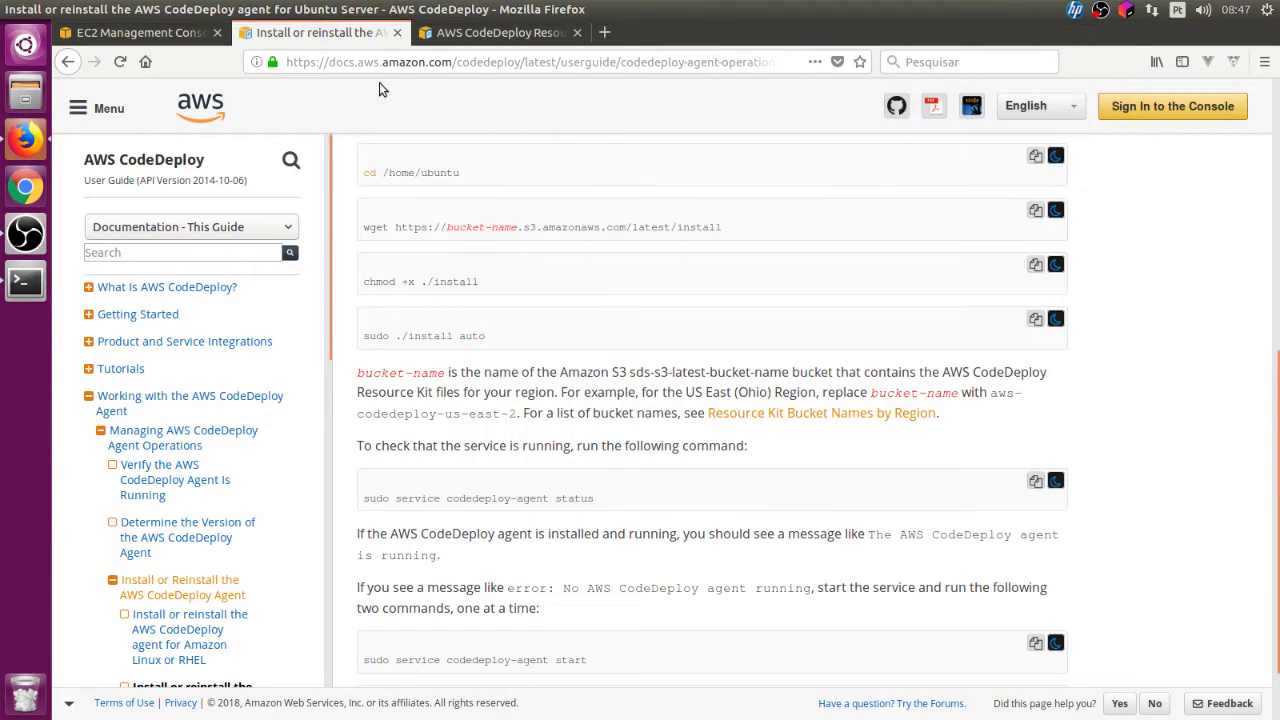
Step: Search the Services menu for 'codedepl' and open CodeDeploy in us-east-1
left_click(187, 33)
left_click(492, 344)
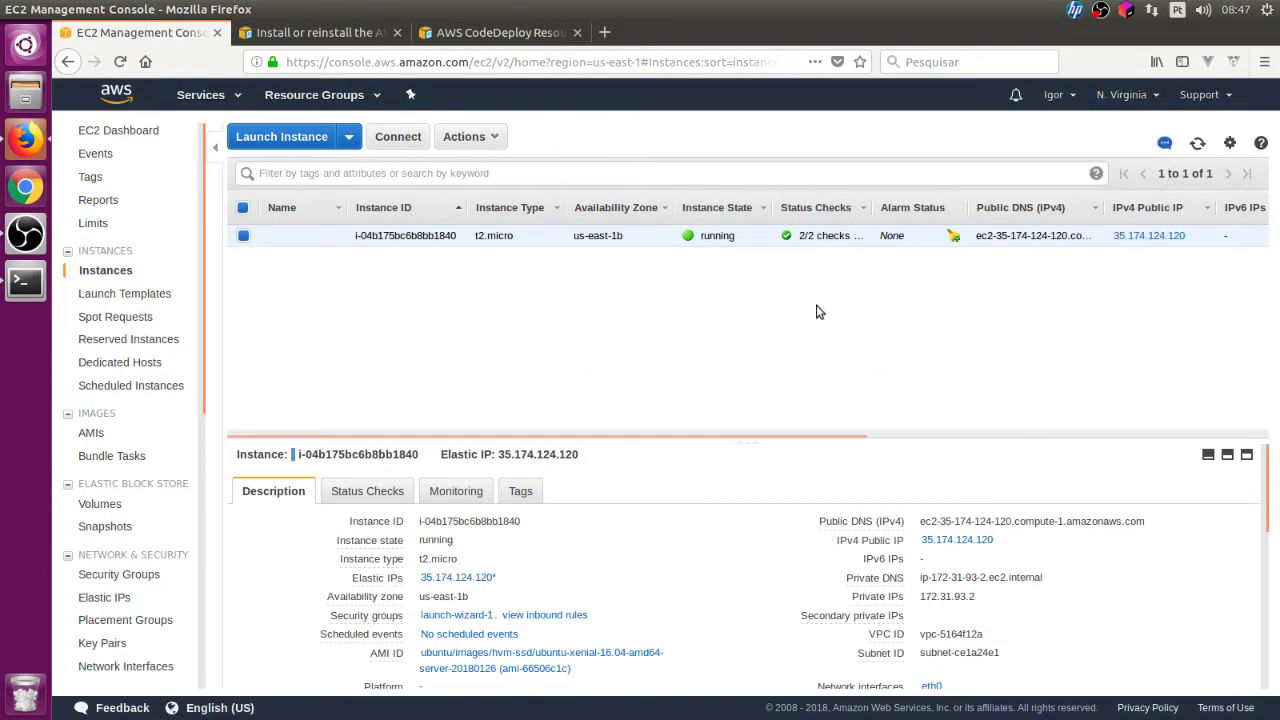
left_click_drag(198, 352, 213, 256)
left_click(218, 96)
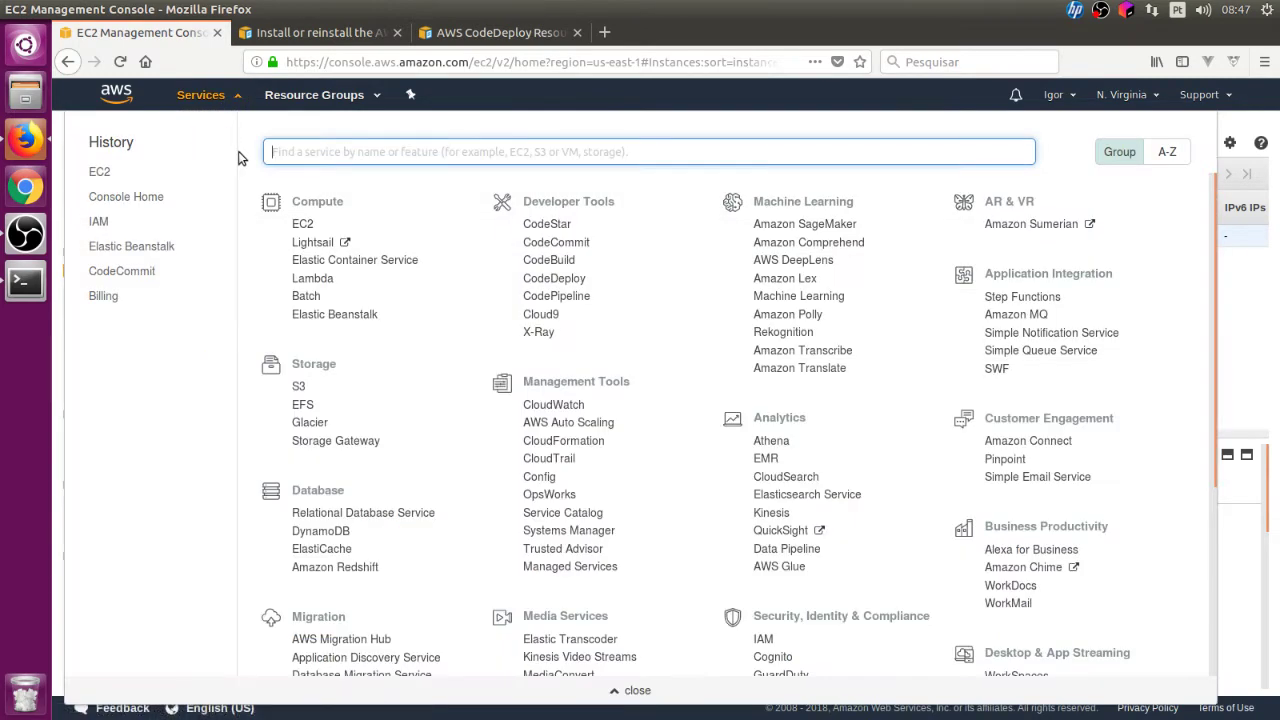
type("code")
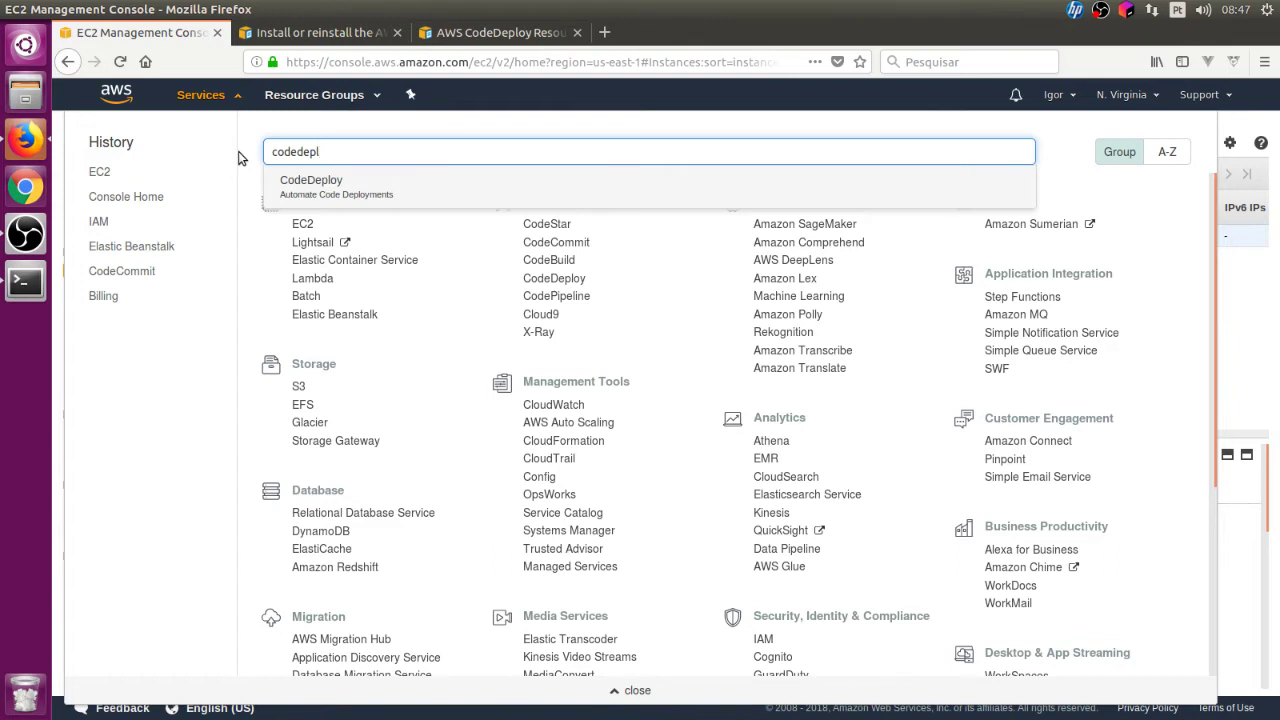
type("depl")
left_click(330, 190)
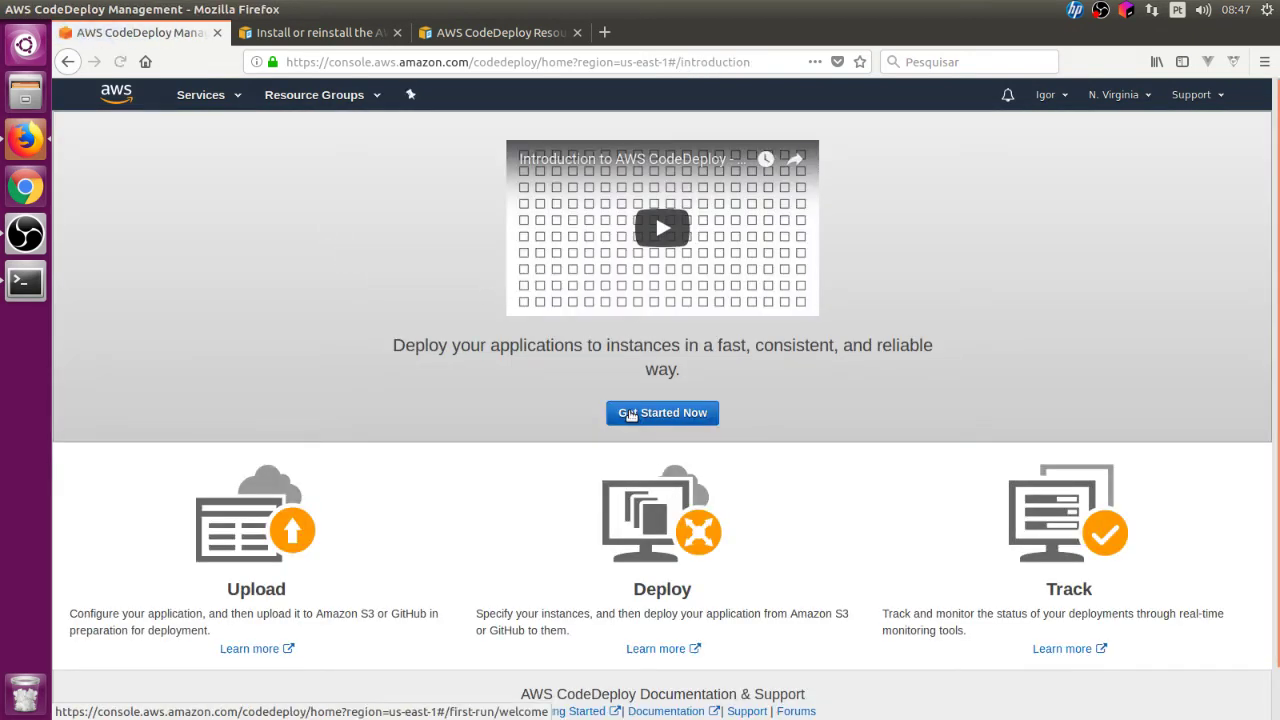
Step: Choose a custom deployment and reach the EC2/On-premises Create application form
left_click(630, 414)
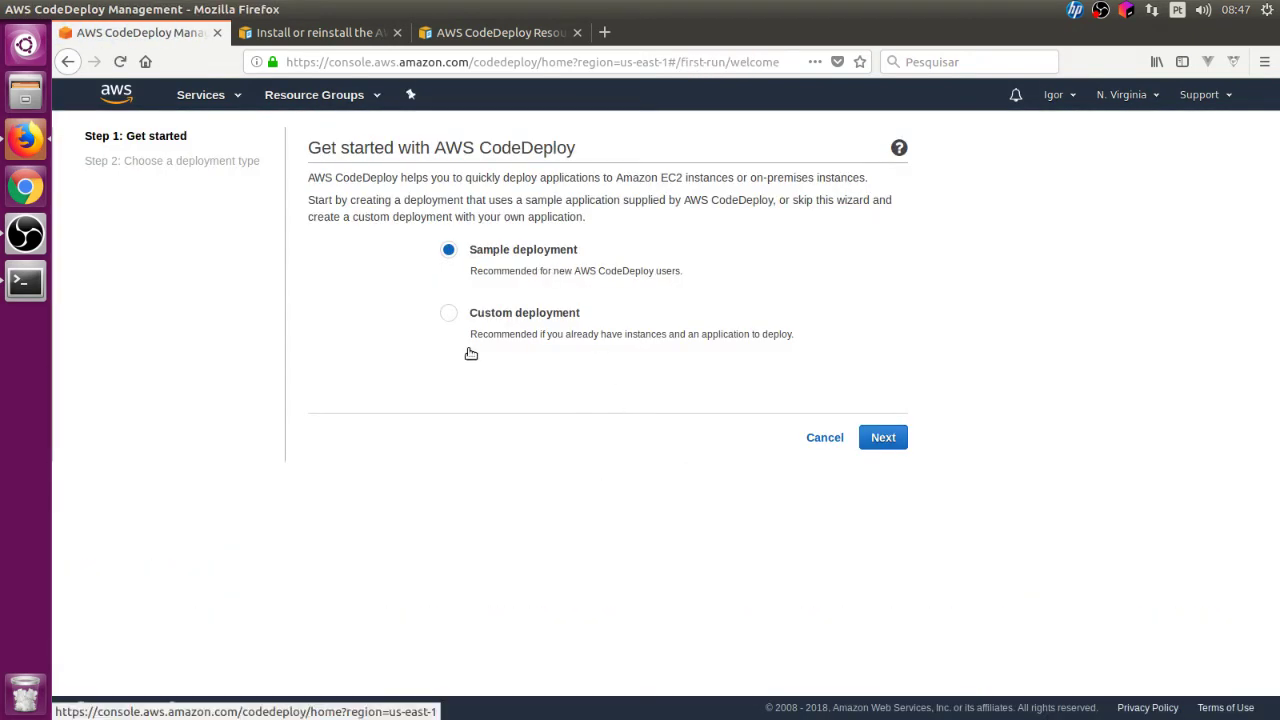
left_click(449, 314)
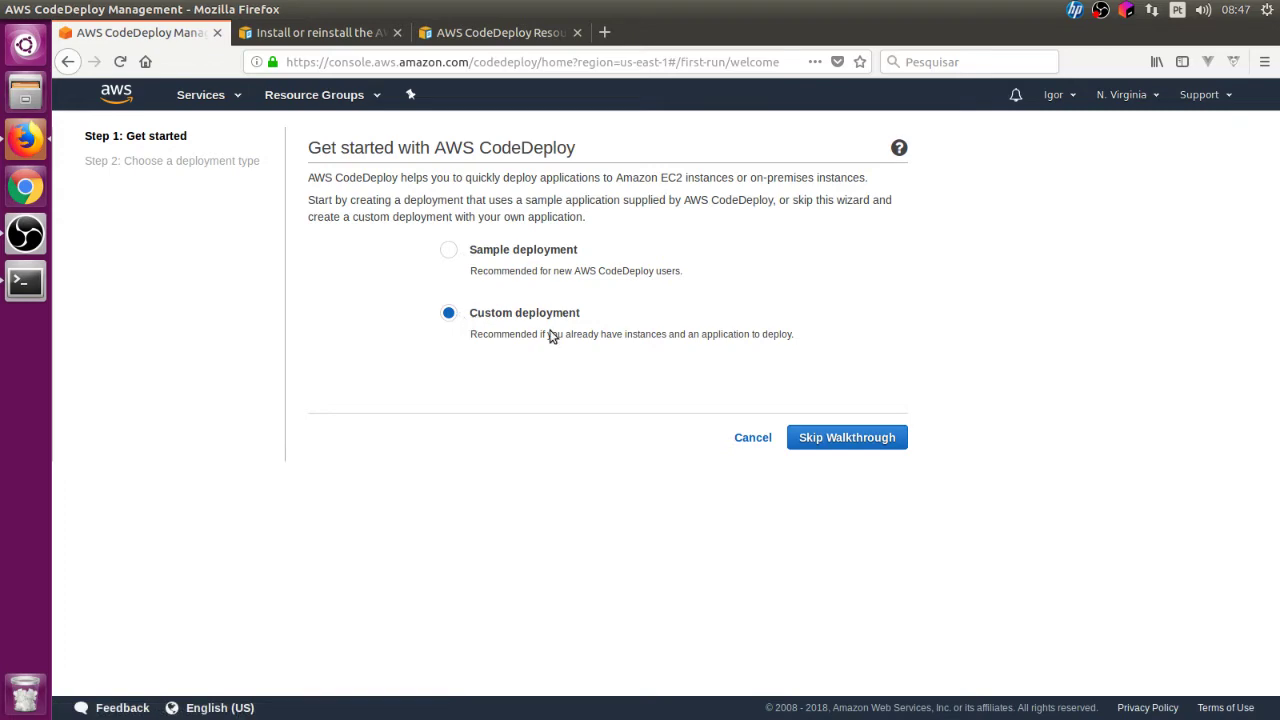
left_click(880, 440)
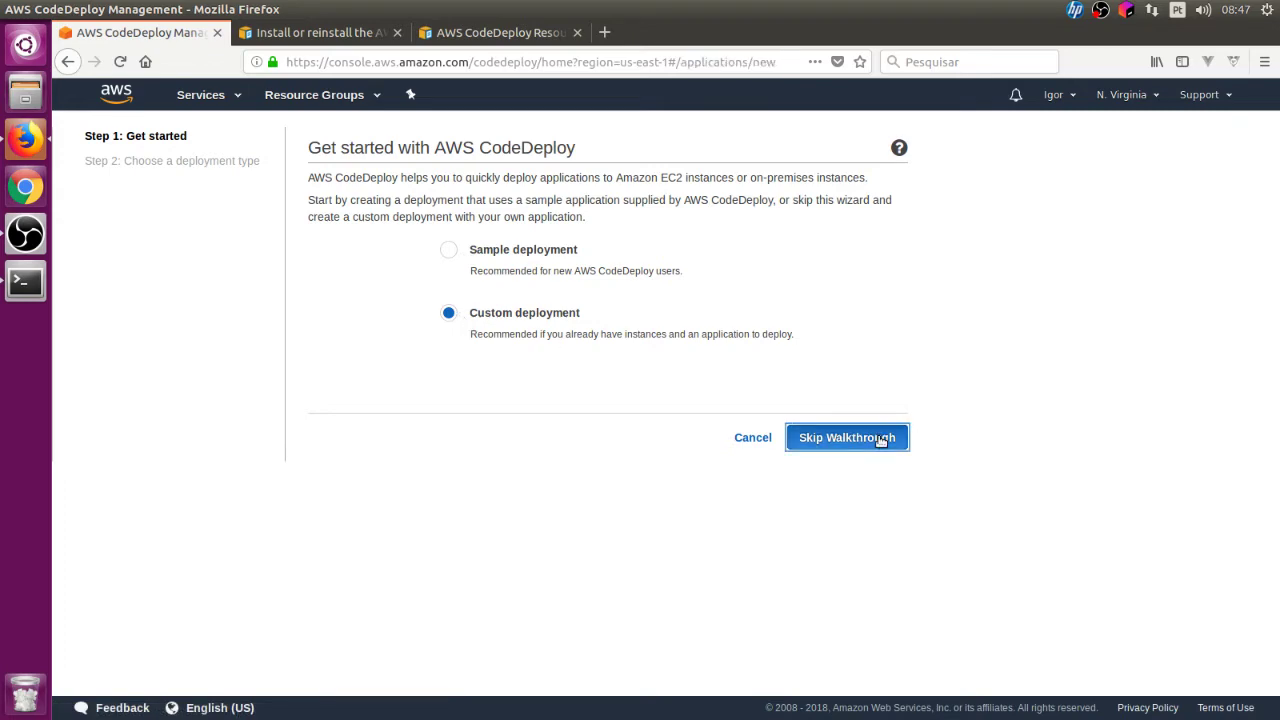
scroll(880, 443, "down", 5)
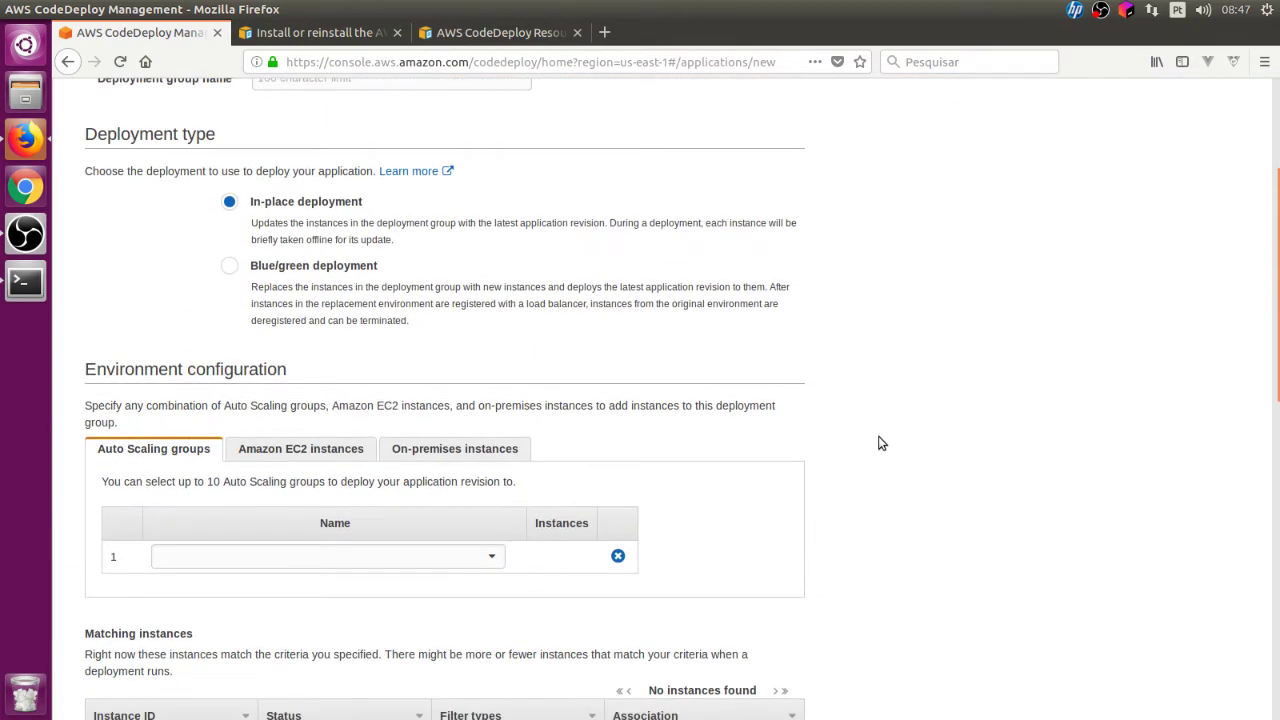
scroll(880, 443, "down", 2)
scroll(800, 443, "up", 7)
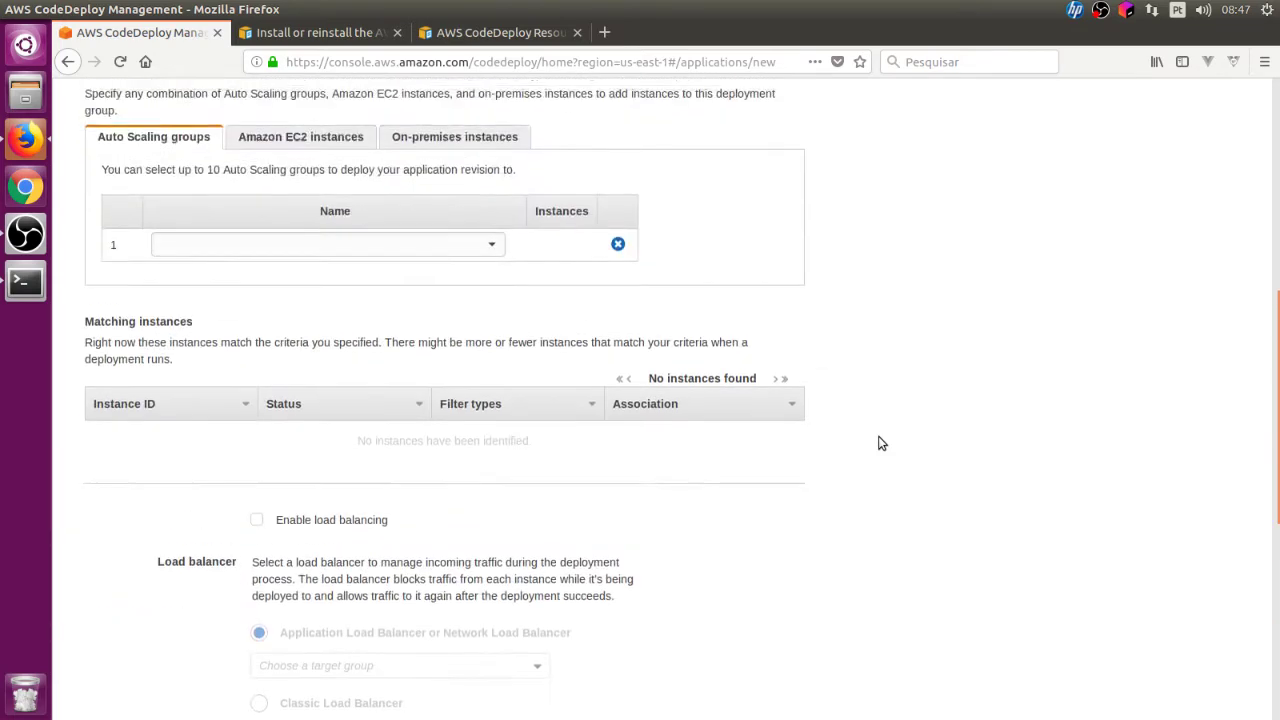
Step: Select the application name field, then bring up the AWS services catalog
left_click(331, 240)
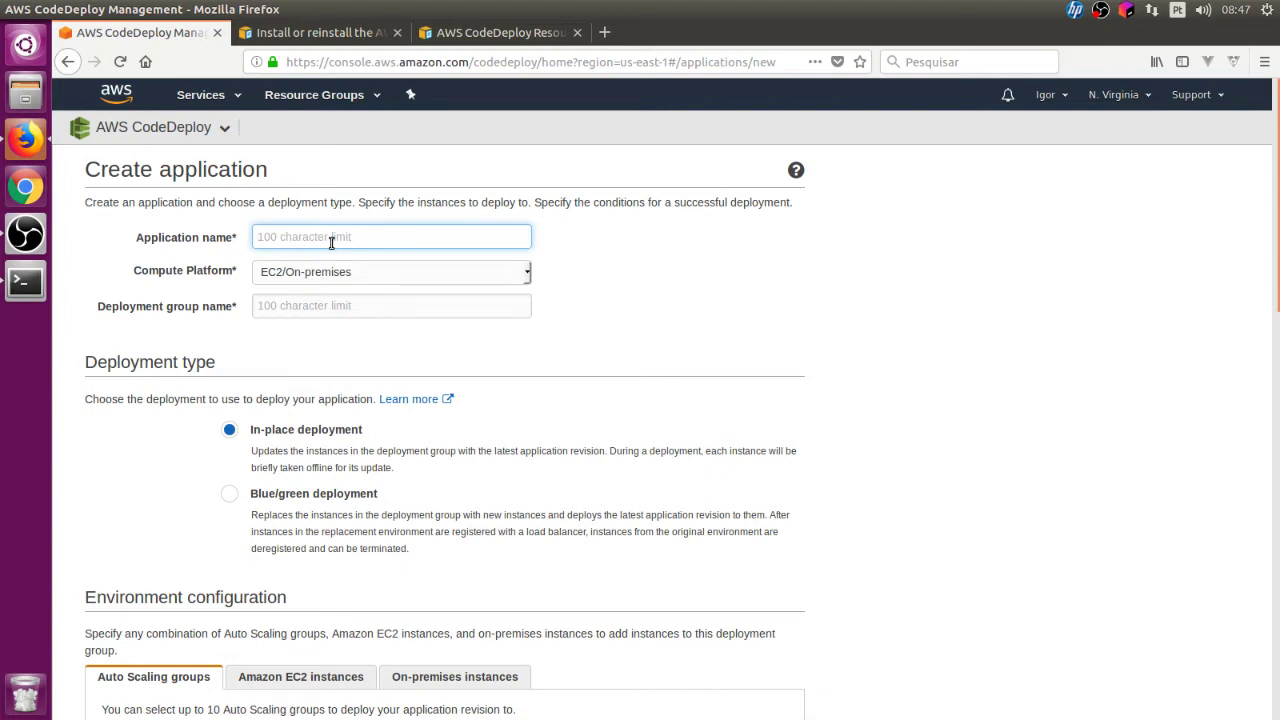
left_click(236, 128)
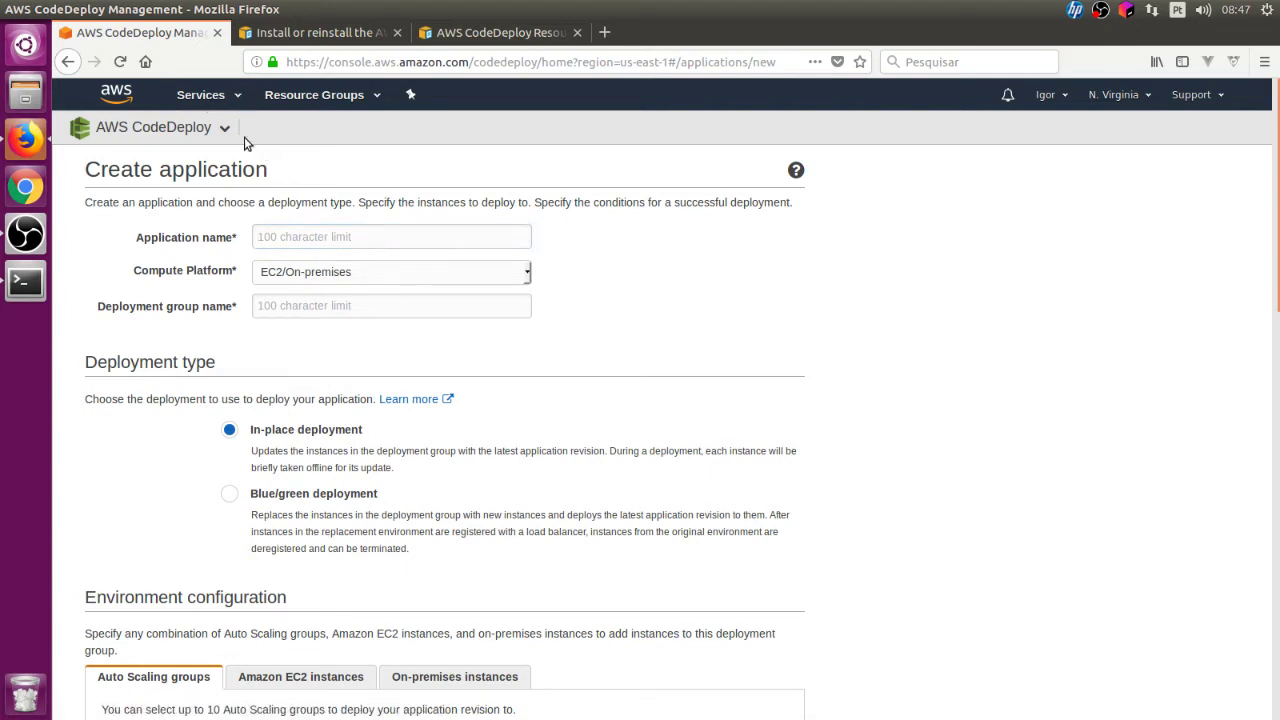
left_click(215, 94)
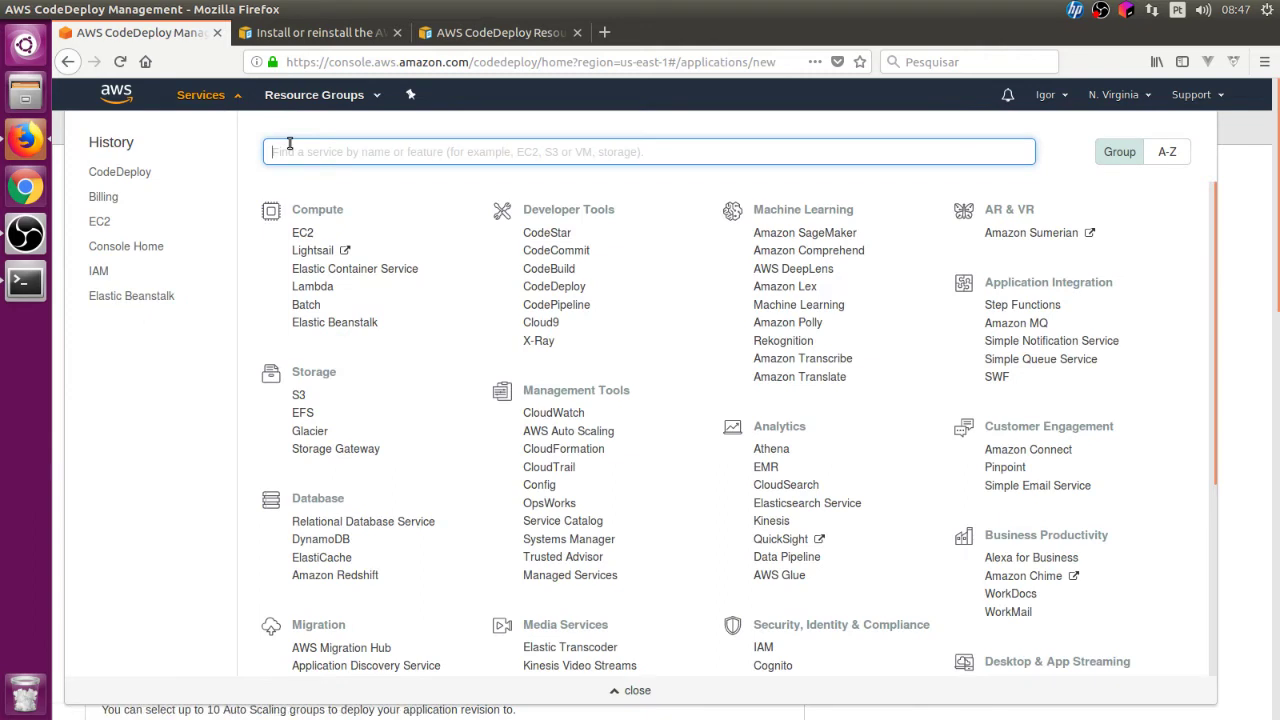
Step: Search 'sns', open Simple Notification Service in a new tab, and reach its dashboard
type("sns")
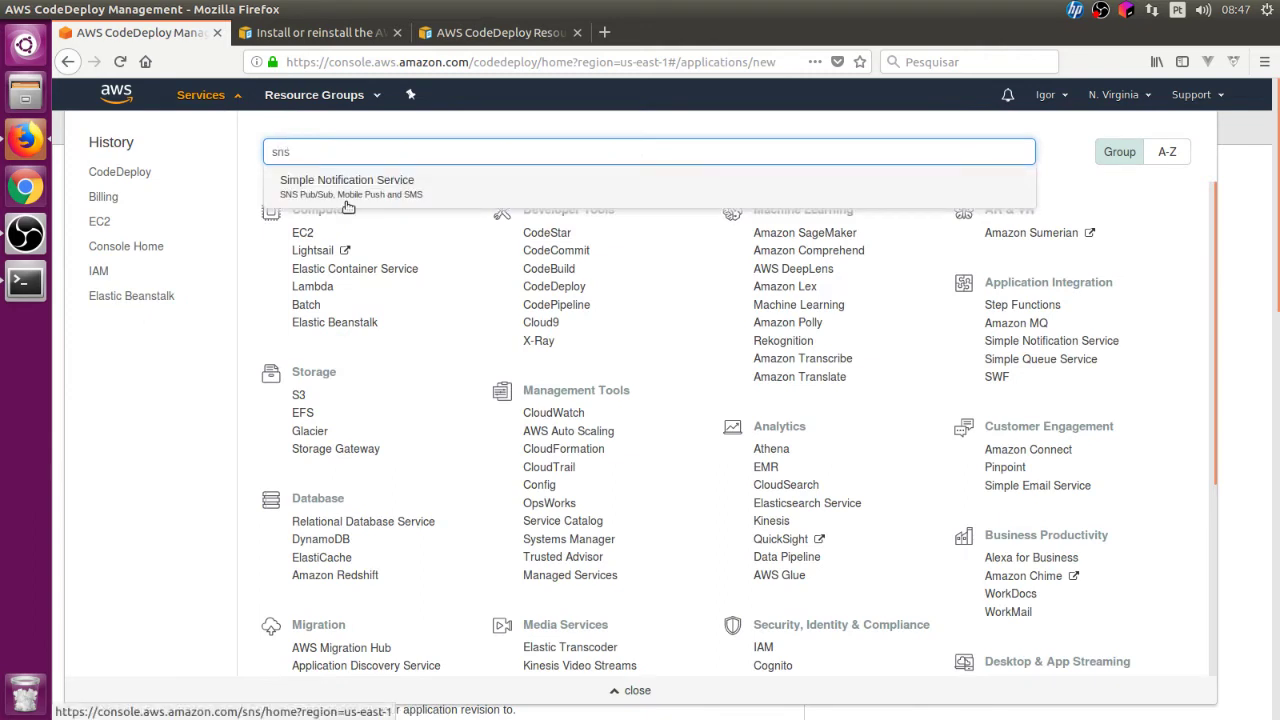
right_click(324, 180)
left_click(360, 190)
left_click(310, 31)
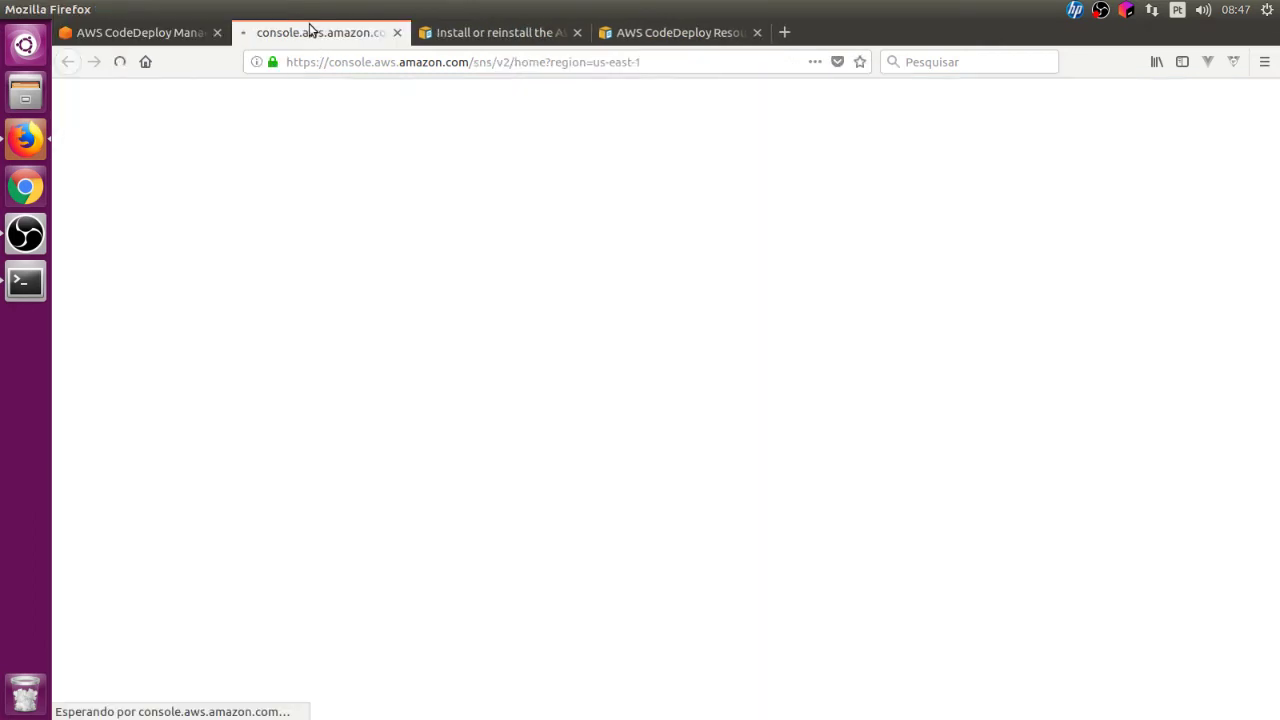
left_click(174, 33)
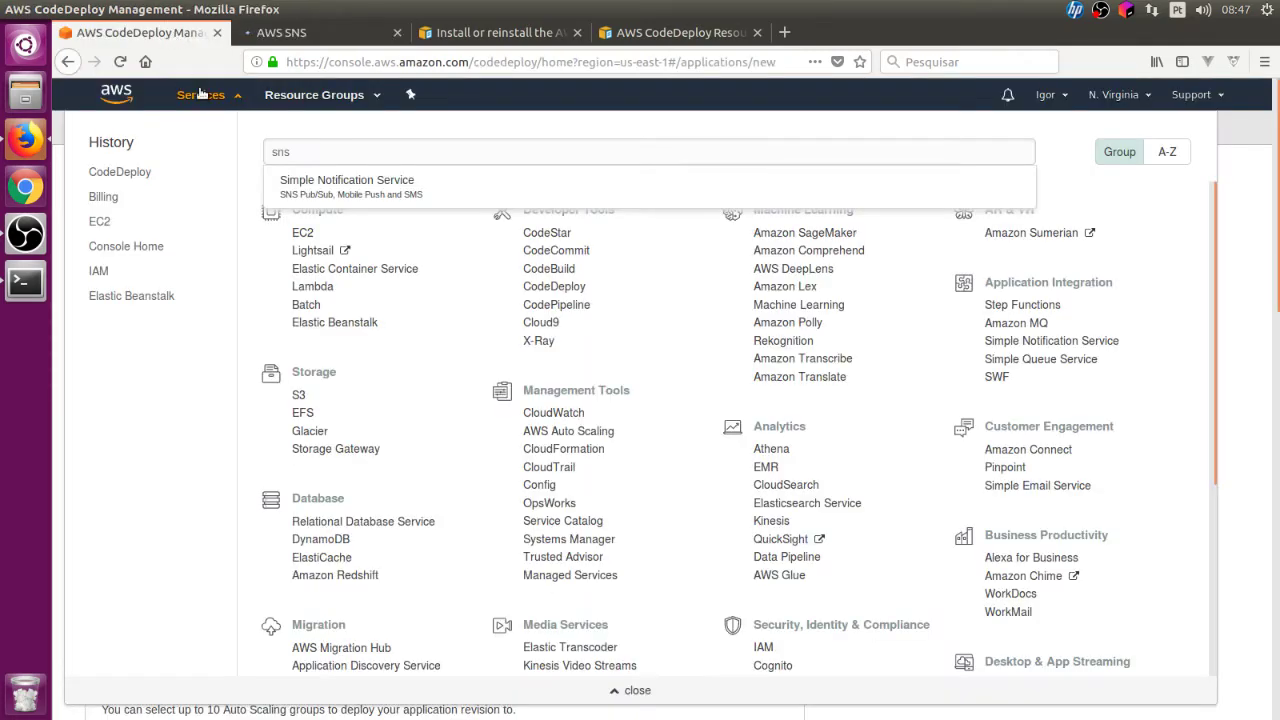
left_click(203, 94)
left_click(282, 40)
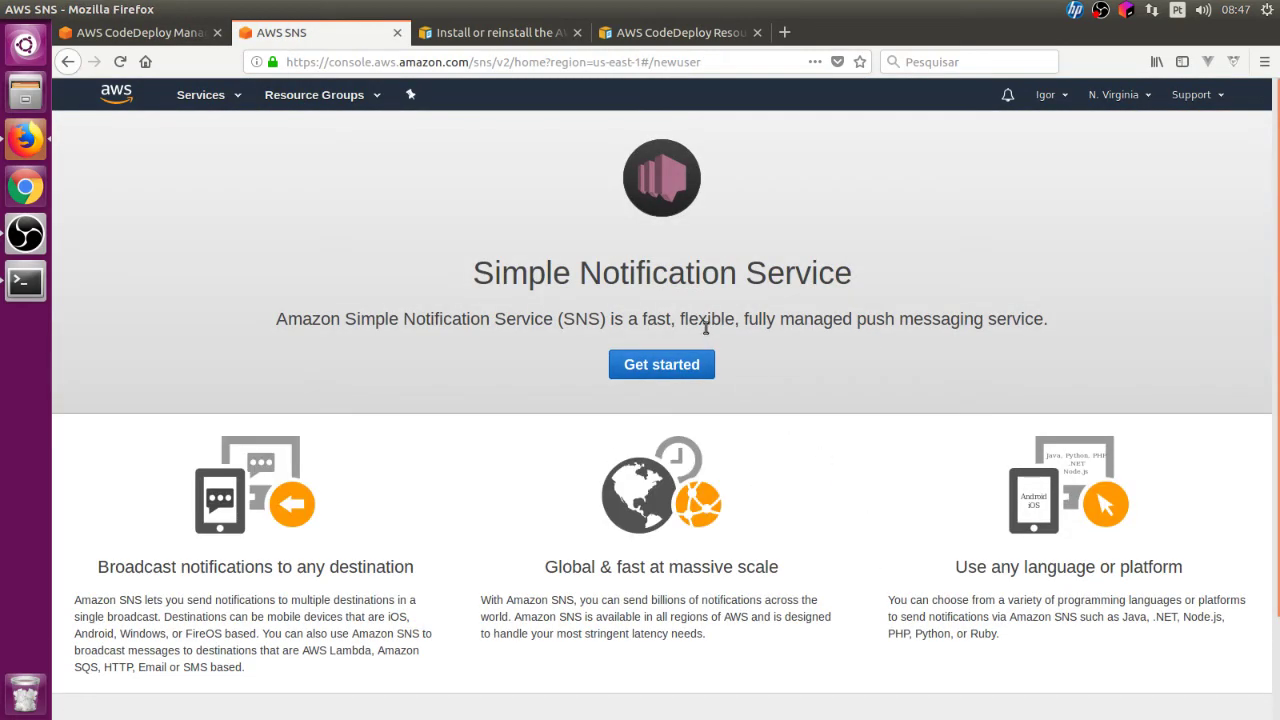
left_click(712, 366)
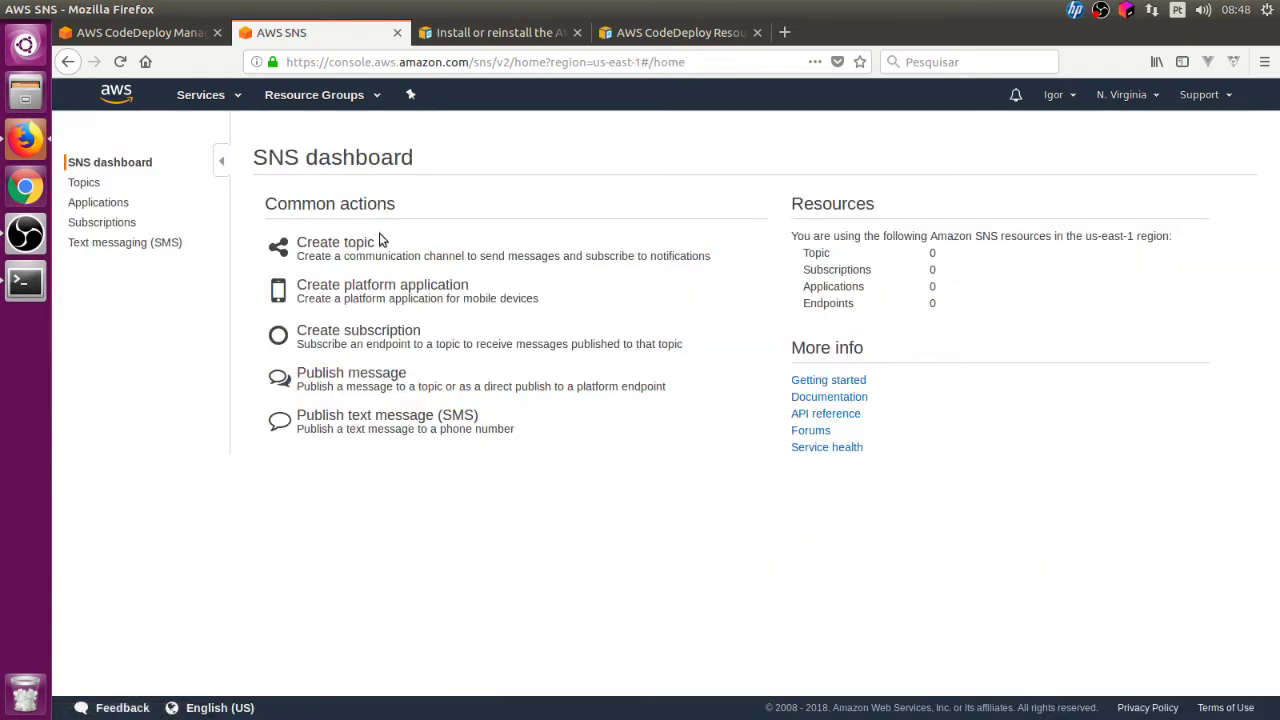
Step: Create an SNS topic with both name and display name set to 'deploy'
left_click(353, 247)
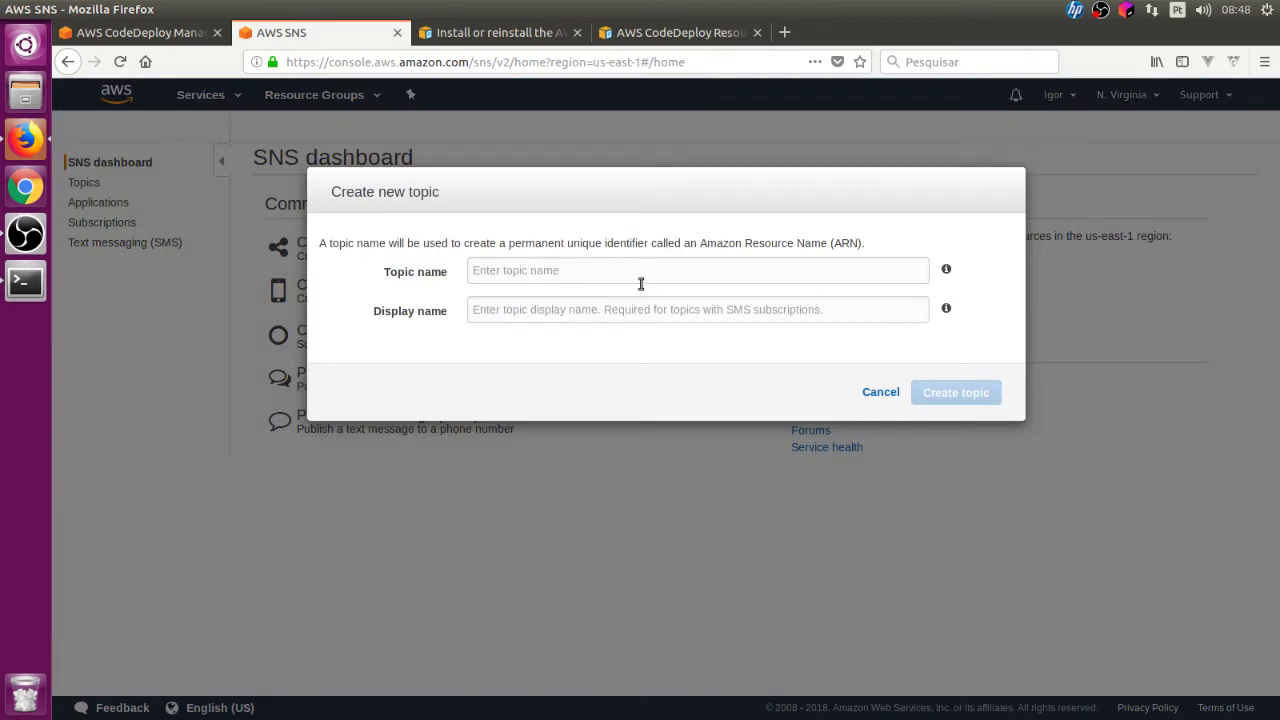
left_click(639, 276)
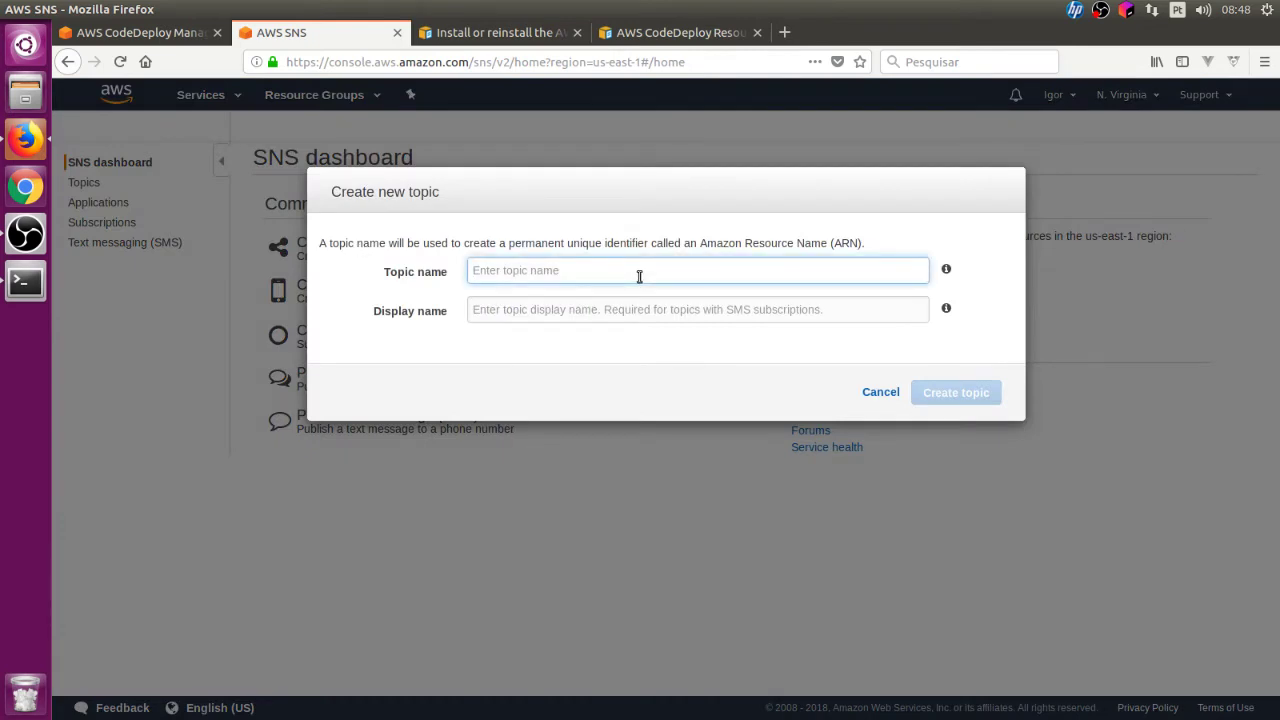
type("deploy")
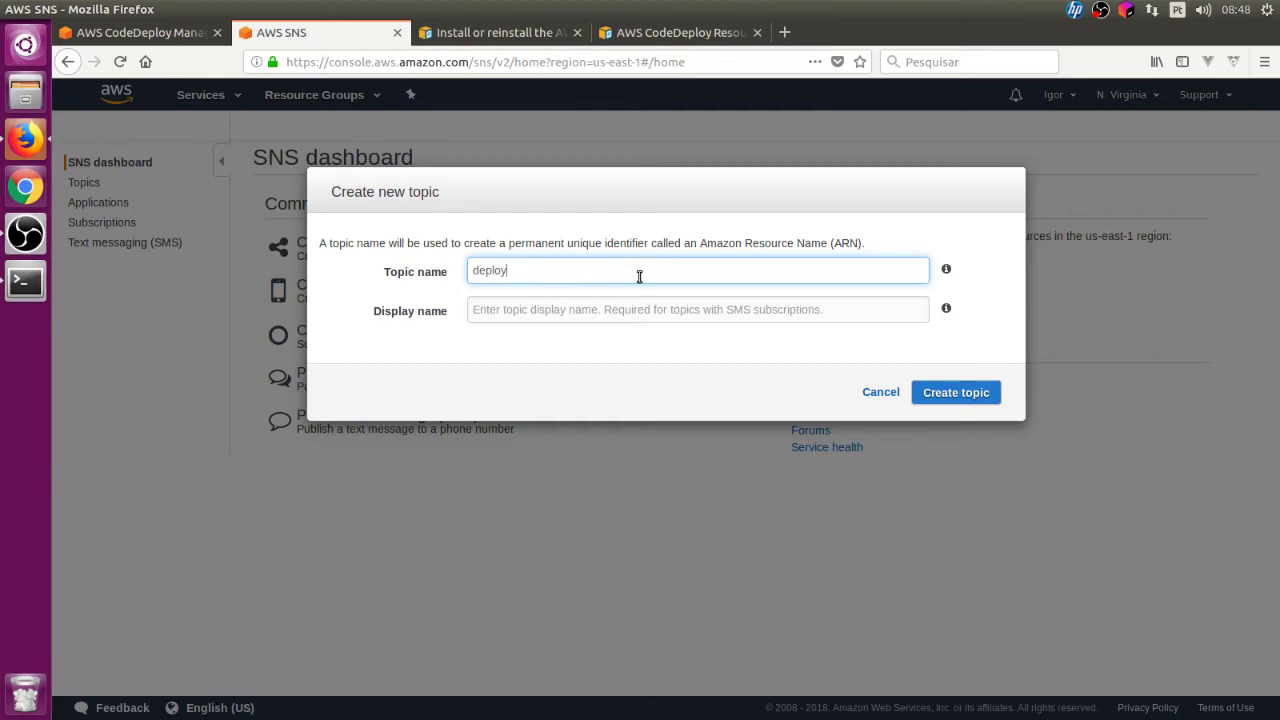
key("Tab")
type("d")
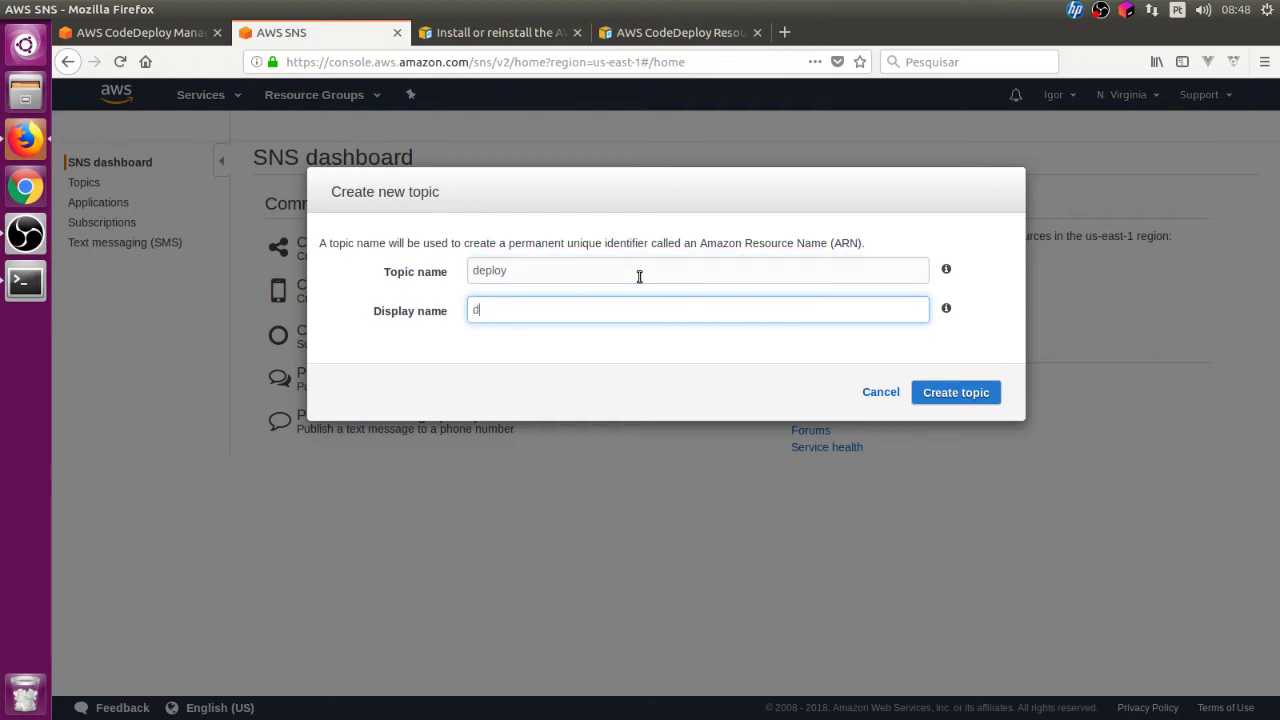
left_click(990, 393)
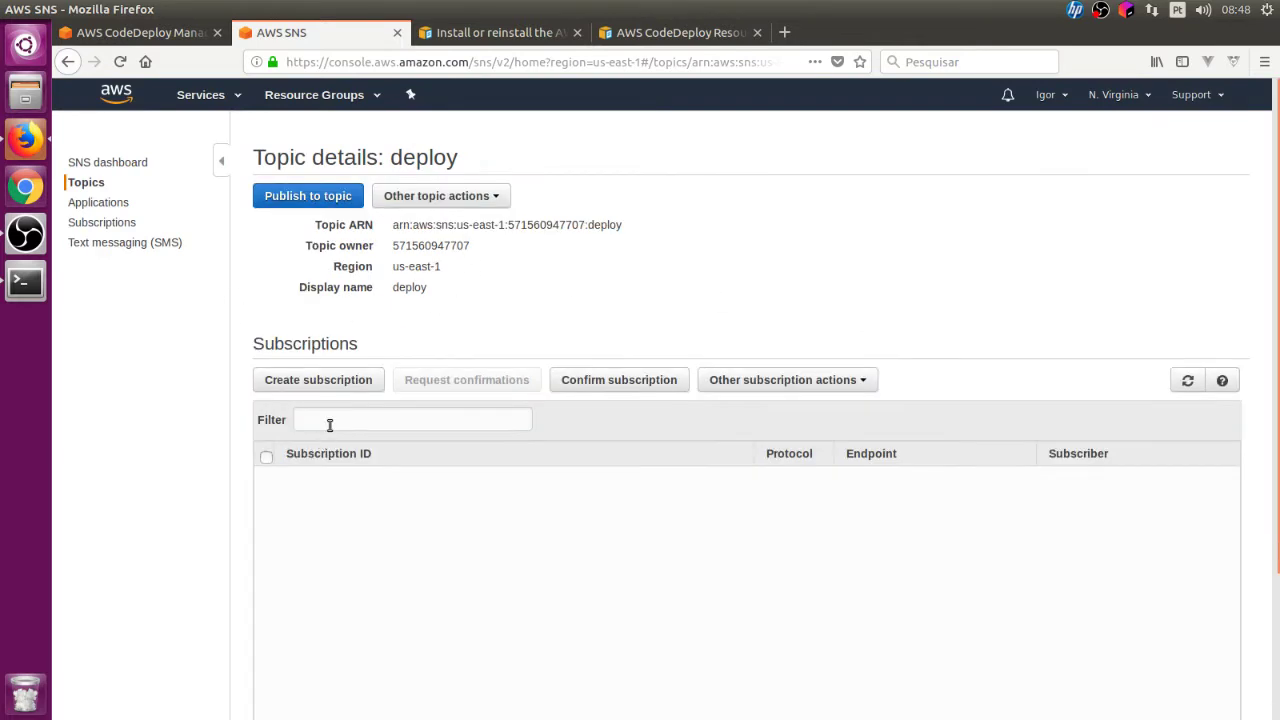
left_click(335, 385)
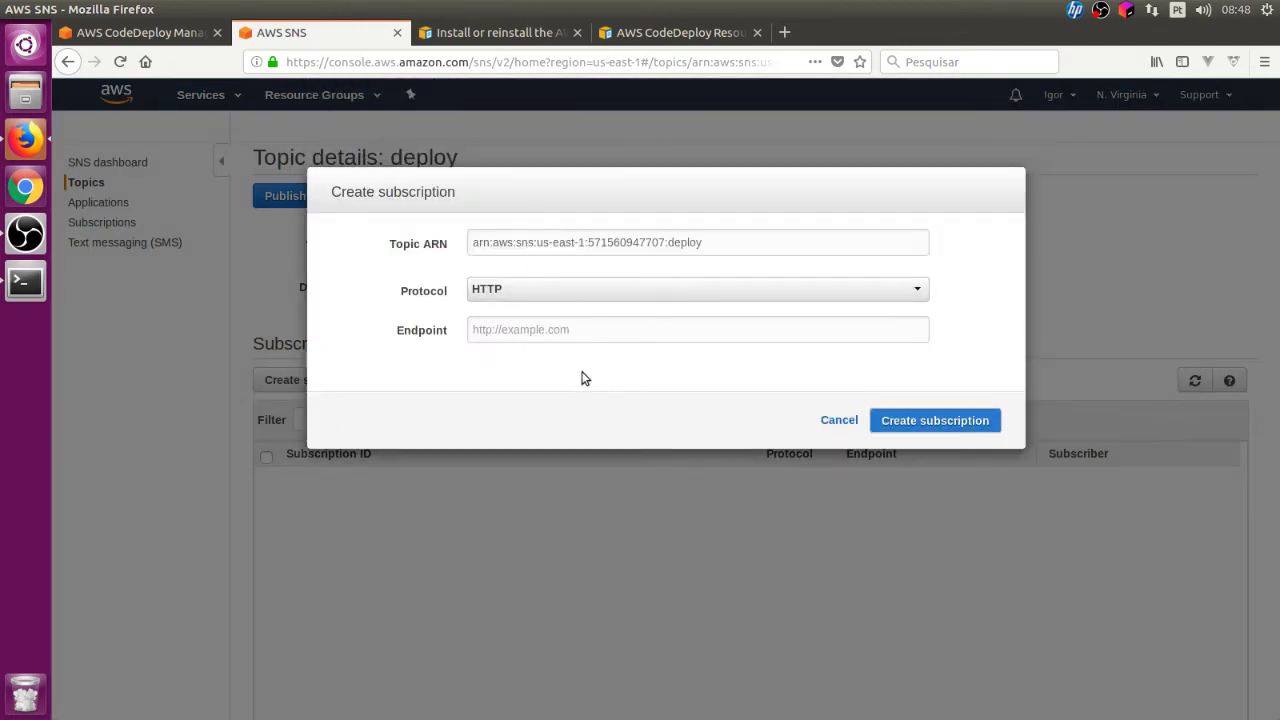
Step: Add an Email subscription to the deploy topic, entering your email address as endpoint
left_click(567, 300)
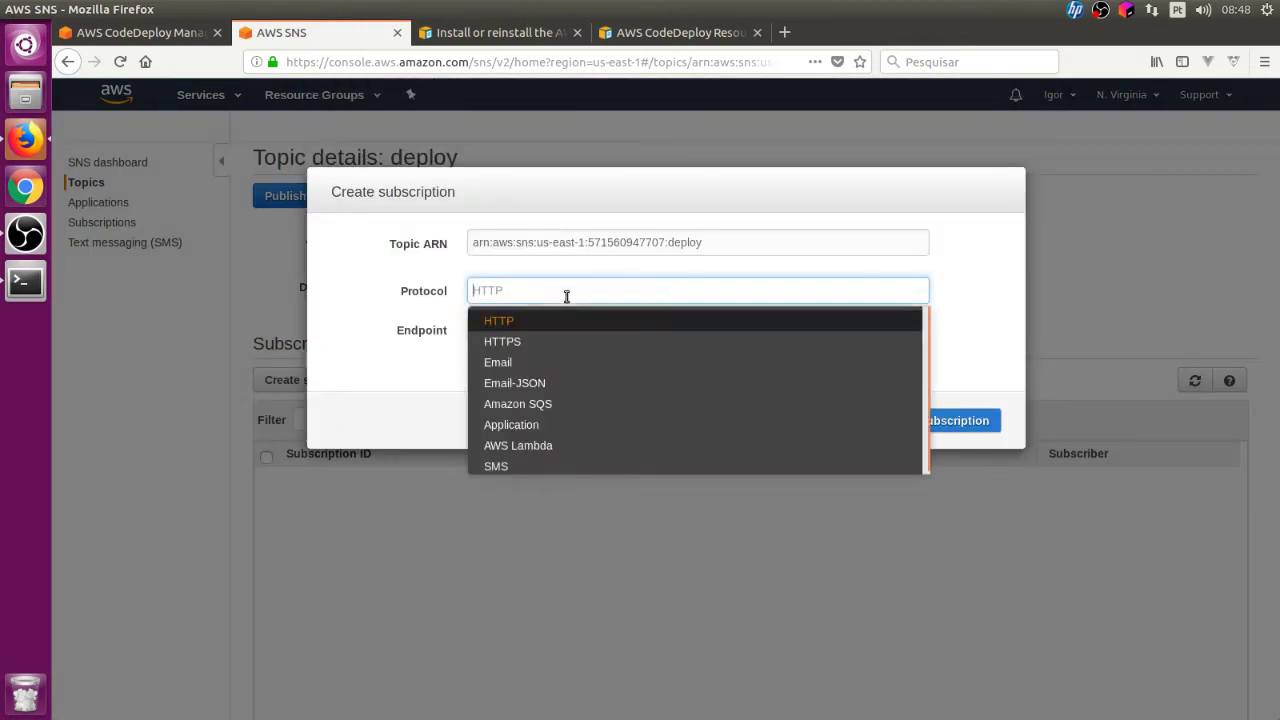
left_click(566, 365)
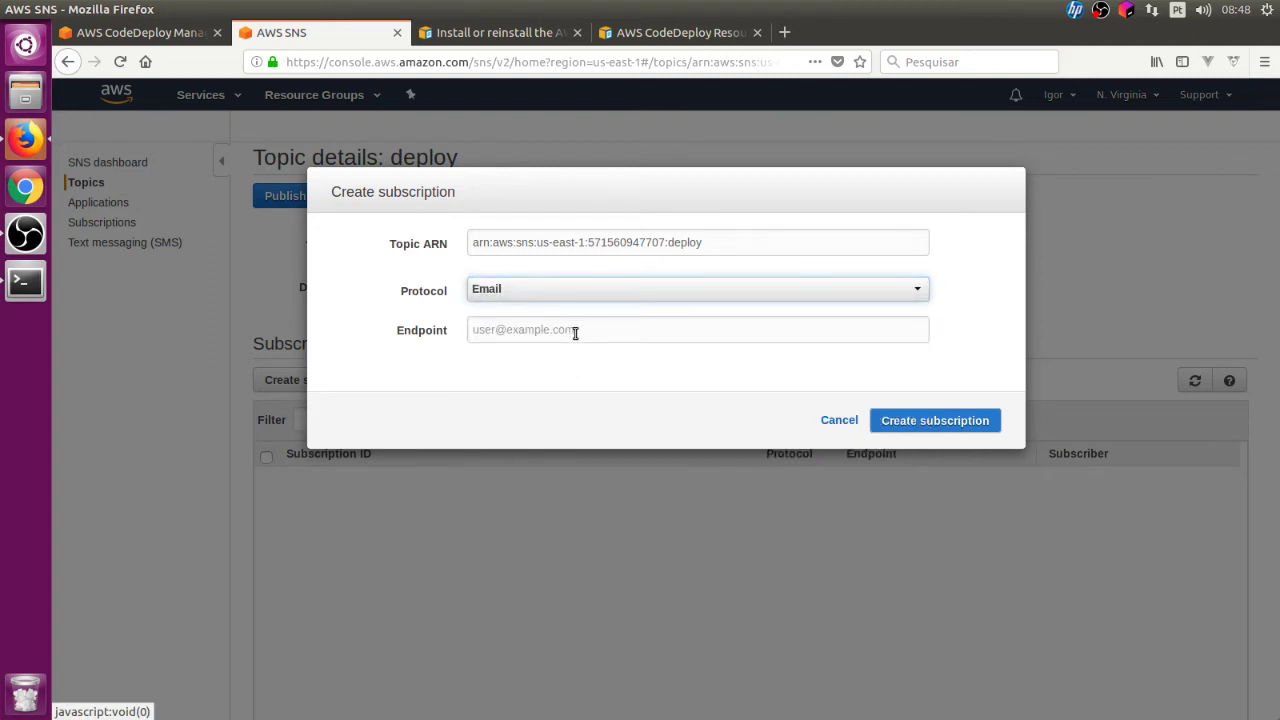
left_click(575, 333)
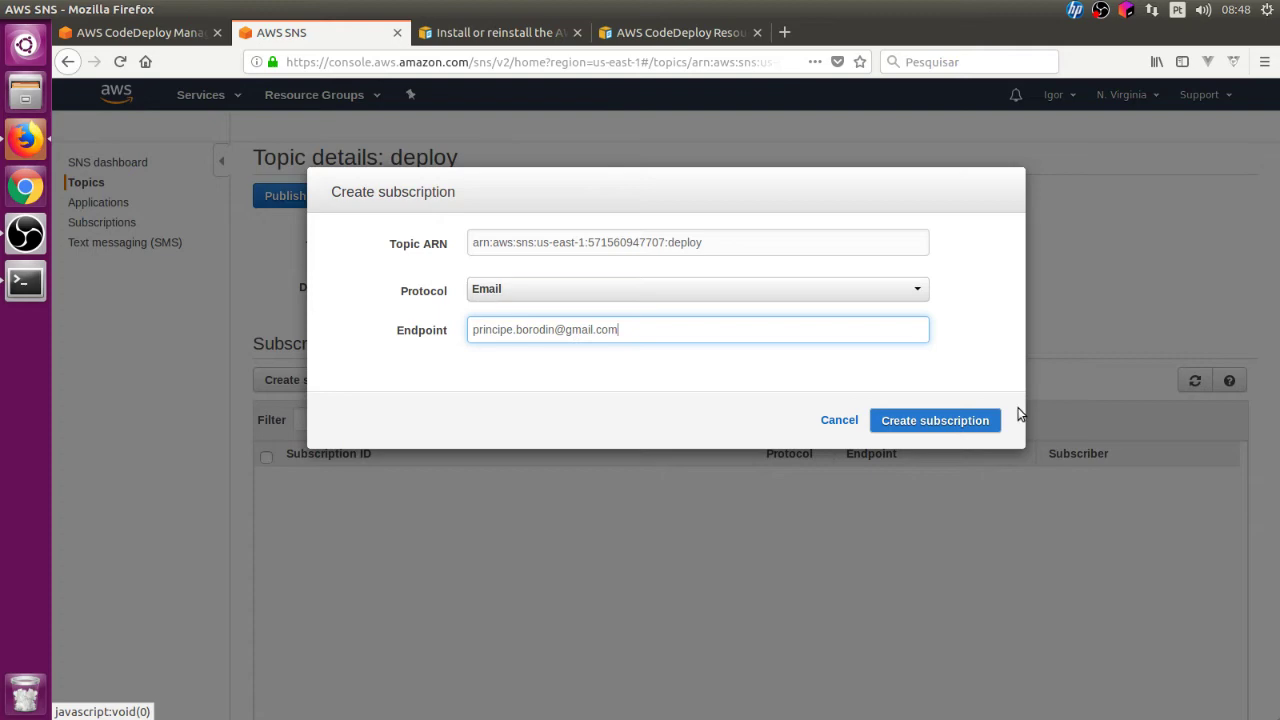
left_click(965, 422)
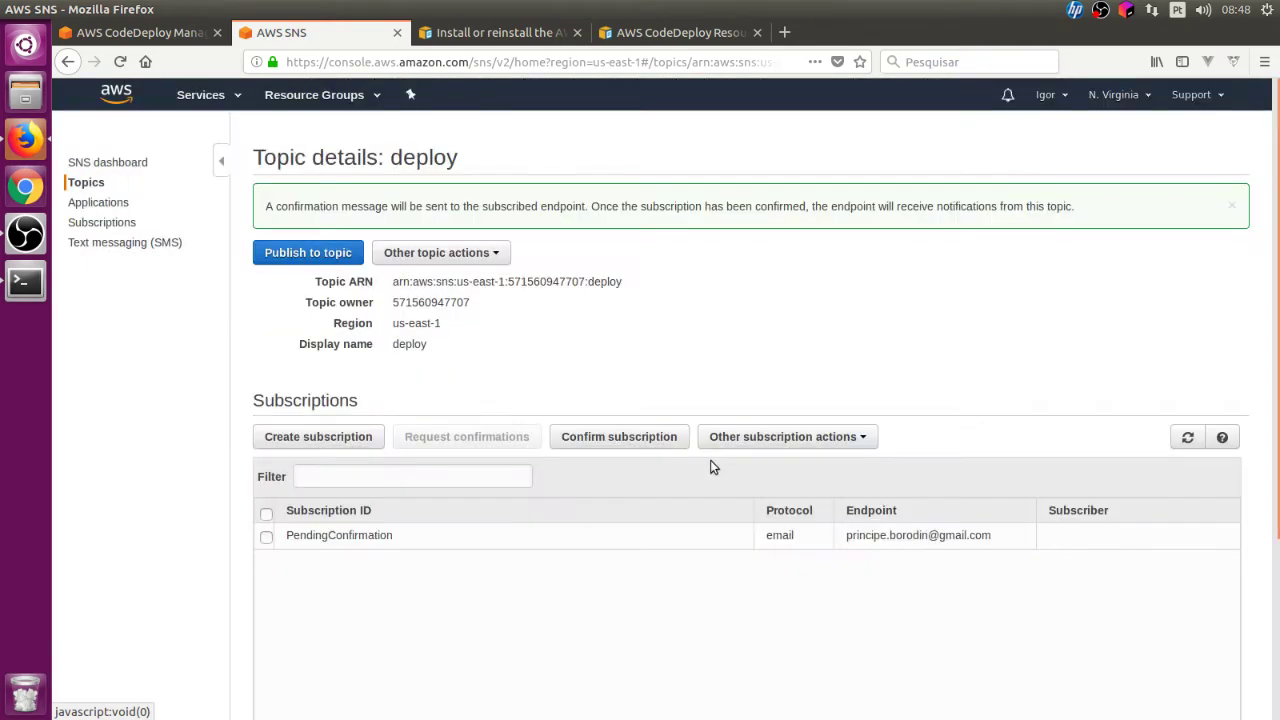
left_click(784, 32)
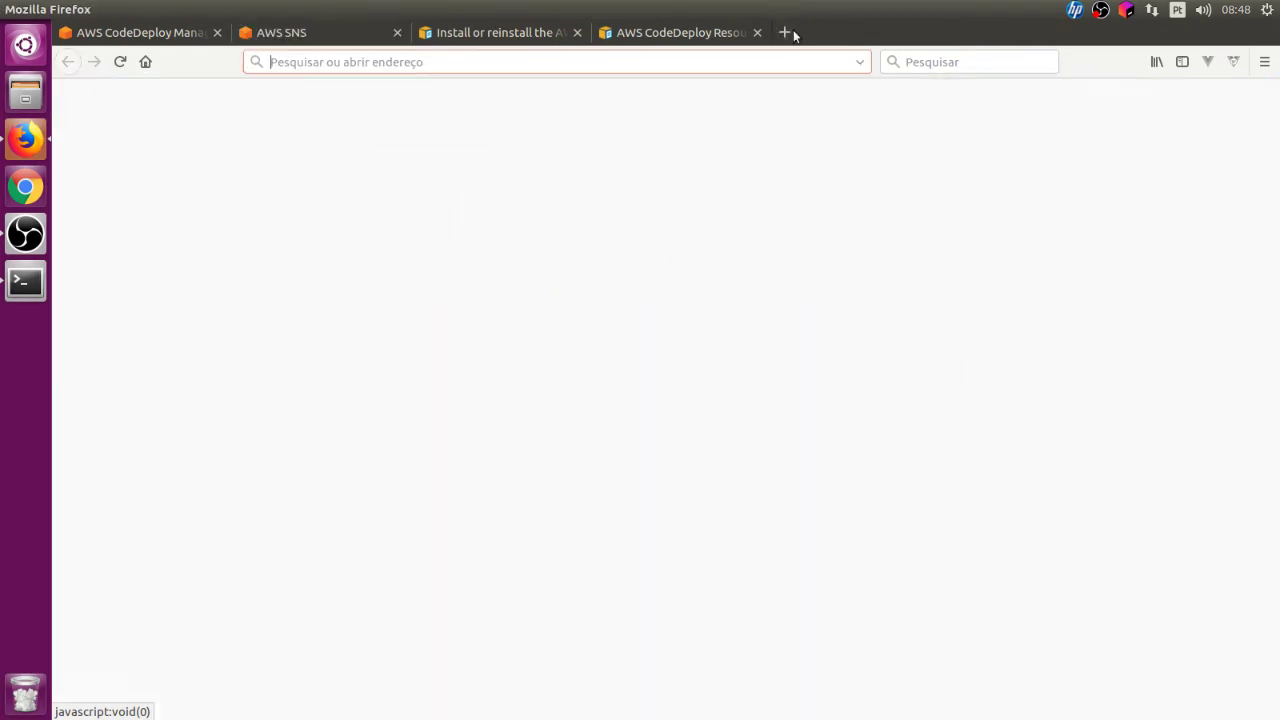
Step: Confirm the deploy subscription via the AWS confirmation email in Gmail, then close both tabs
type("gm")
key("Return")
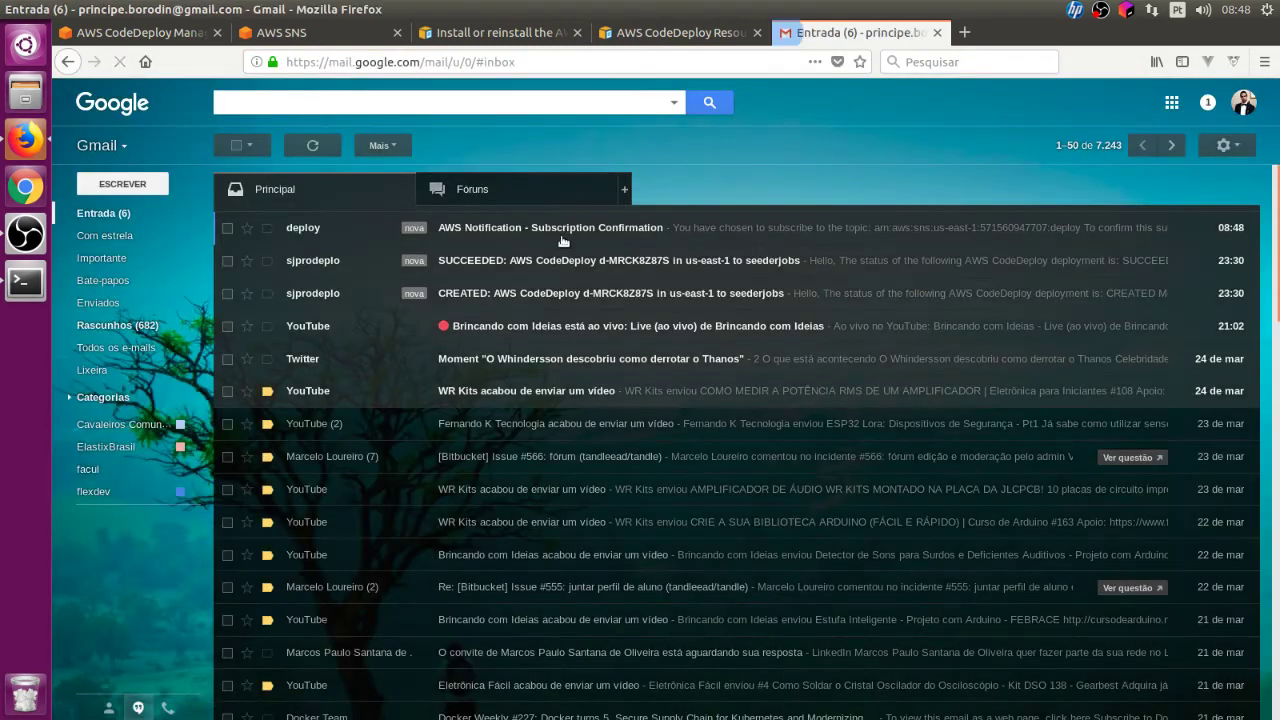
left_click(548, 227)
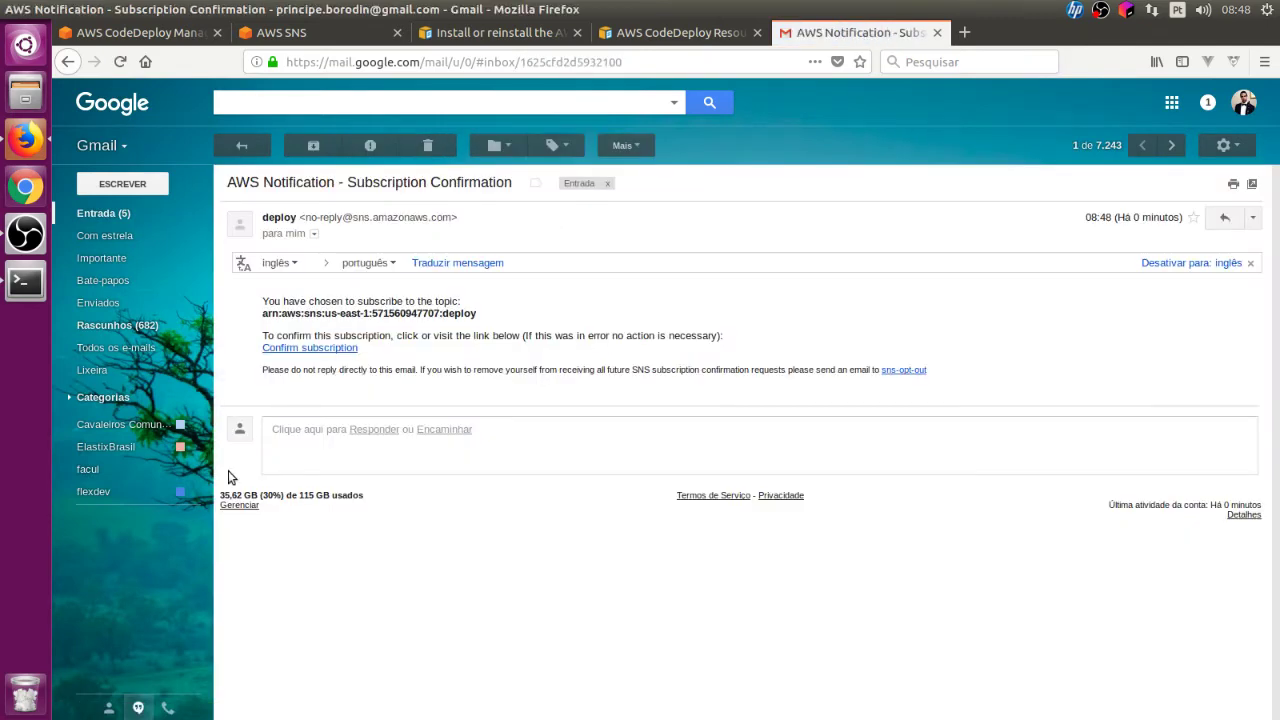
left_click(322, 349)
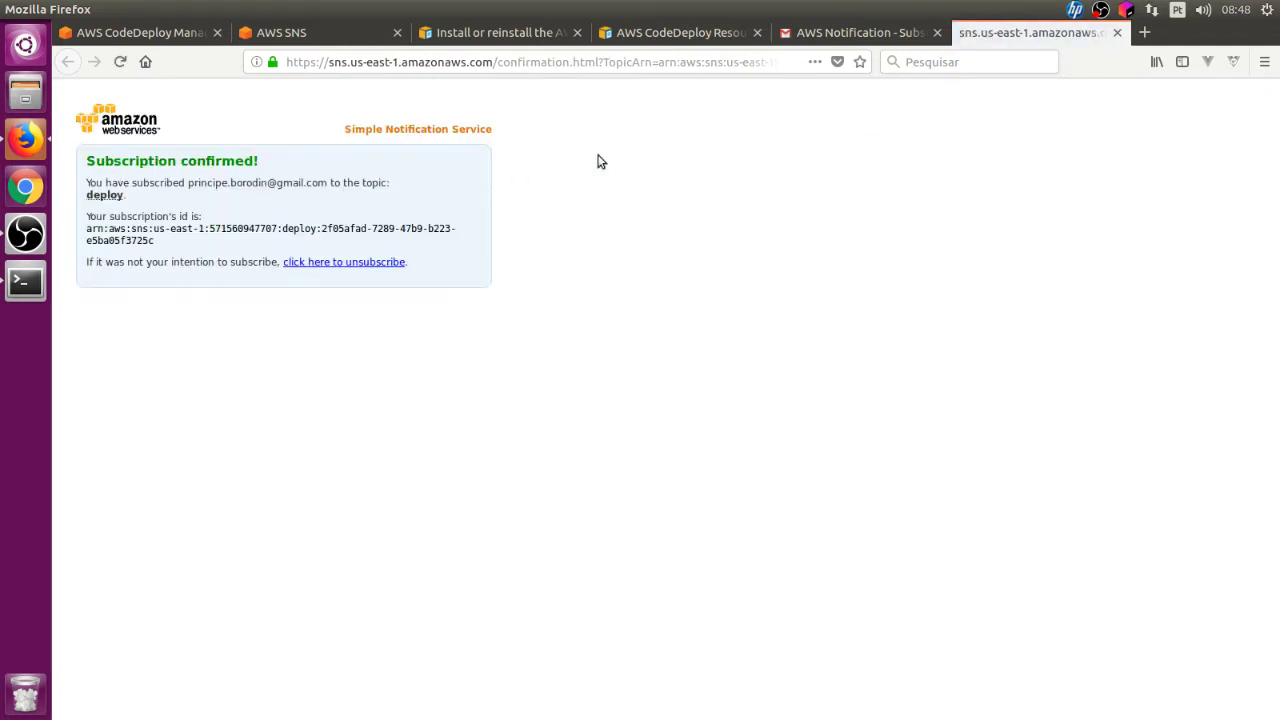
left_click(937, 33)
left_click(937, 33)
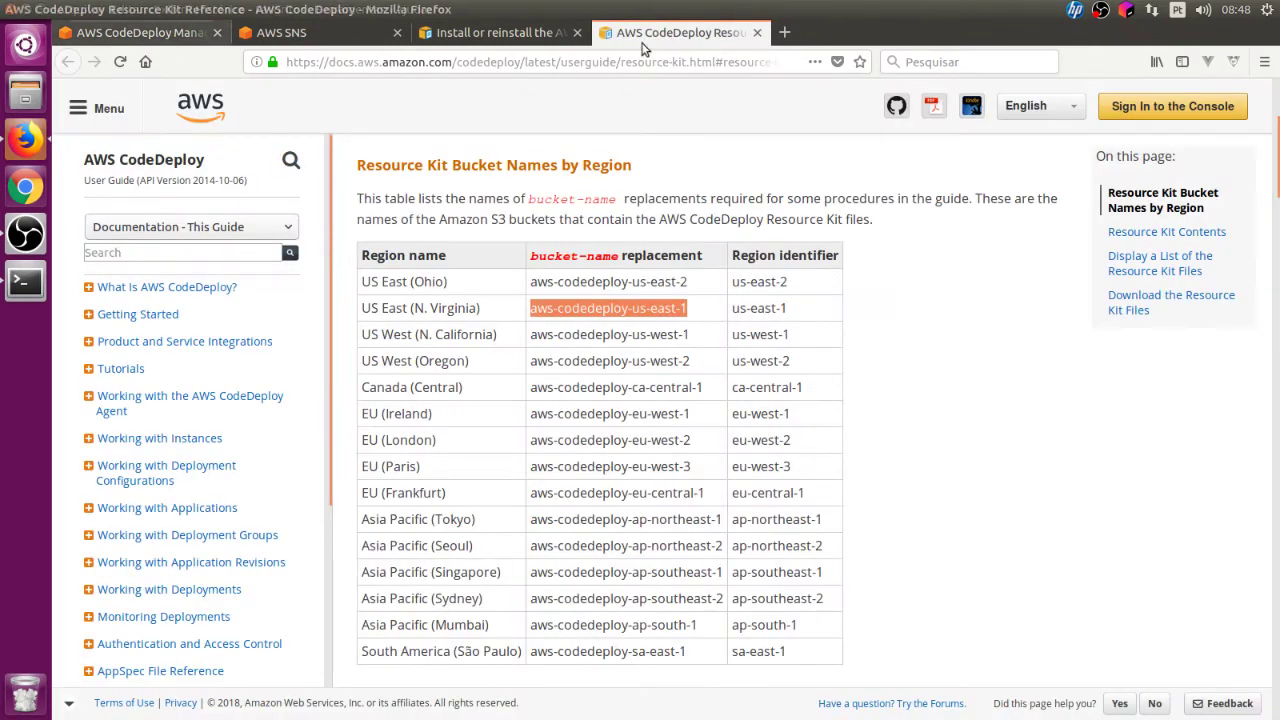
Step: Close the two documentation tabs and refresh Subscriptions to verify the deploy confirmation
left_click(757, 33)
left_click(577, 33)
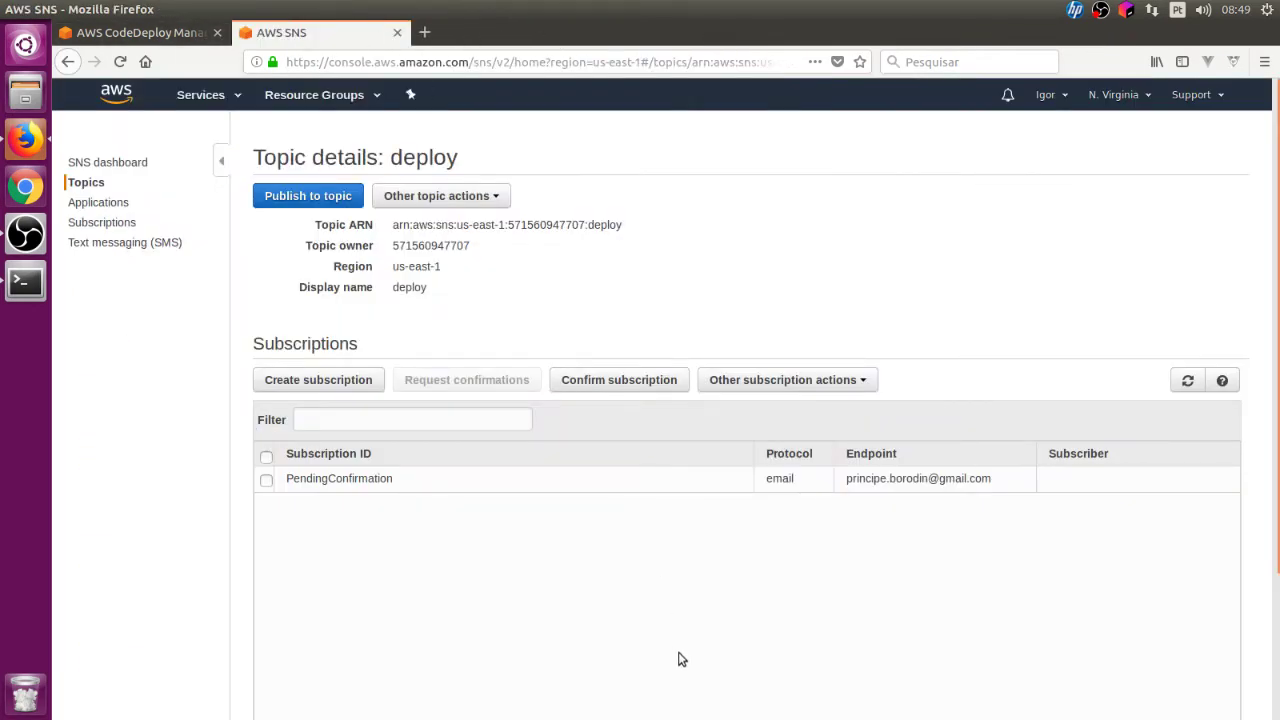
left_click(1187, 381)
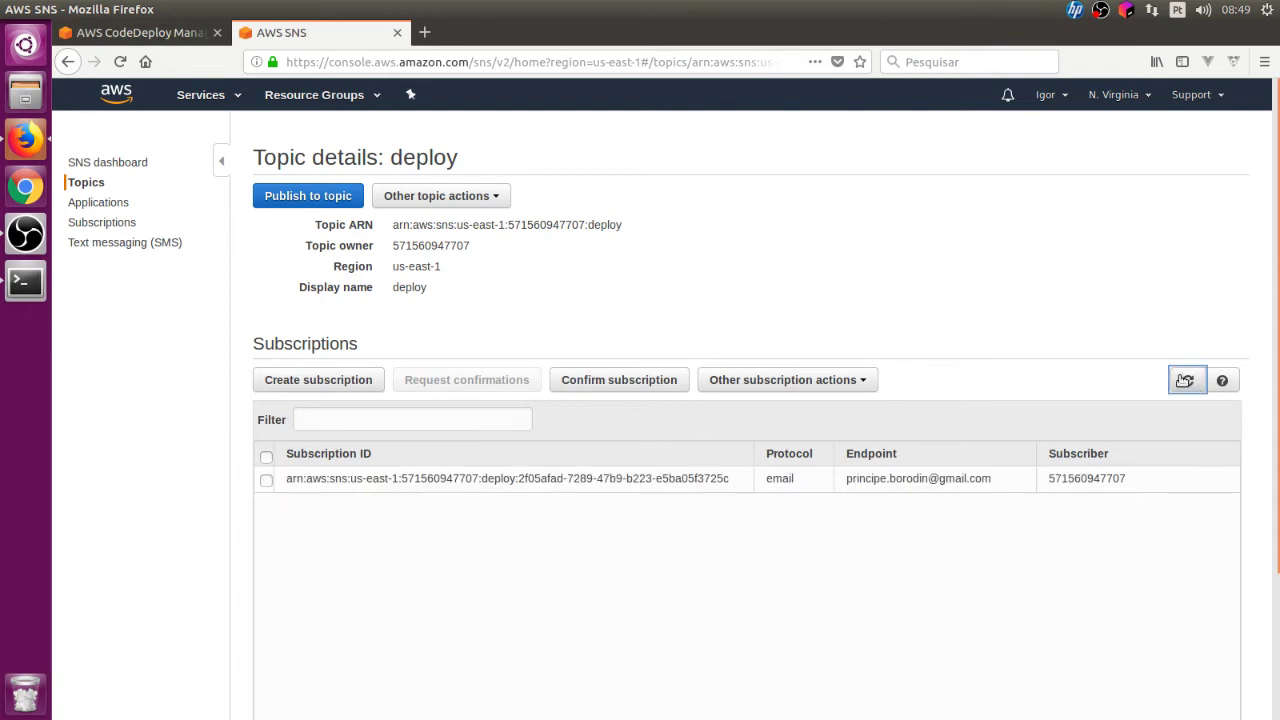
left_click(172, 38)
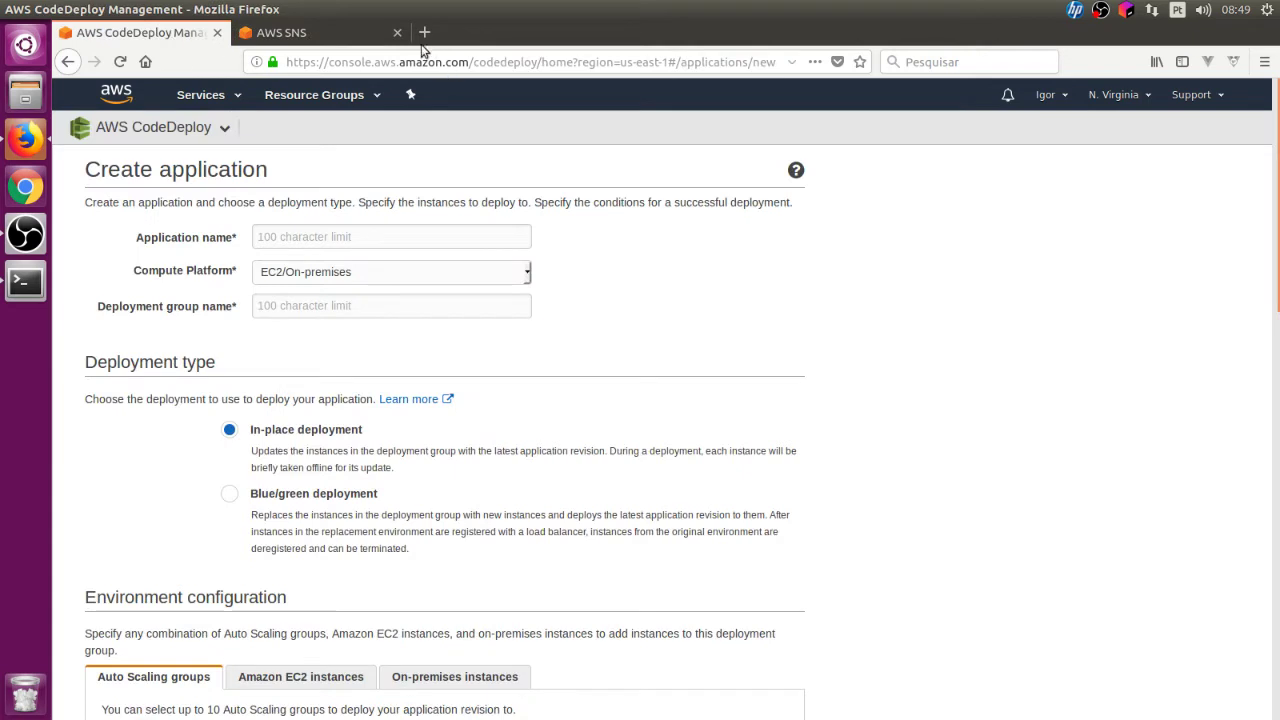
Step: Enter 'webapp' as both the application name and deployment group name, keeping EC2/On-premises
left_click(392, 231)
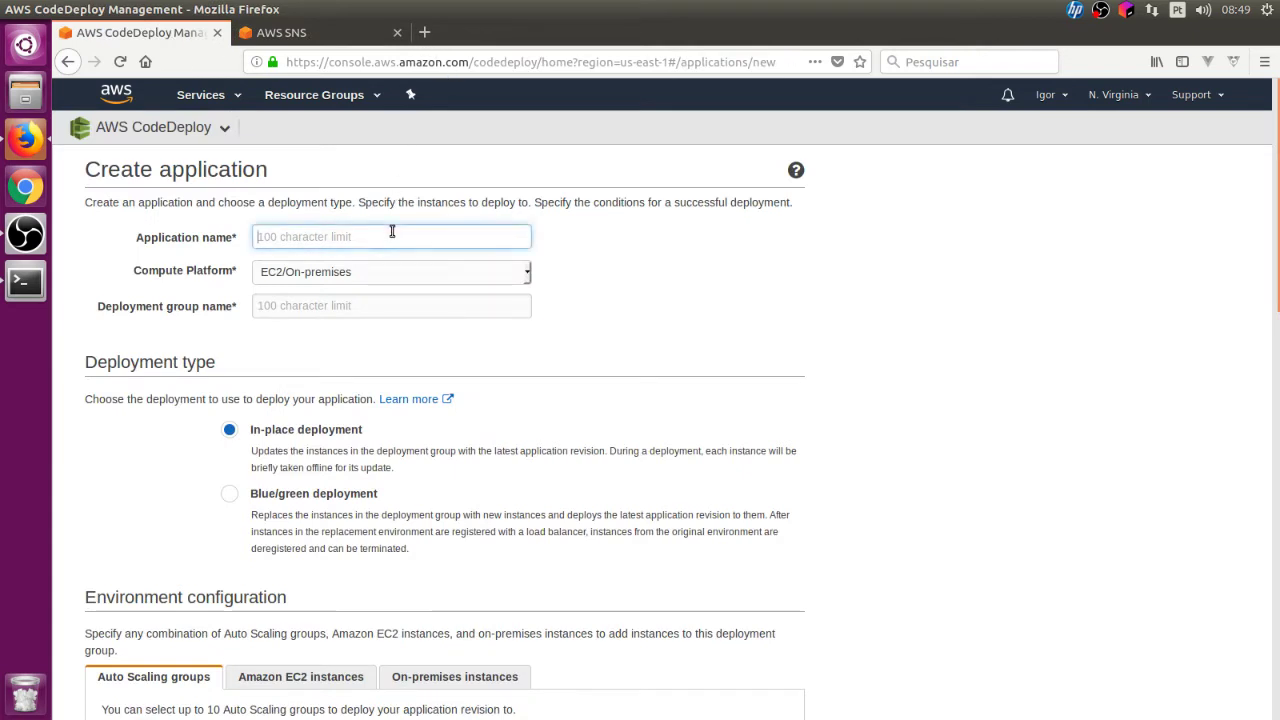
type("webapp")
left_click(386, 305)
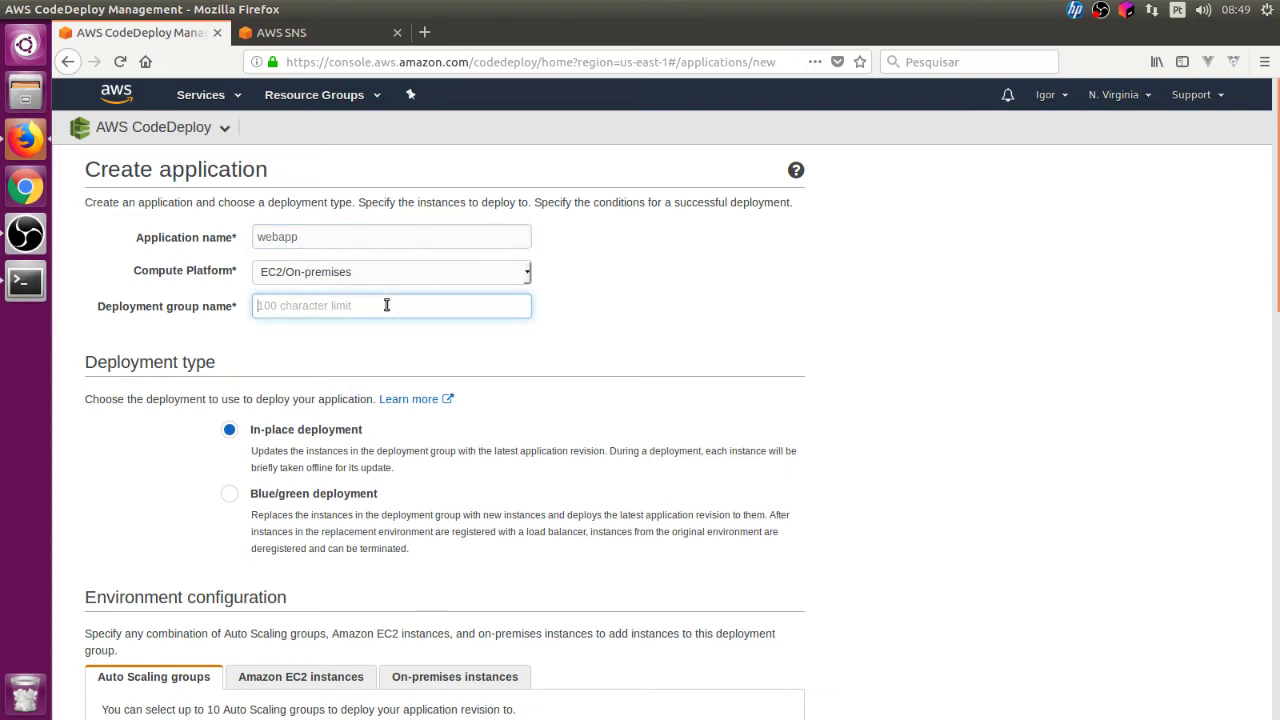
type("webapp")
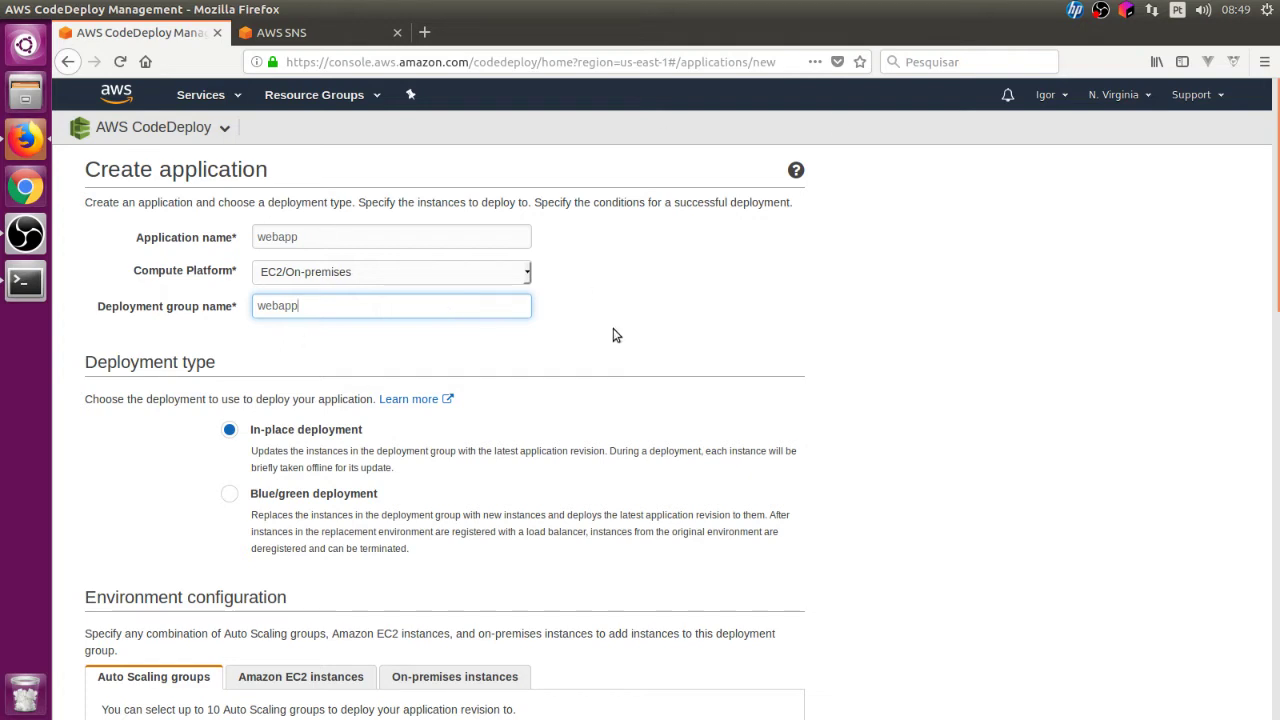
left_click(316, 240)
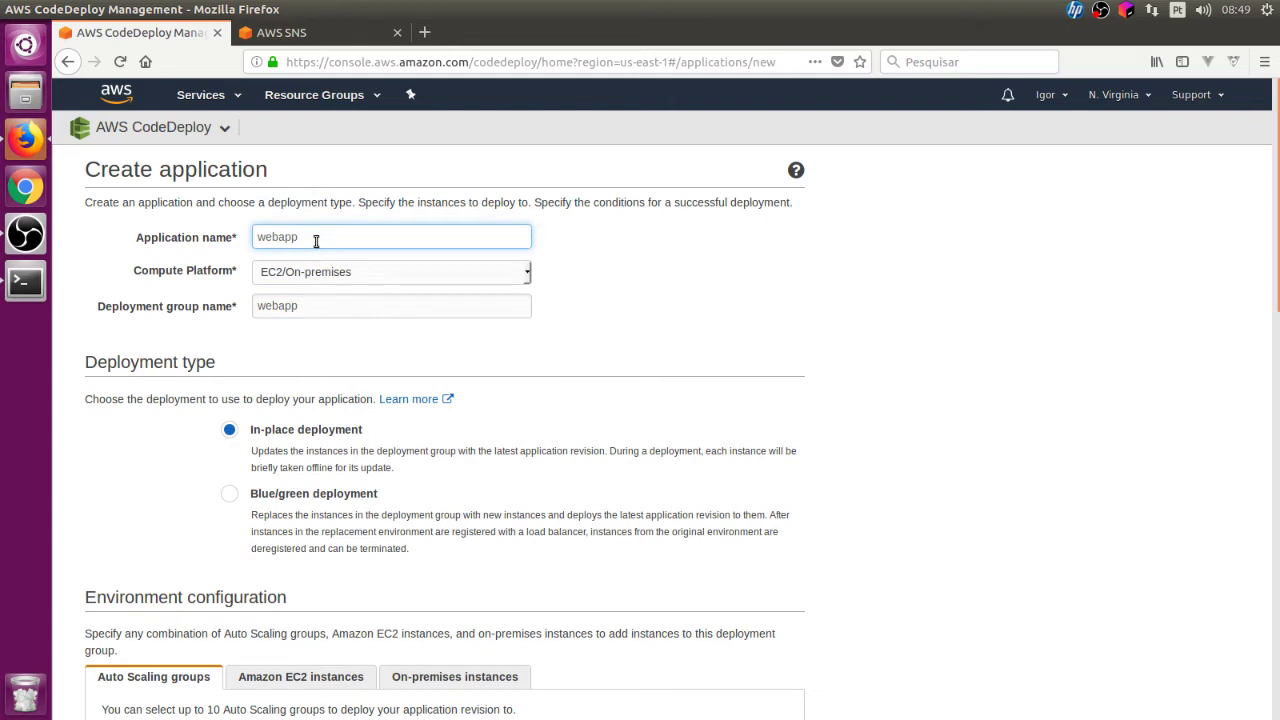
left_click_drag(323, 300, 262, 300)
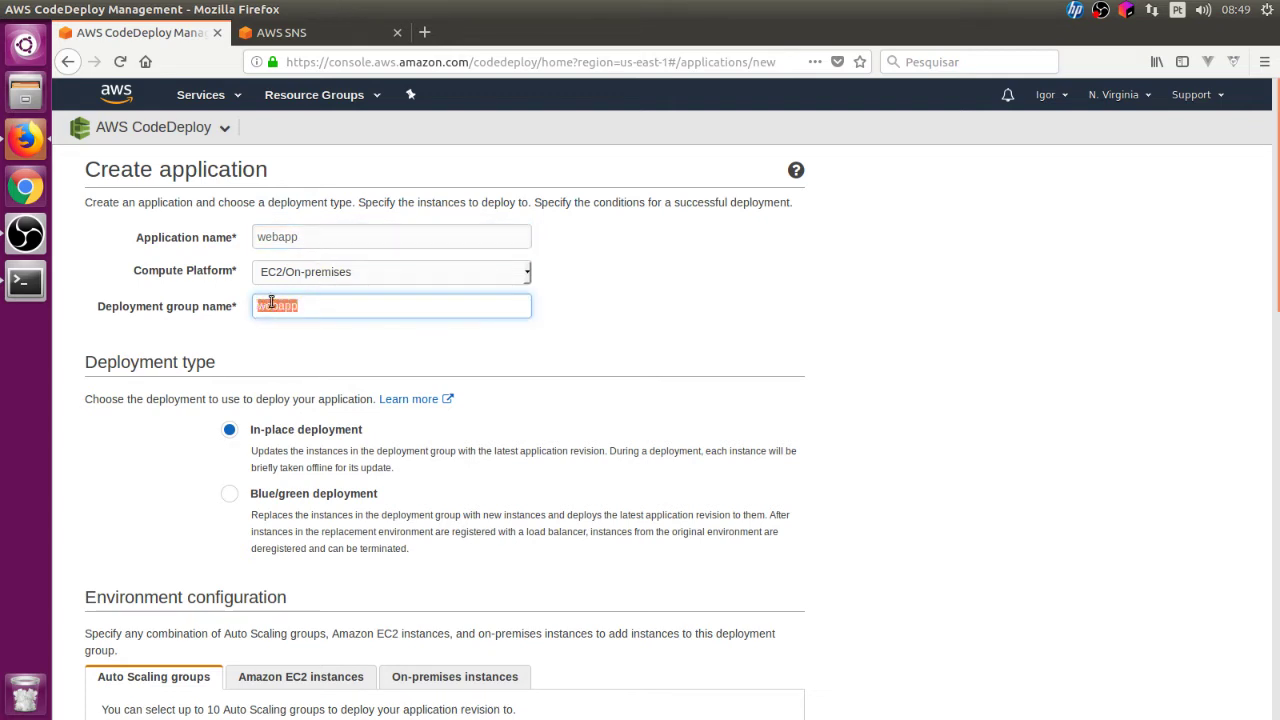
scroll(869, 366, "down", 5)
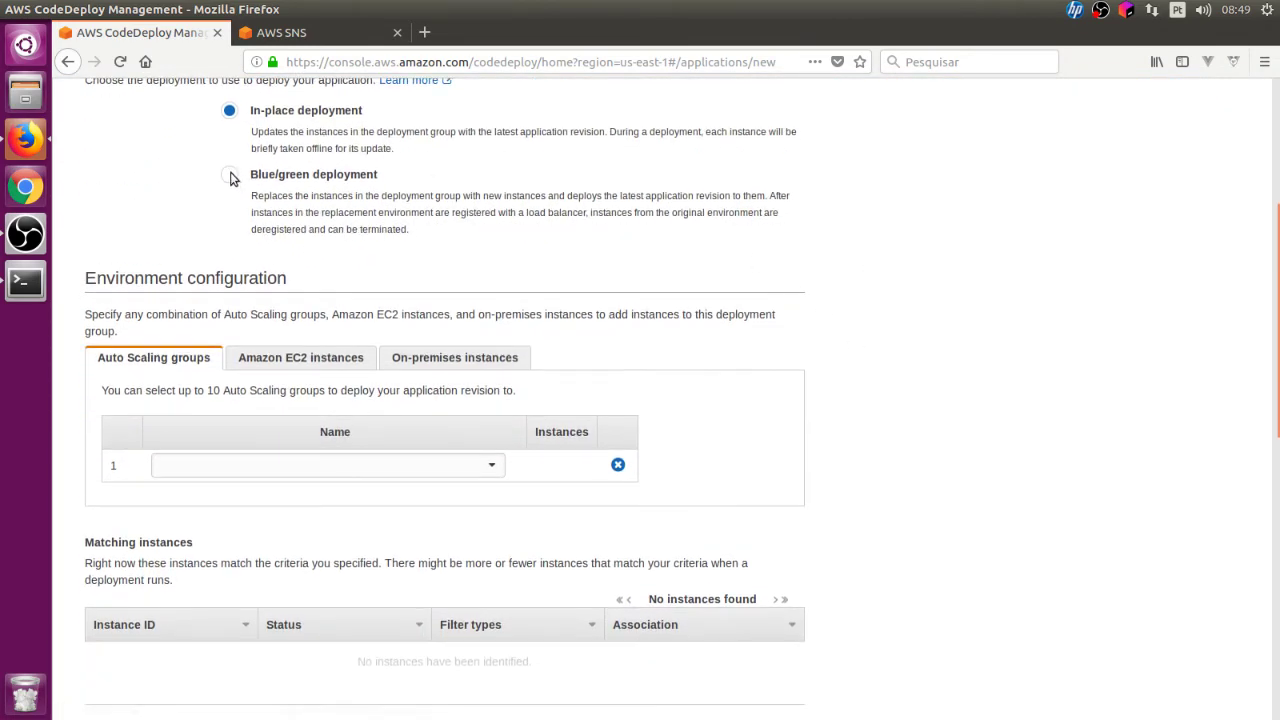
scroll(400, 300, "down", 5)
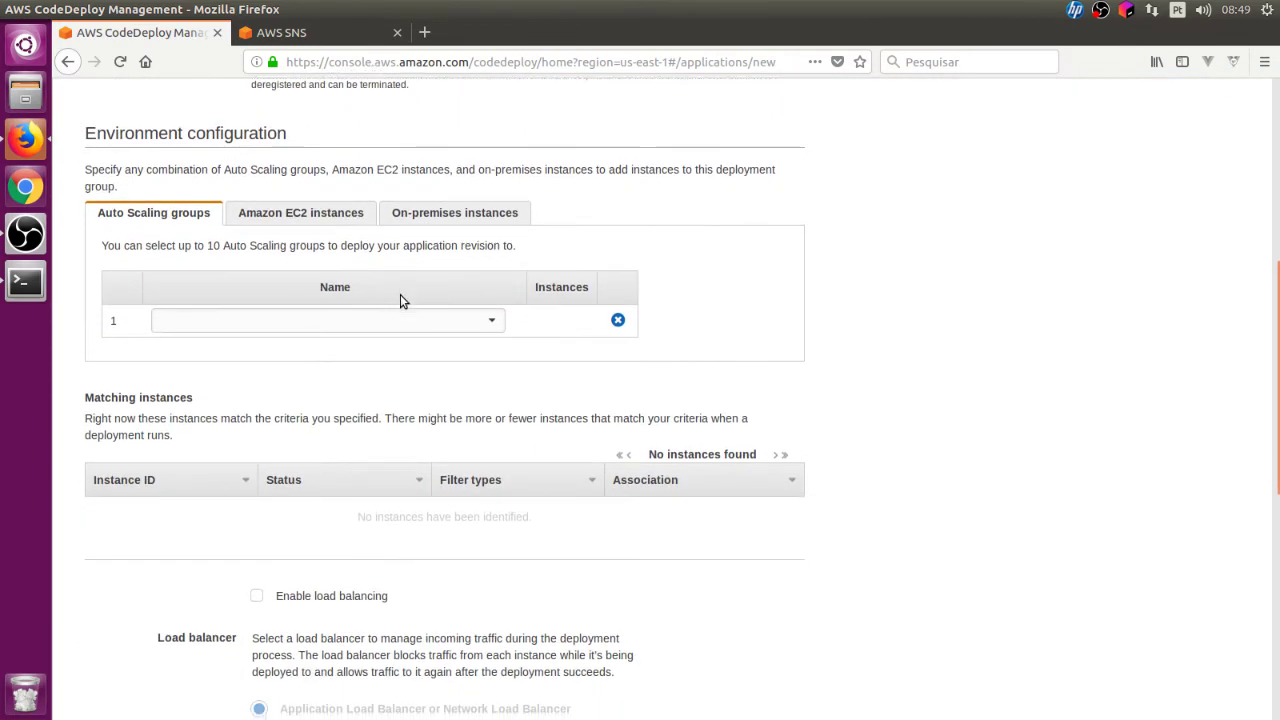
scroll(401, 295, "up", 3)
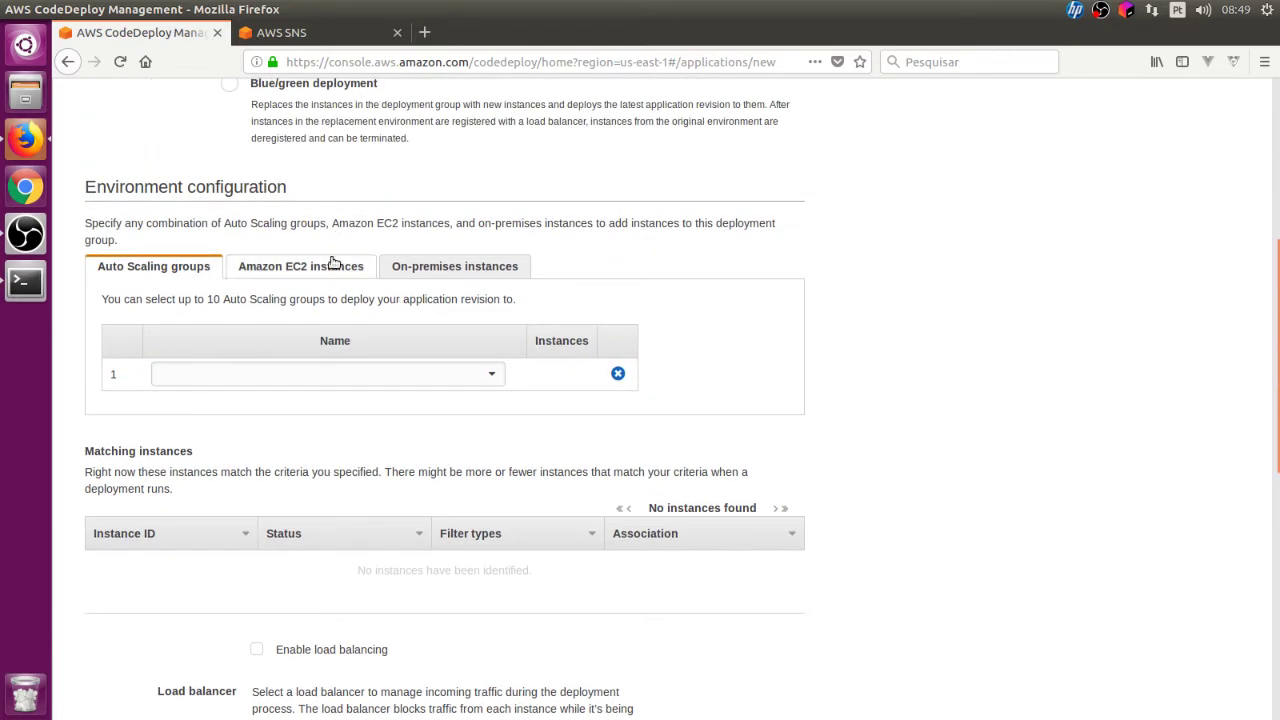
Step: Target Amazon EC2 instances by the tag key name with value webapp
left_click(334, 272)
left_click(265, 424)
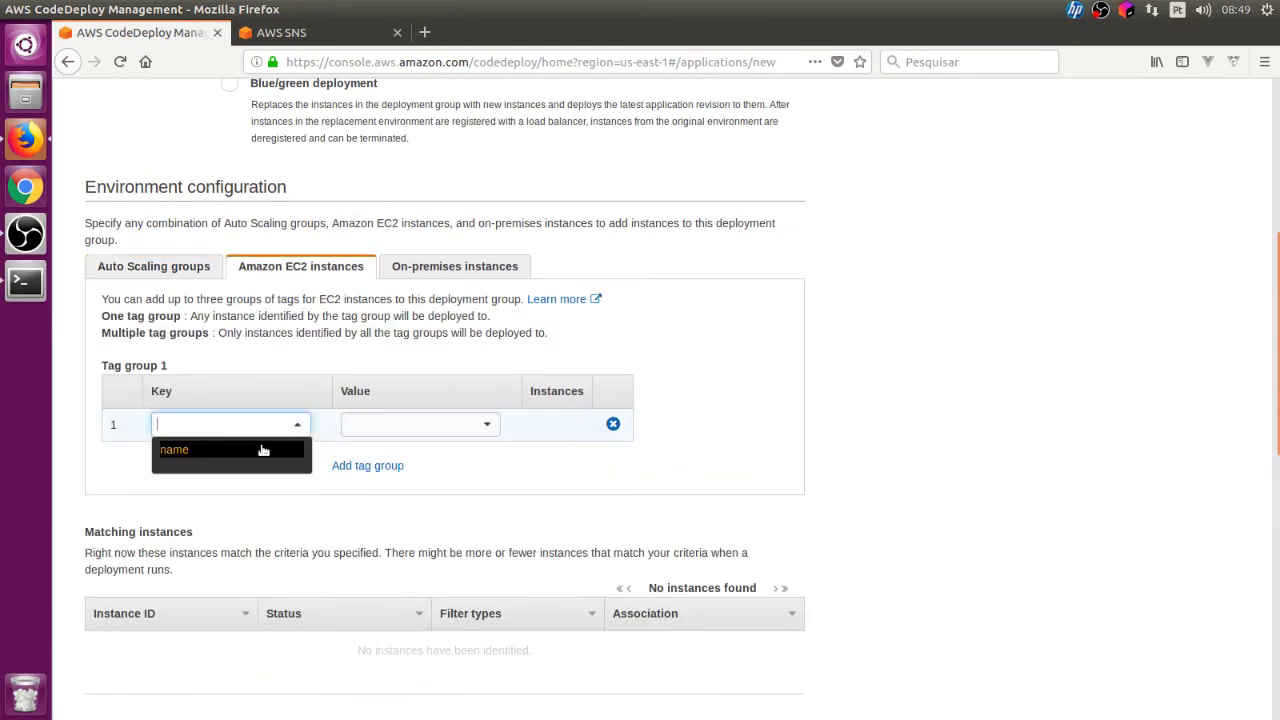
key("Return")
left_click(426, 424)
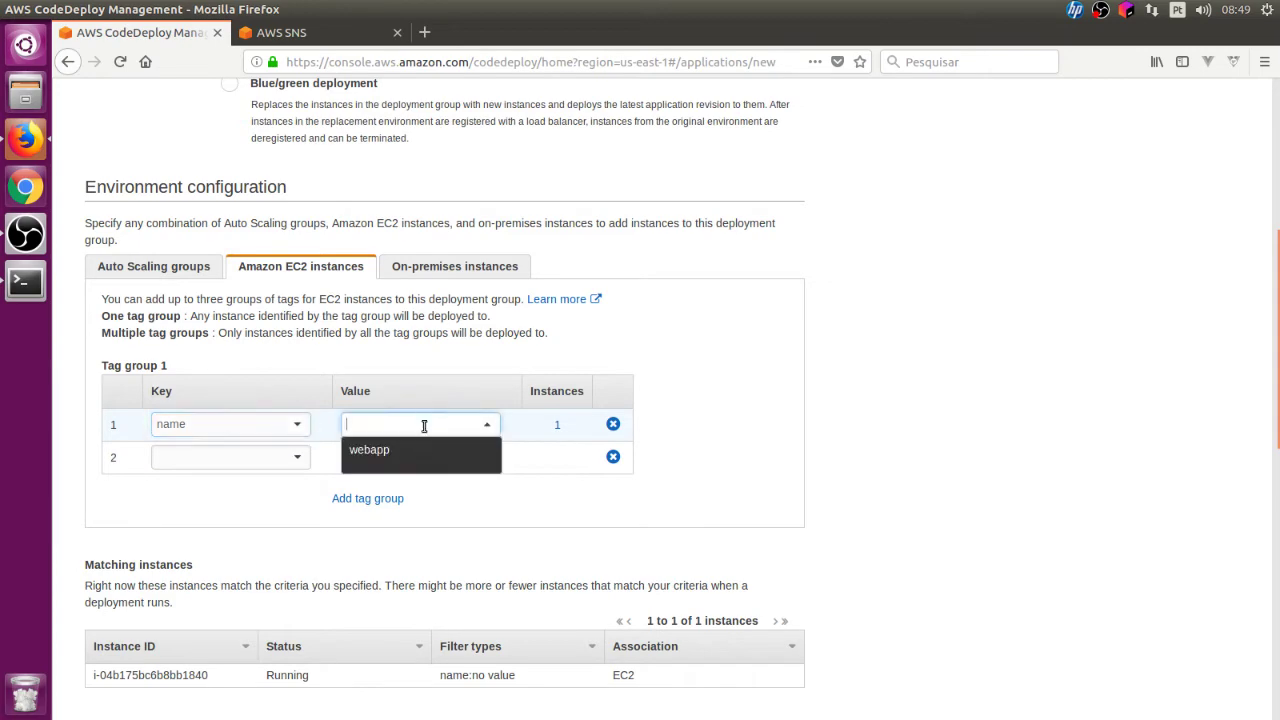
left_click(424, 451)
scroll(834, 320, "down", 10)
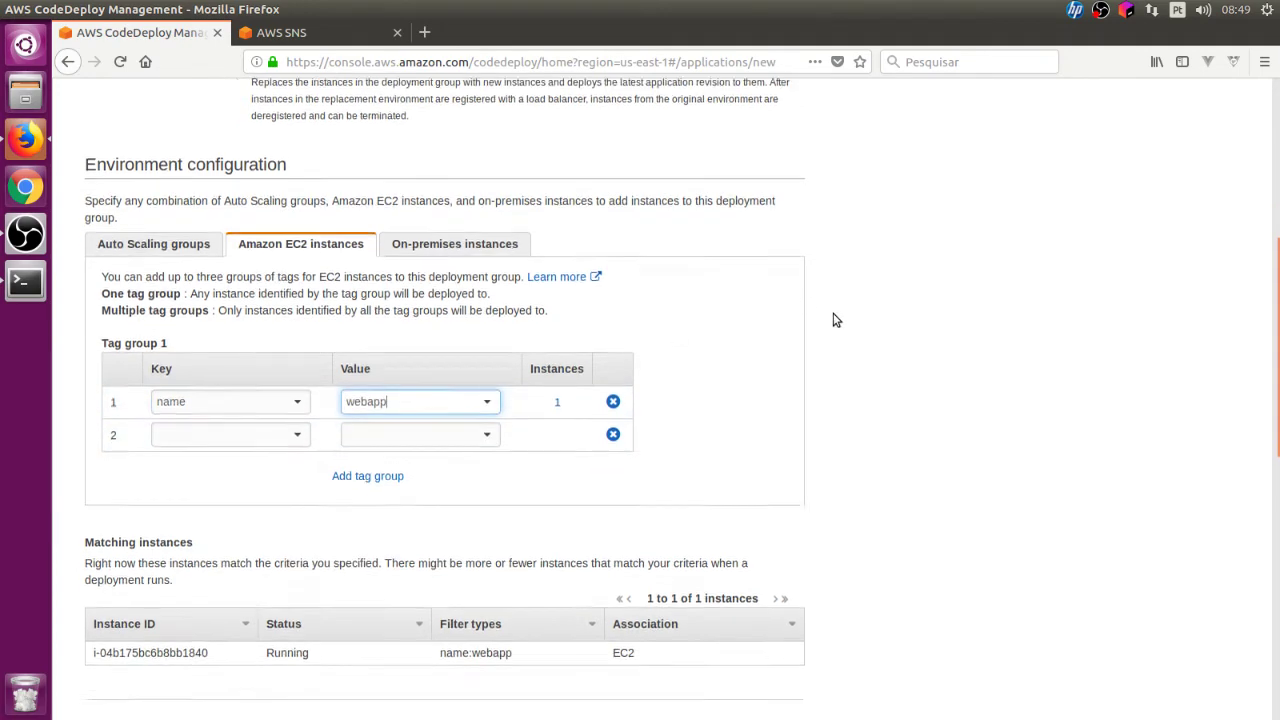
scroll(837, 320, "down", 1)
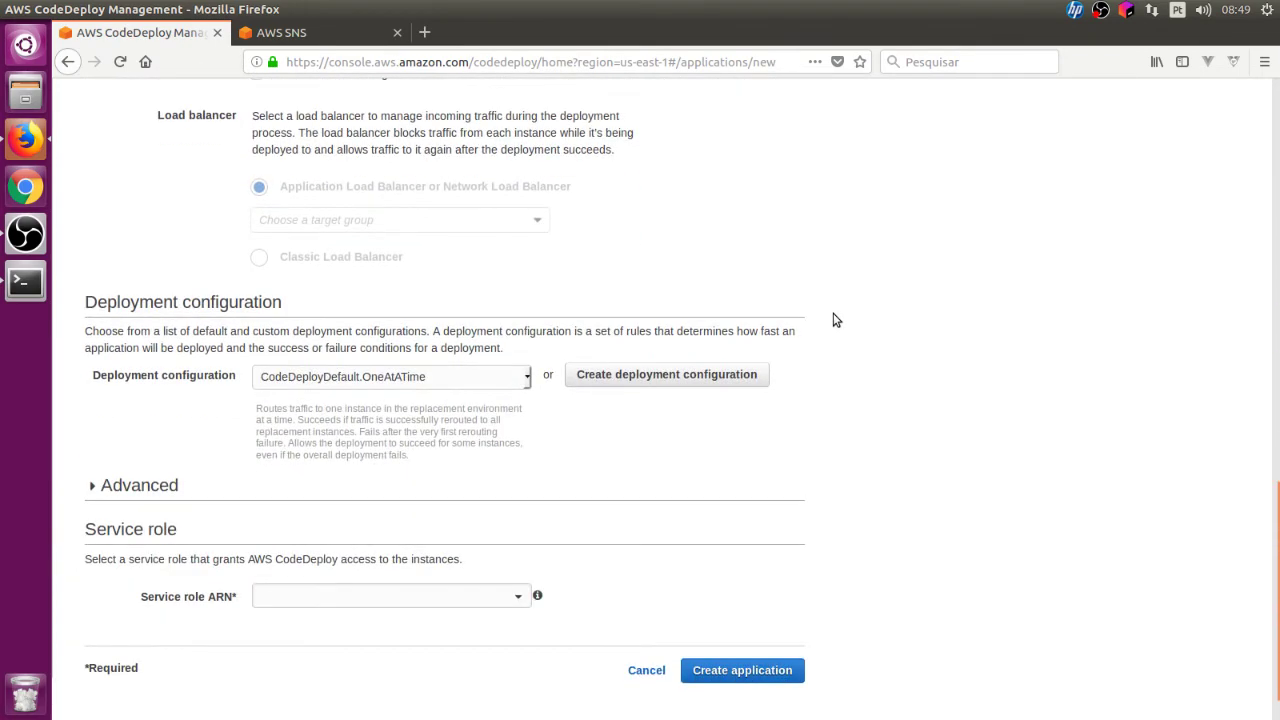
scroll(836, 320, "down", 1)
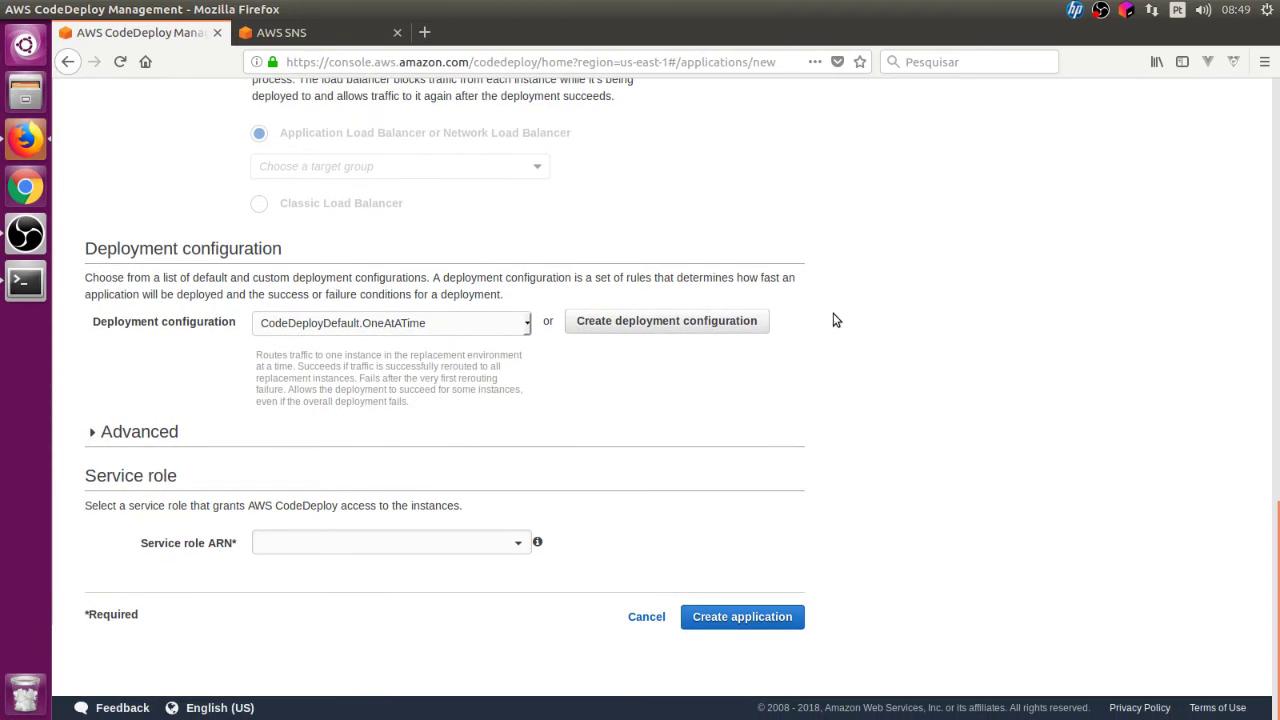
Step: Set the deployment configuration to CodeDeployDefault.AllAtOnce
left_click(372, 330)
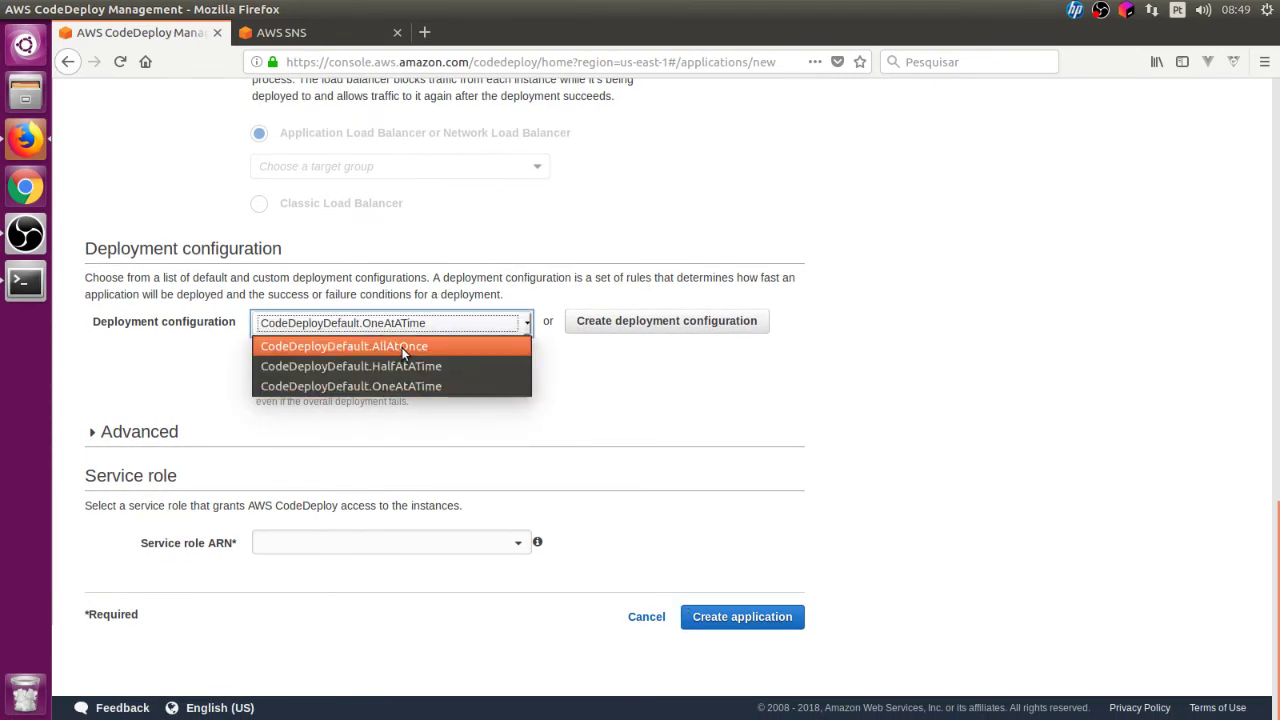
left_click(401, 348)
scroll(894, 323, "up", 10)
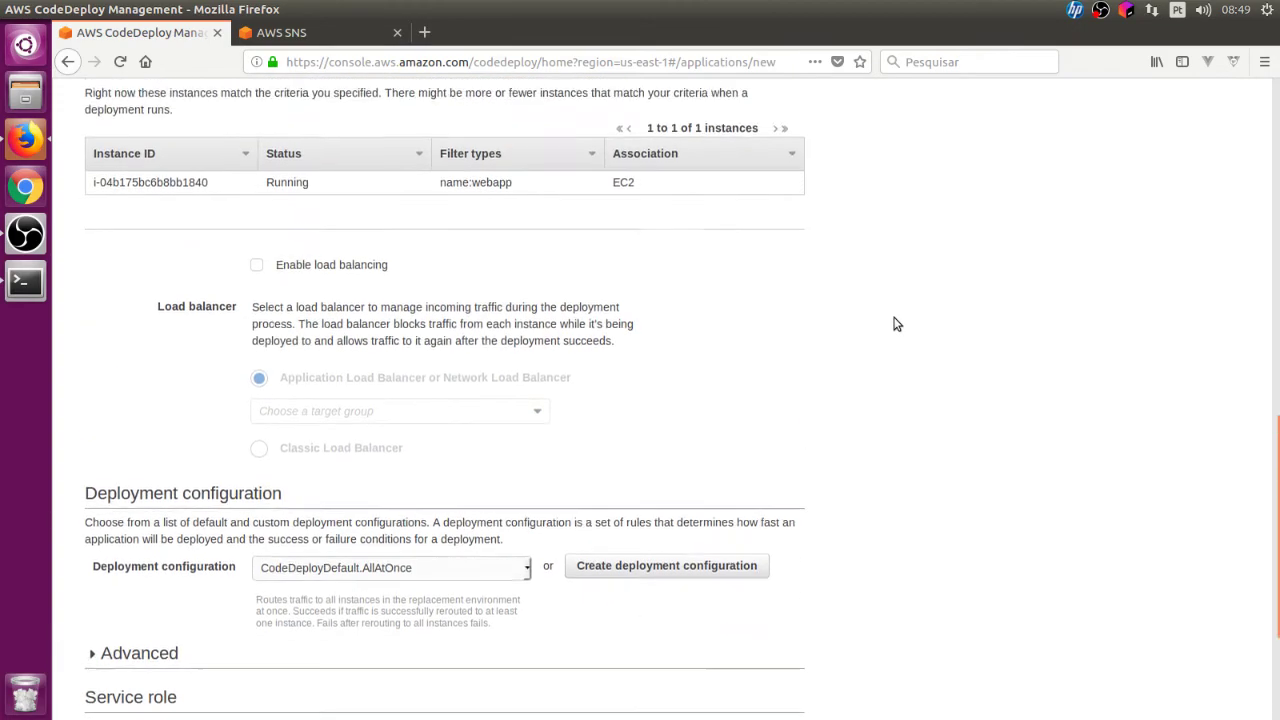
scroll(894, 323, "up", 4)
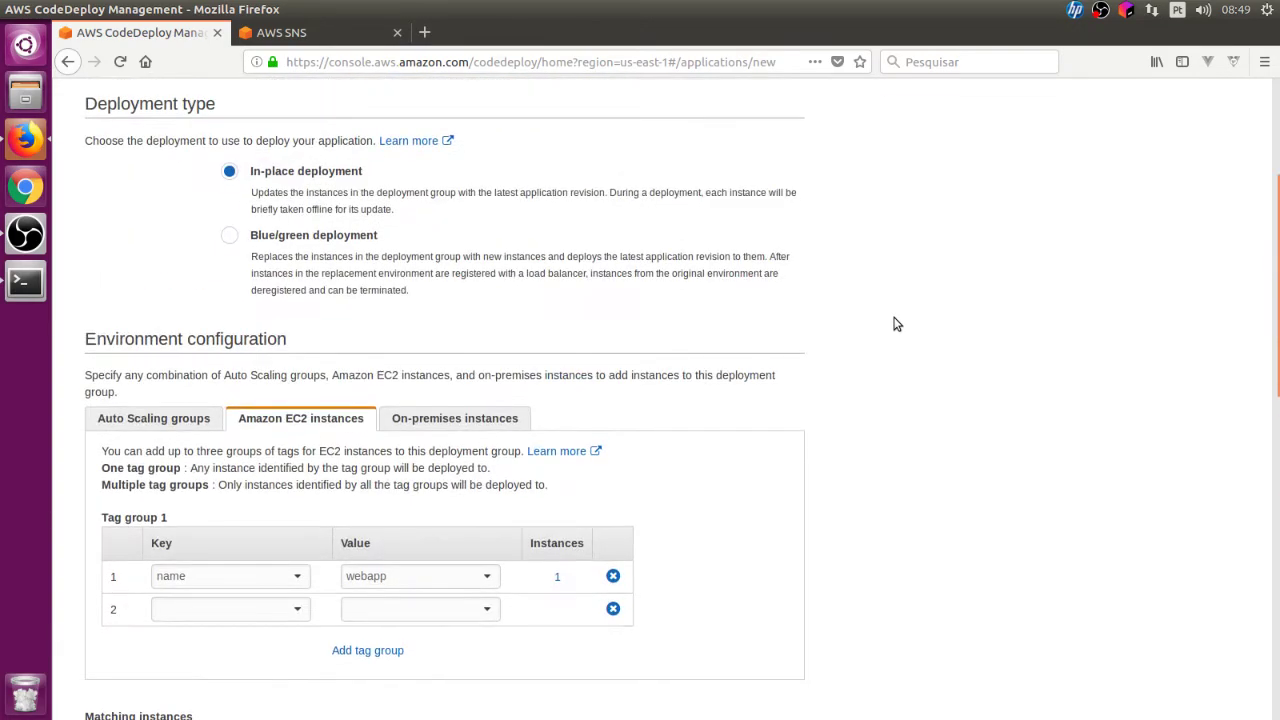
scroll(896, 323, "down", 10)
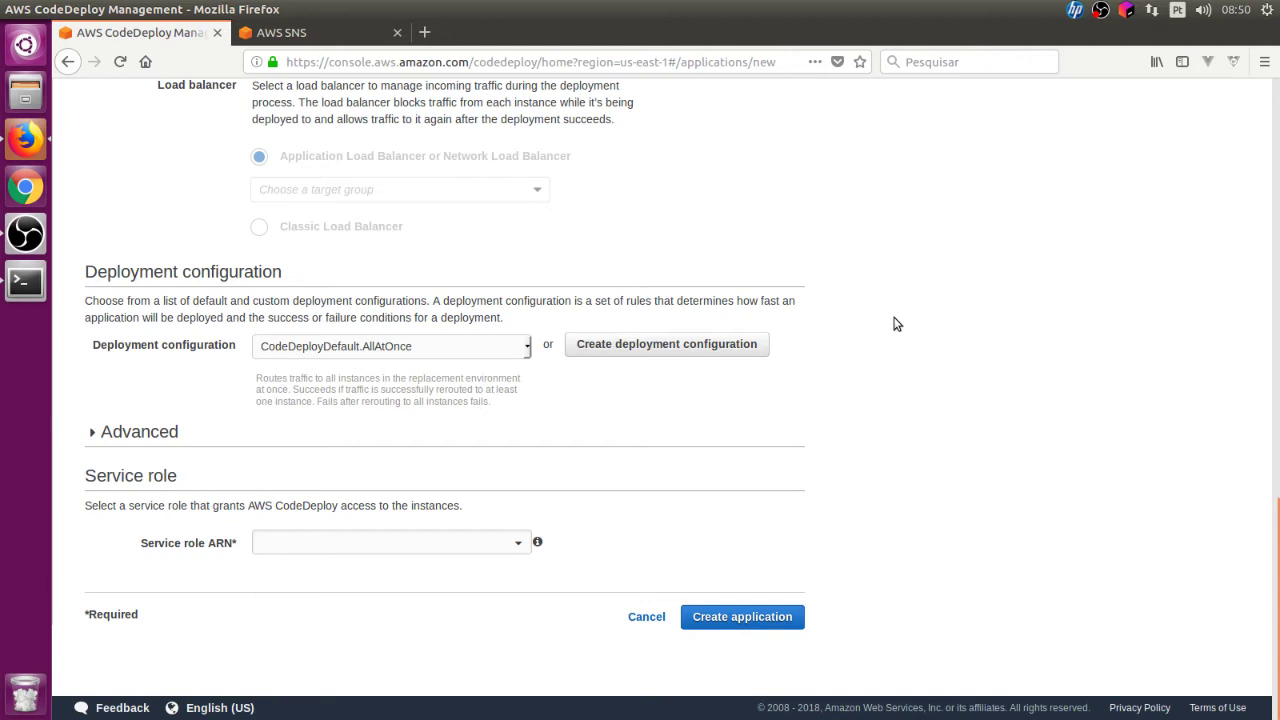
left_click(303, 352)
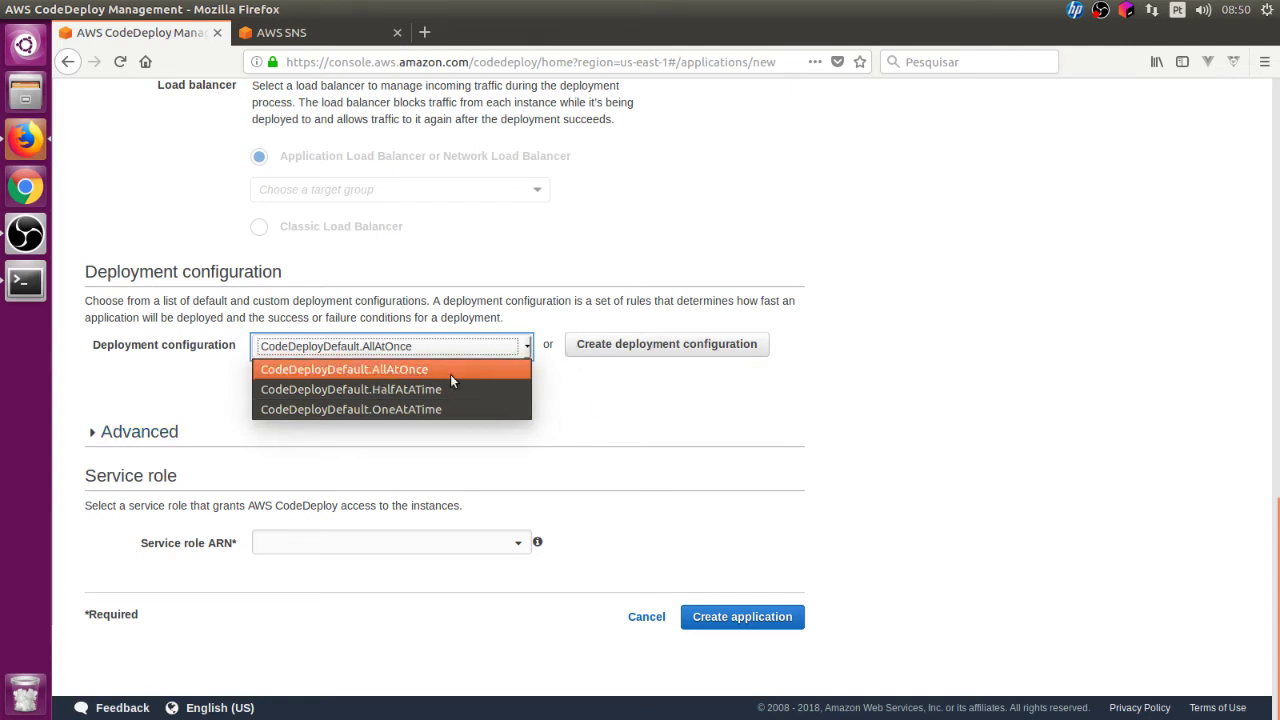
left_click(688, 396)
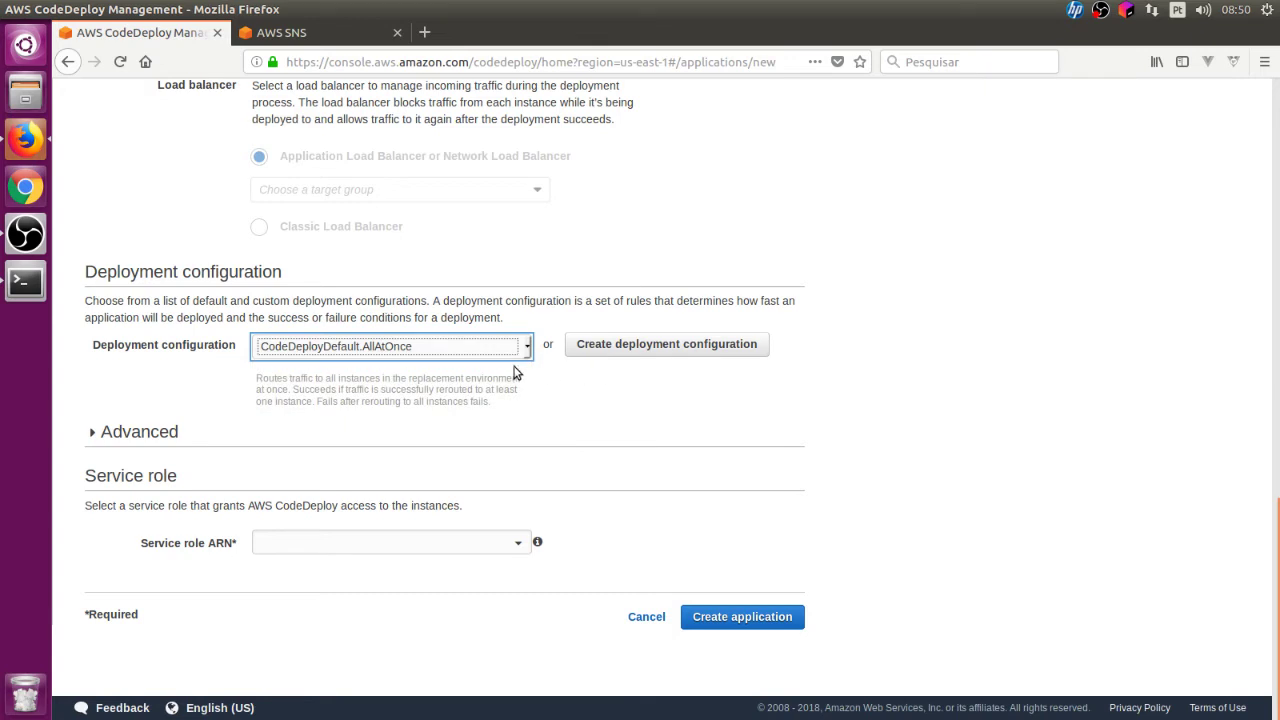
left_click(512, 350)
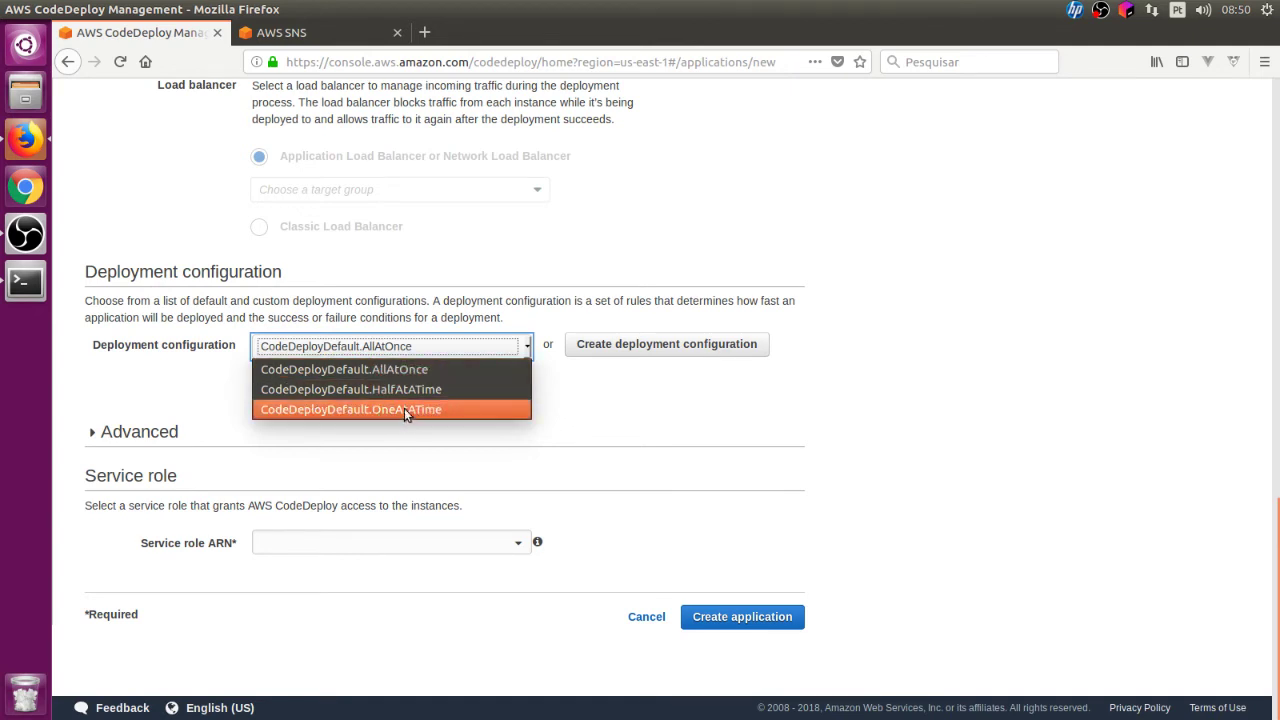
left_click(434, 368)
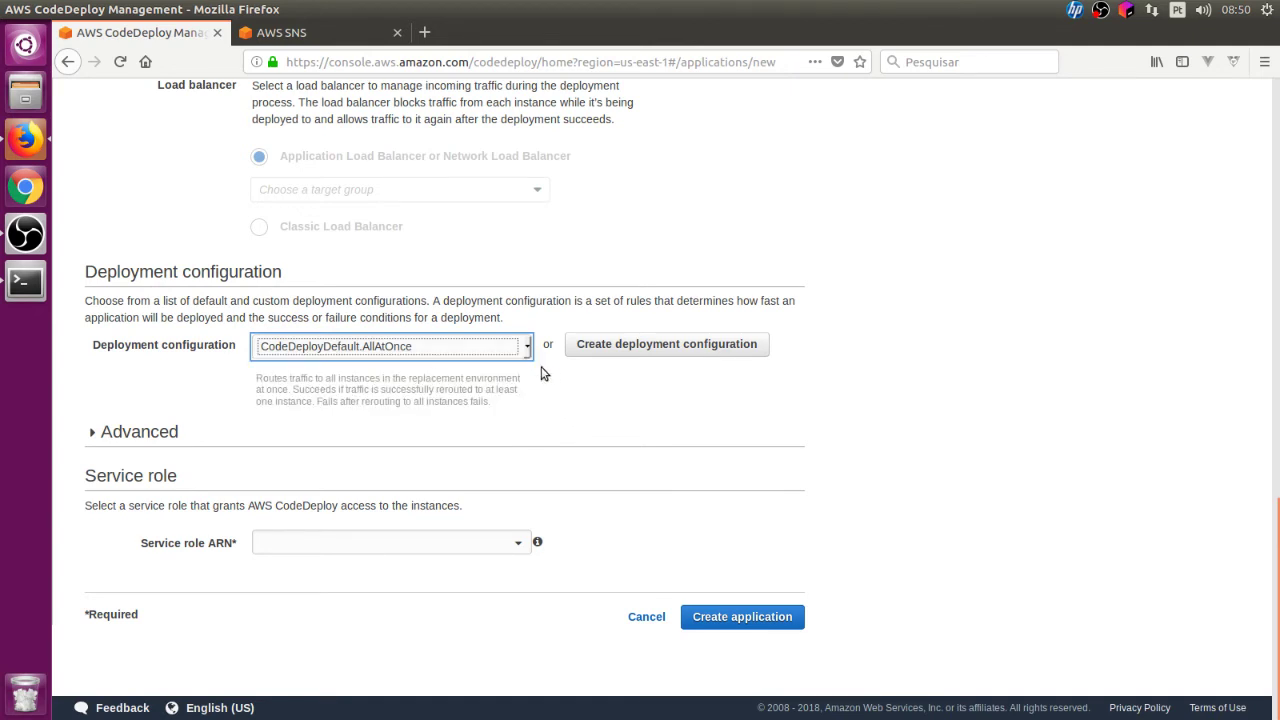
Step: Select the codedeploy service role and attempt to create the application
left_click(420, 544)
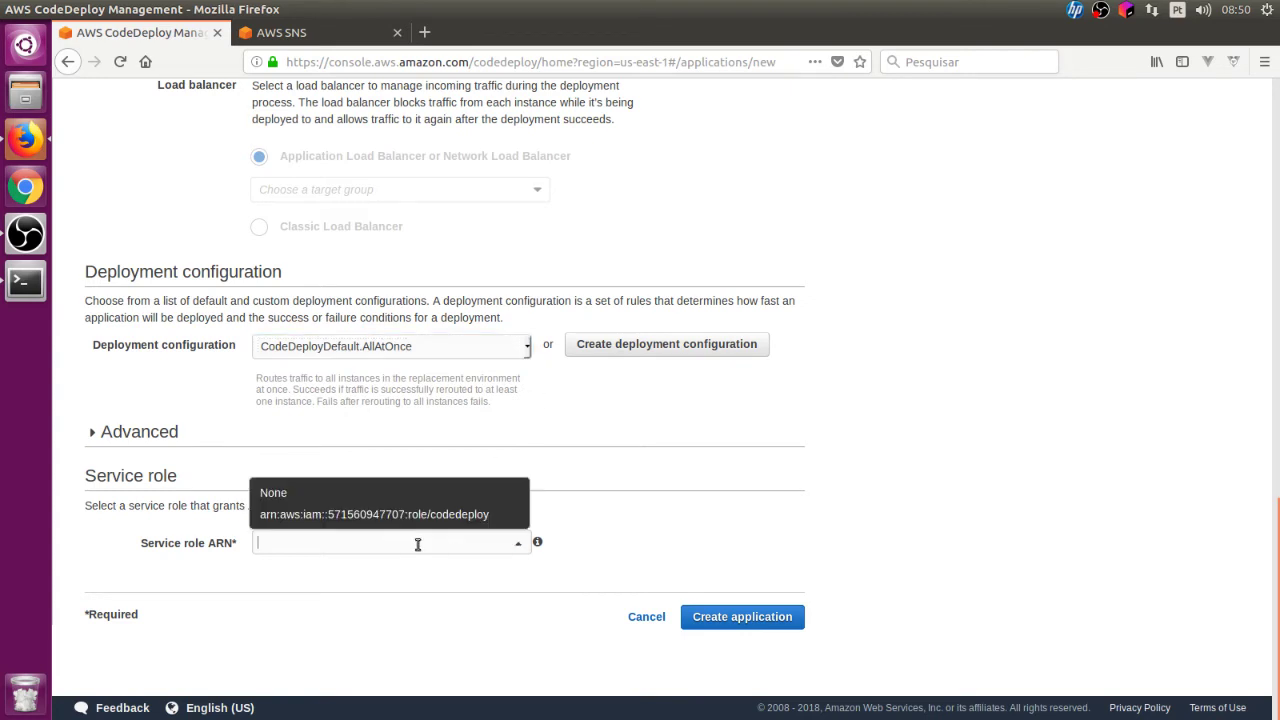
left_click(448, 515)
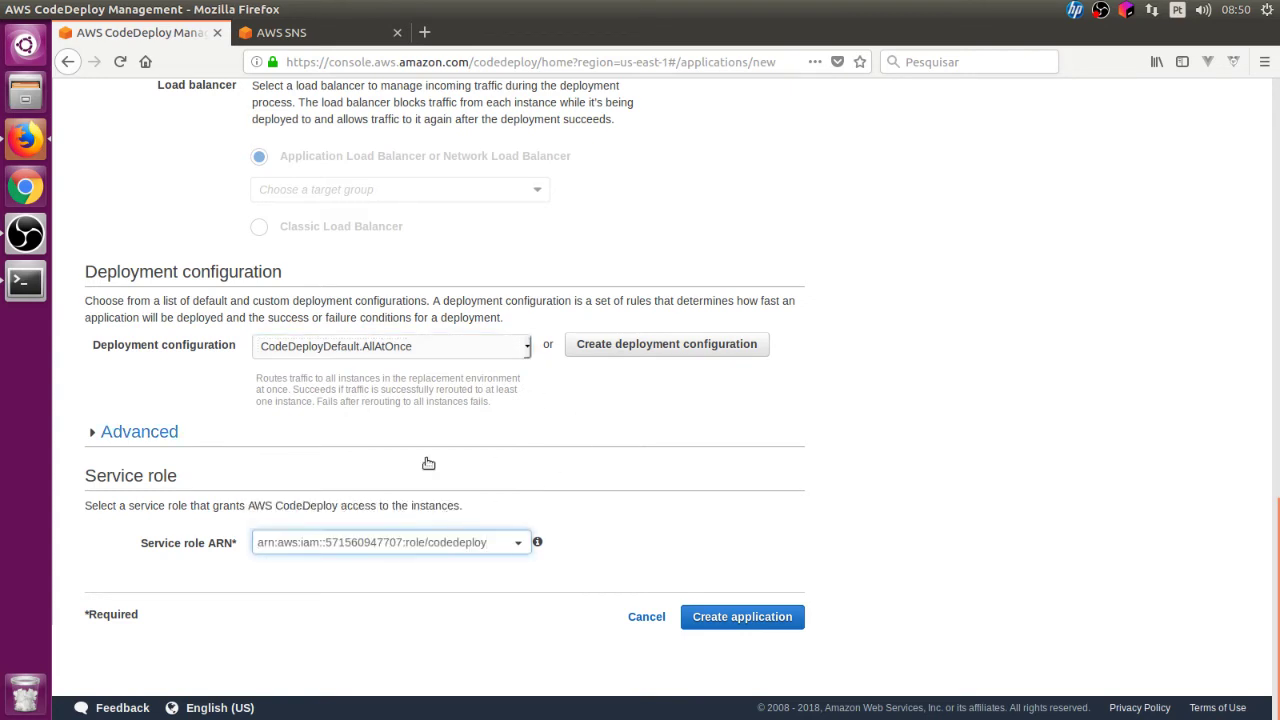
left_click(520, 351)
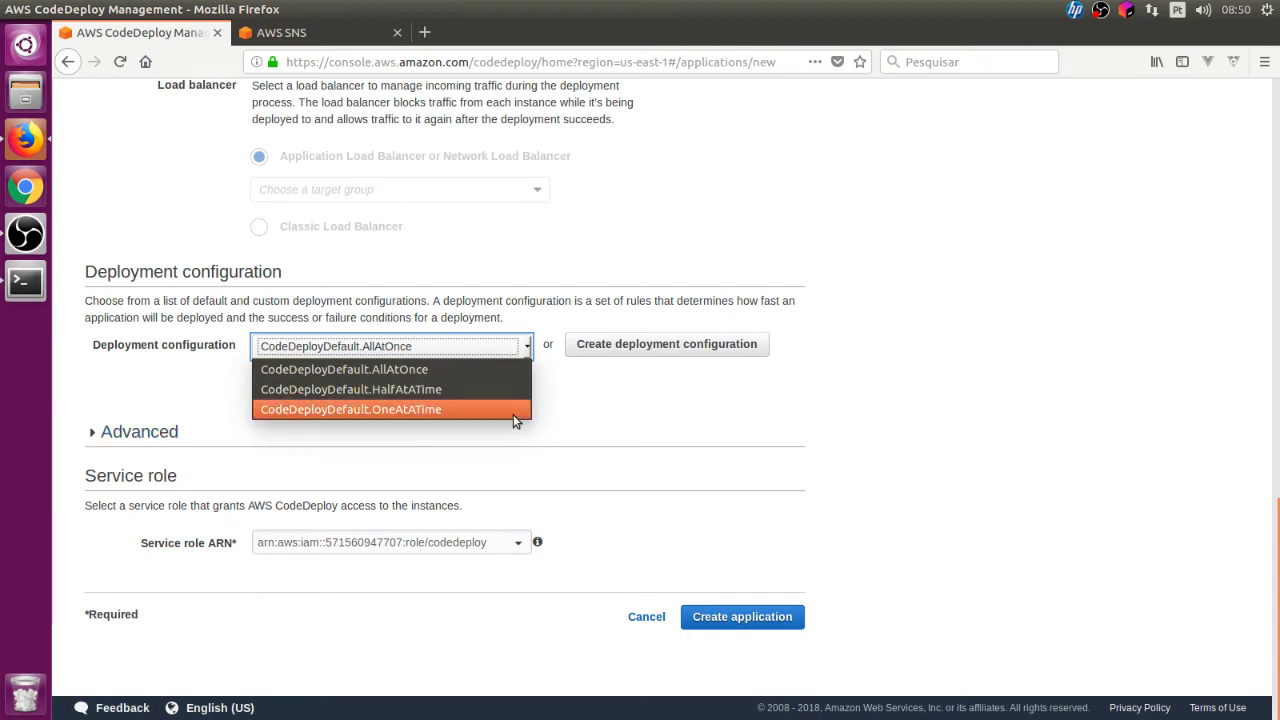
left_click(546, 429)
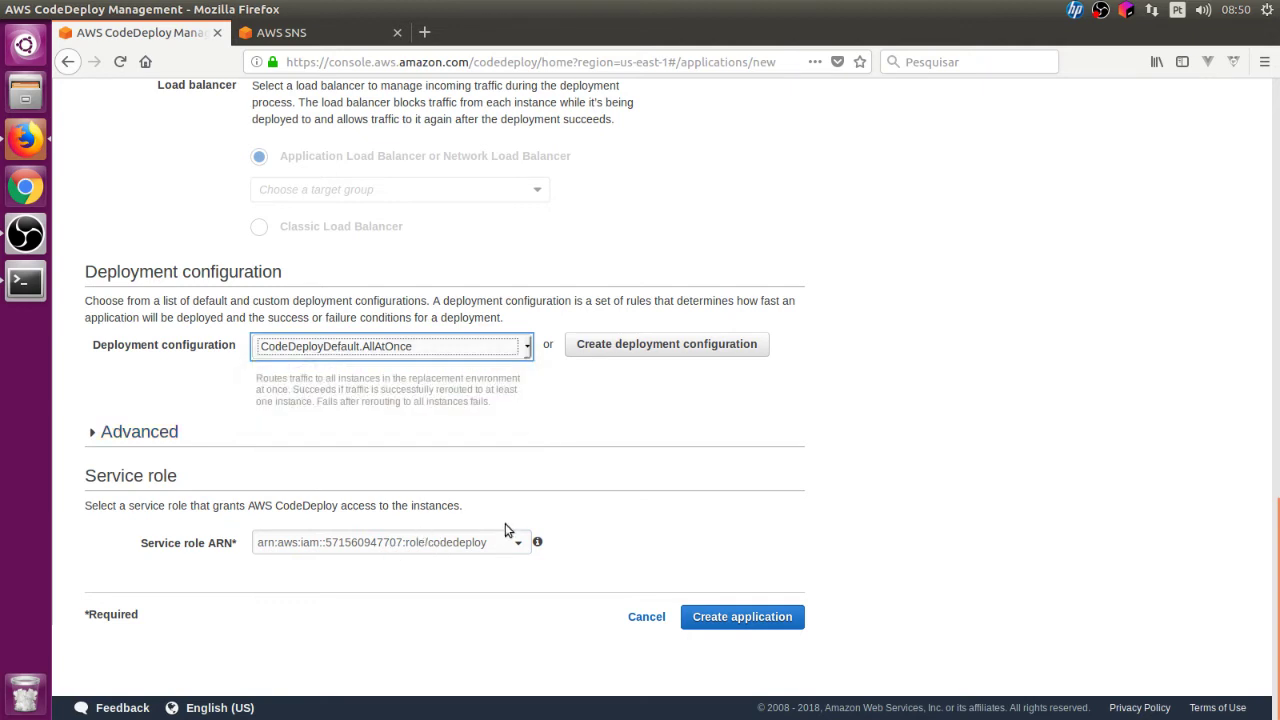
left_click(473, 545)
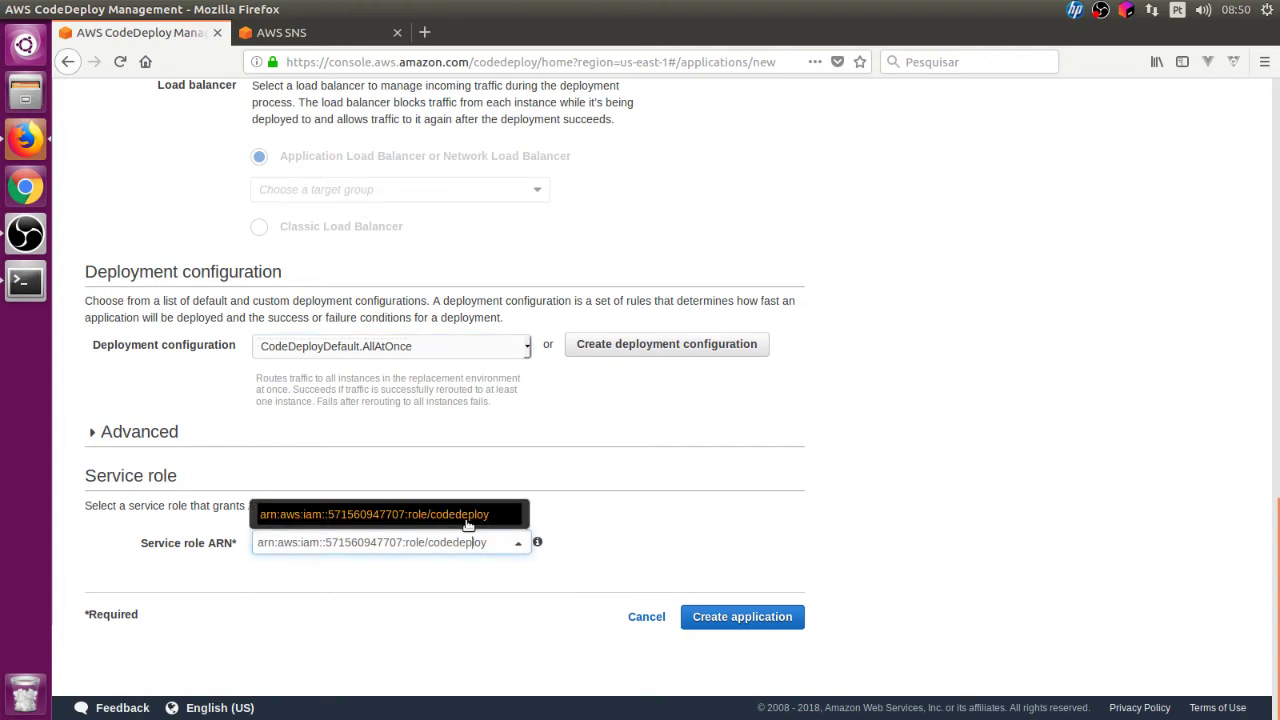
left_click(610, 594)
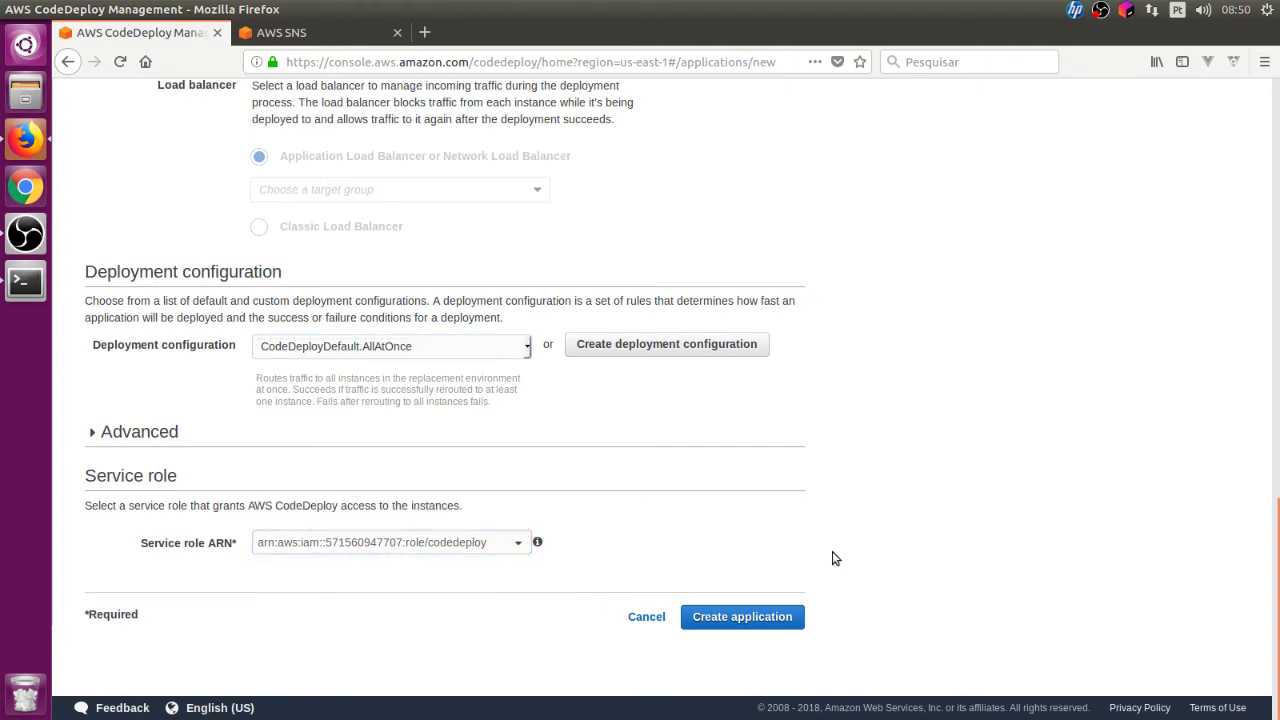
left_click(742, 617)
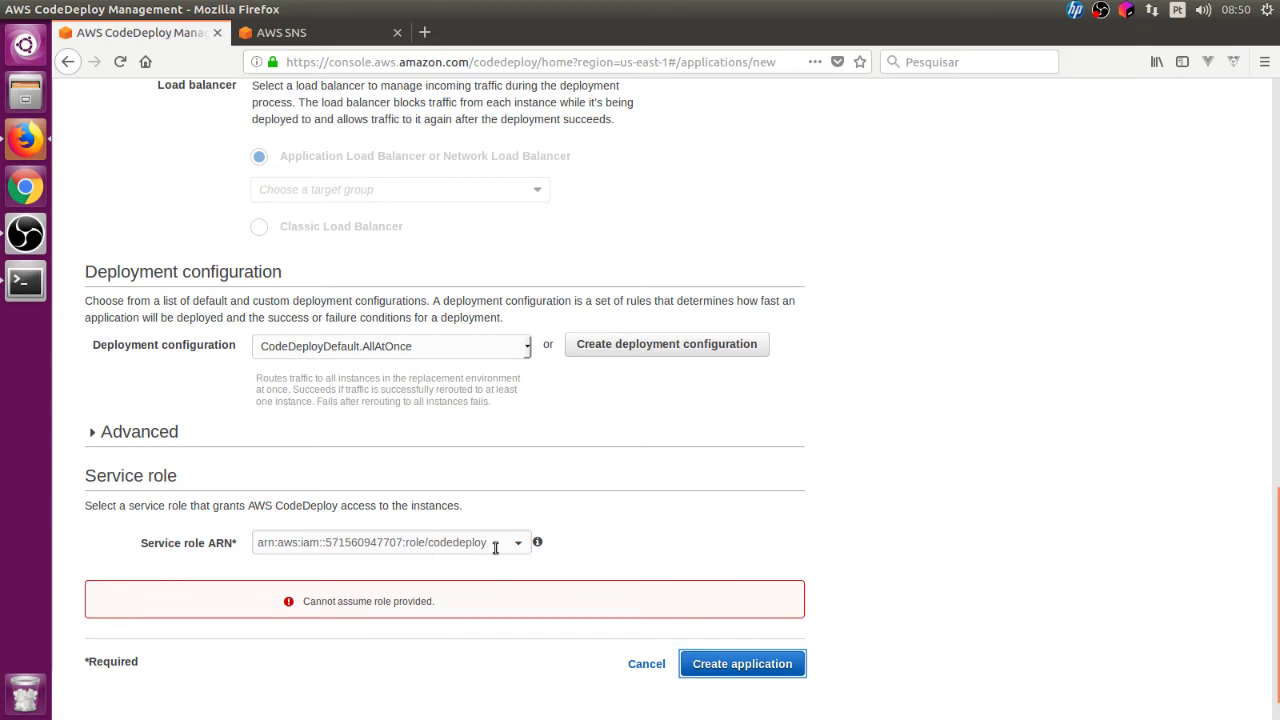
Step: Clear the service role ARN, choose None, and retry creating the application
left_click_drag(495, 547, 246, 547)
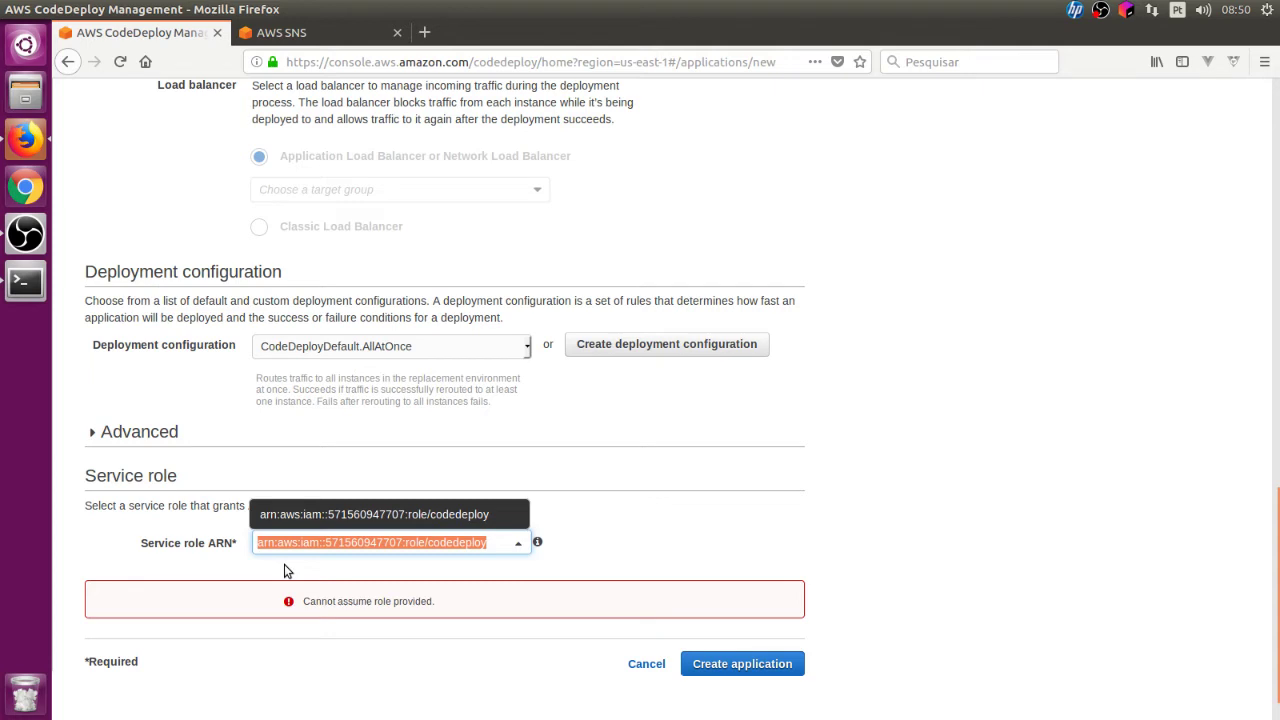
key("BackSpace")
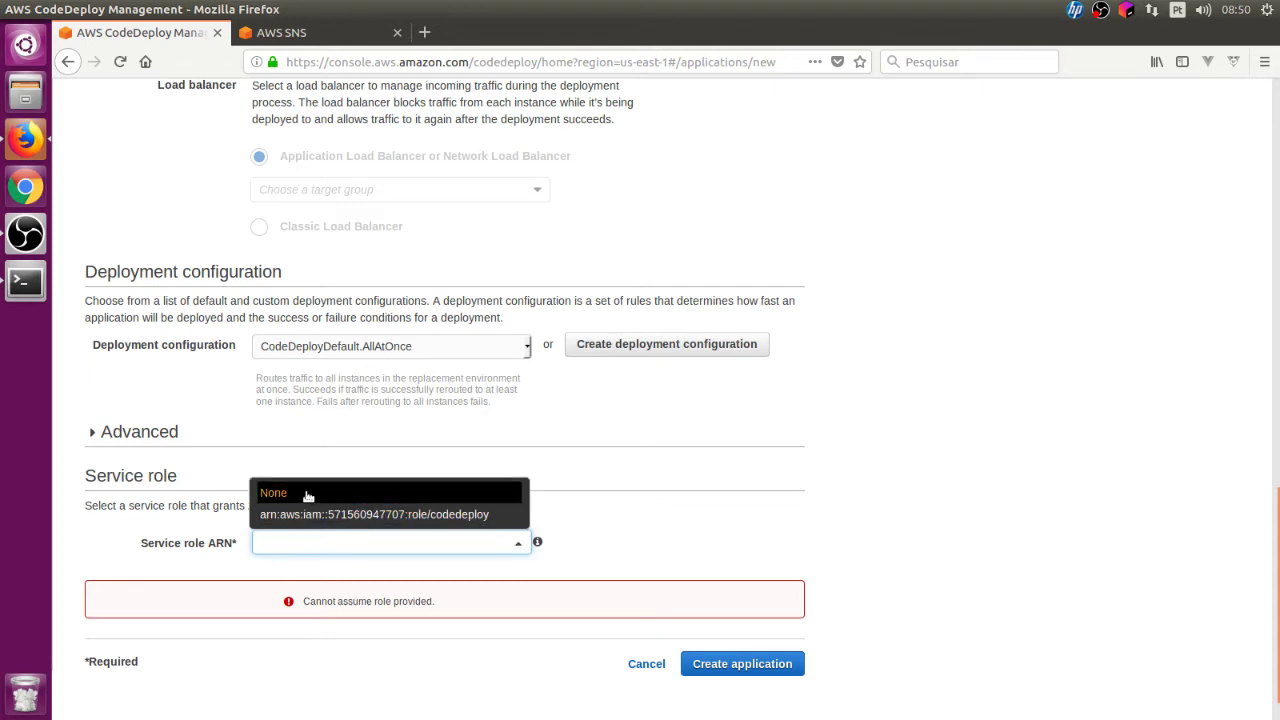
left_click(308, 493)
left_click(700, 670)
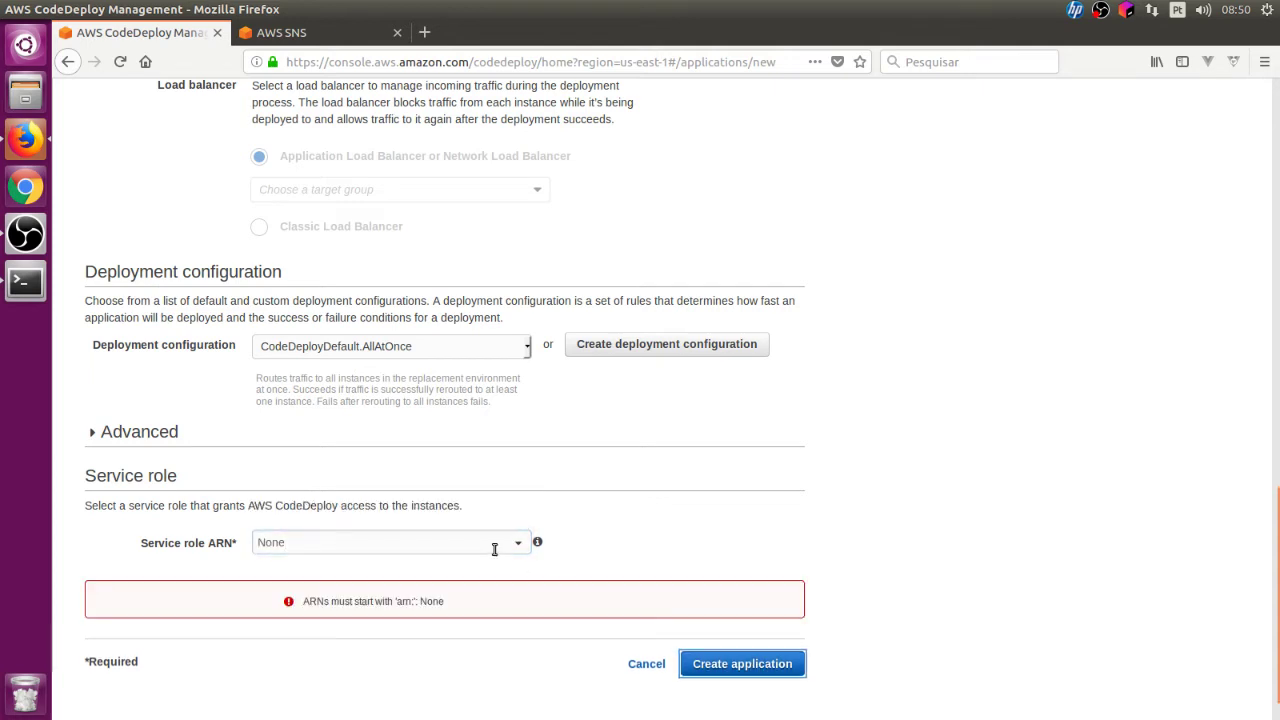
left_click(494, 549)
left_click(461, 524)
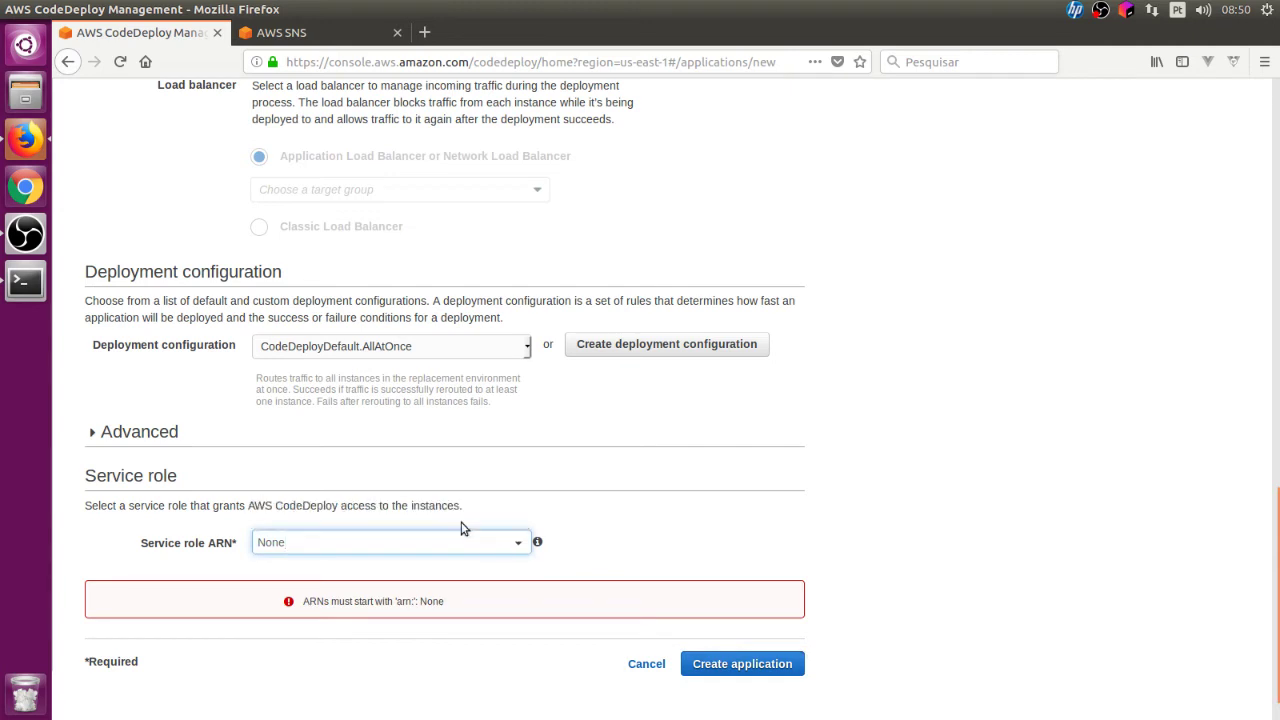
key("BackSpace")
key("BackSpace")
key("BackSpace")
left_click(506, 541)
Step: Reselect the codedeploy role ARN, retry, then delete the rejected ARN
left_click(518, 542)
left_click(503, 520)
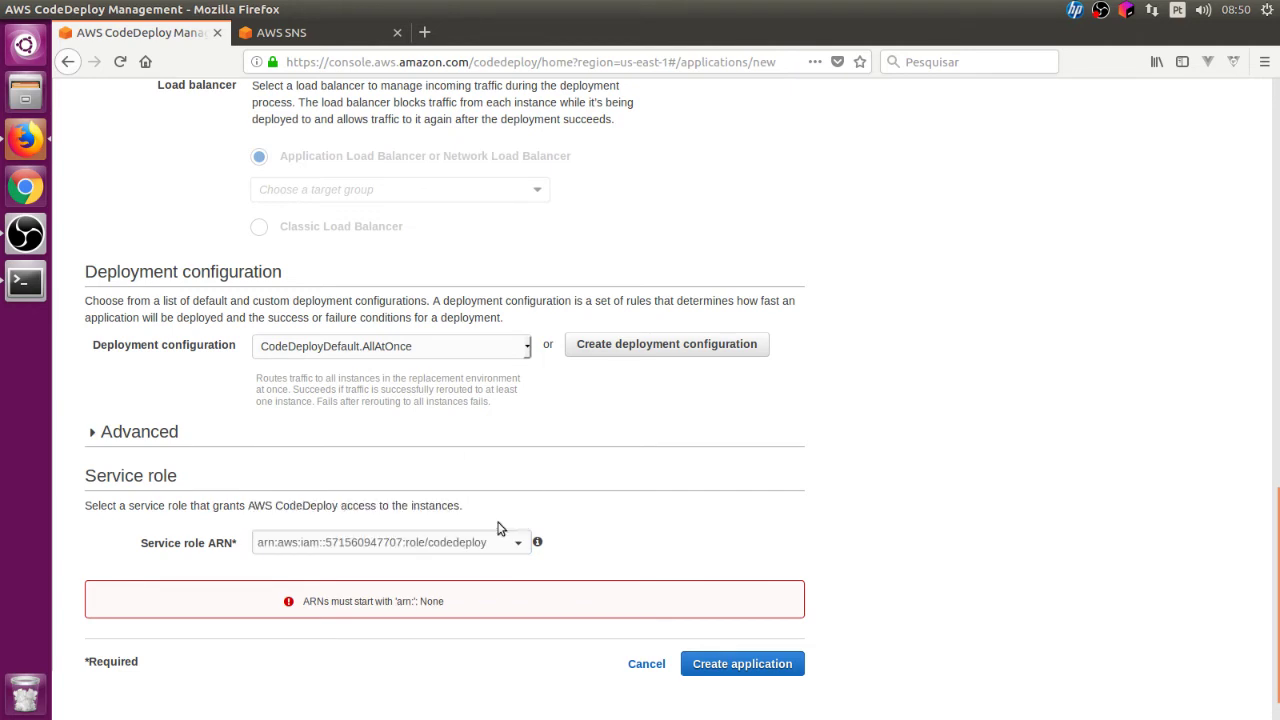
left_click(737, 664)
left_click_drag(488, 544, 206, 533)
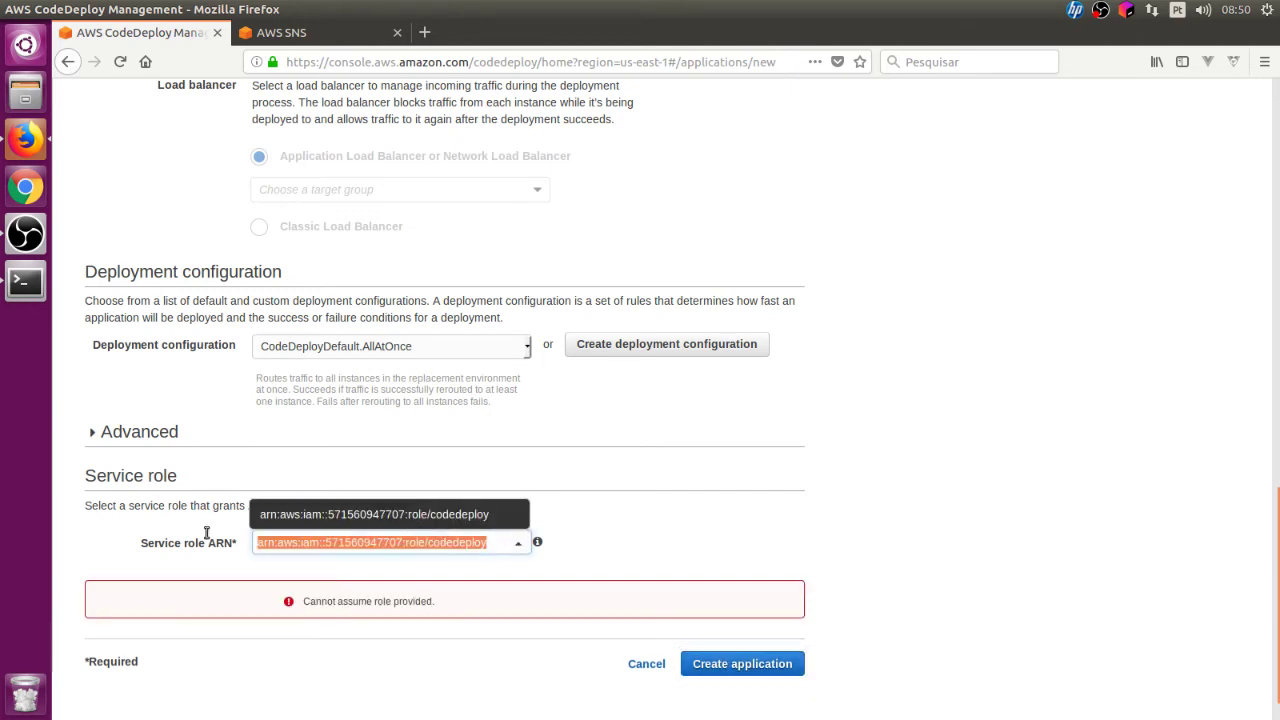
key("BackSpace")
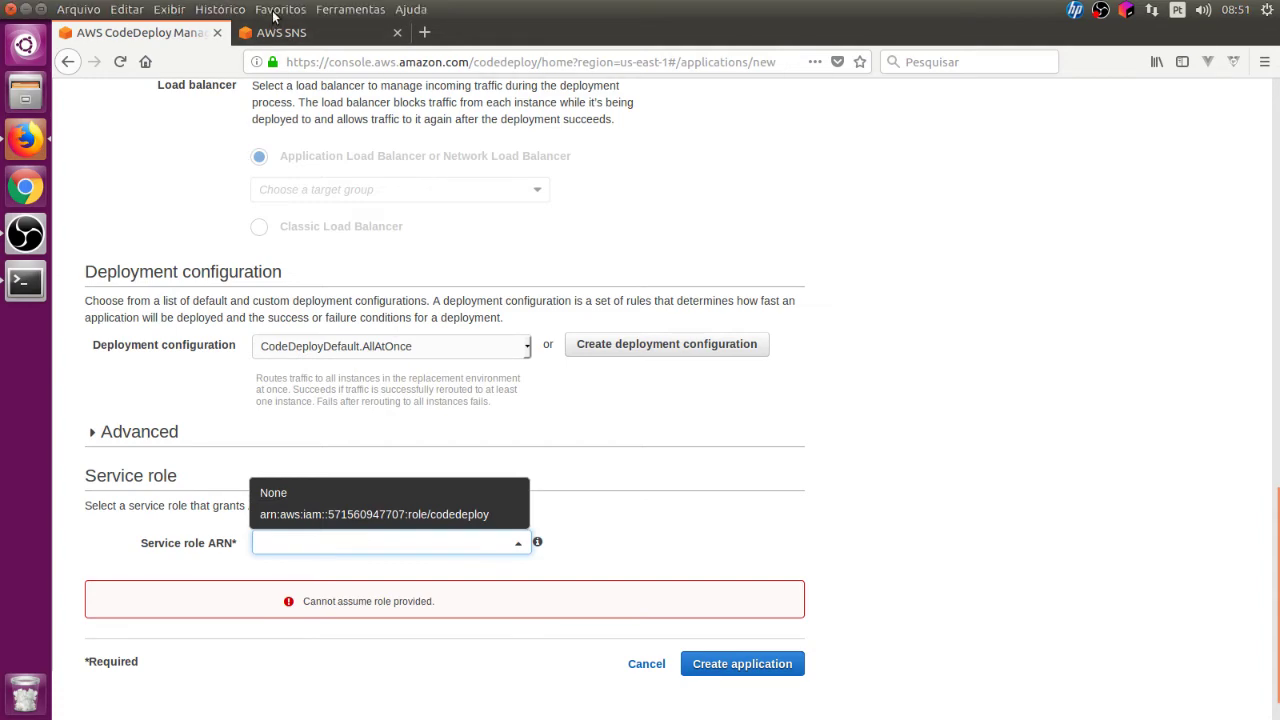
left_click(281, 37)
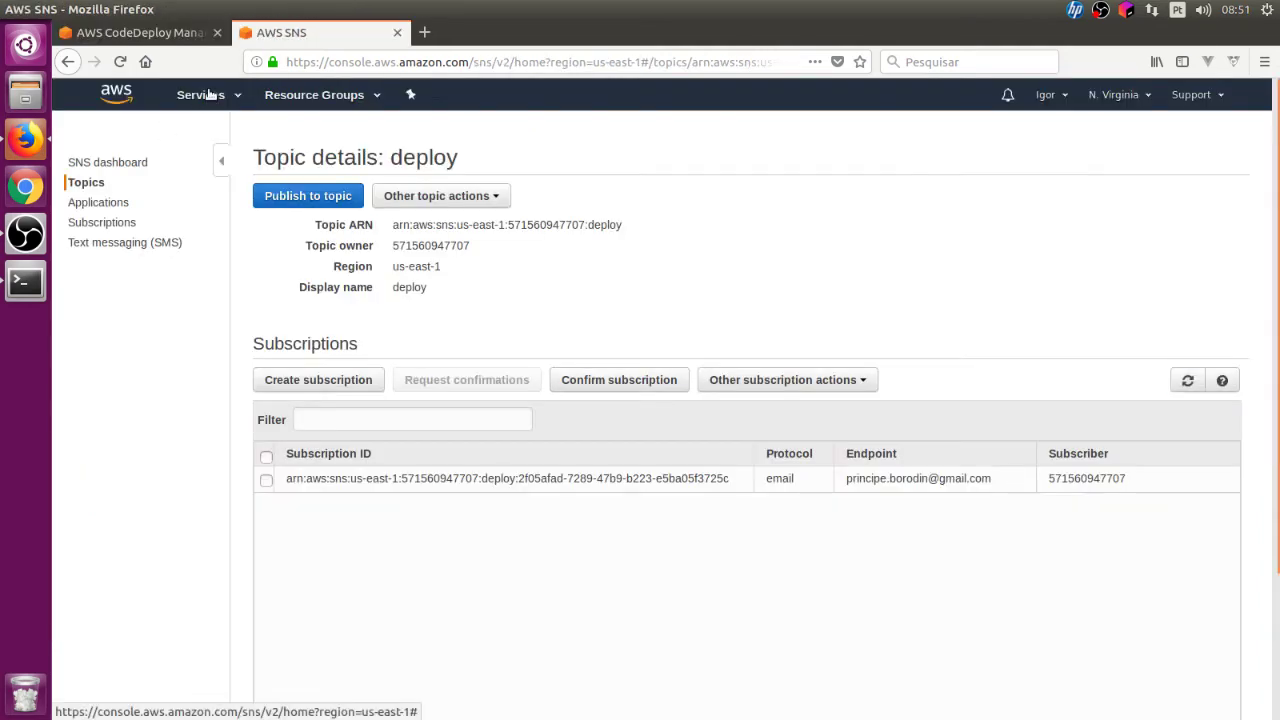
Step: In IAM Roles, start a new role for the CodeDeploy service use case
left_click(205, 95)
left_click(101, 297)
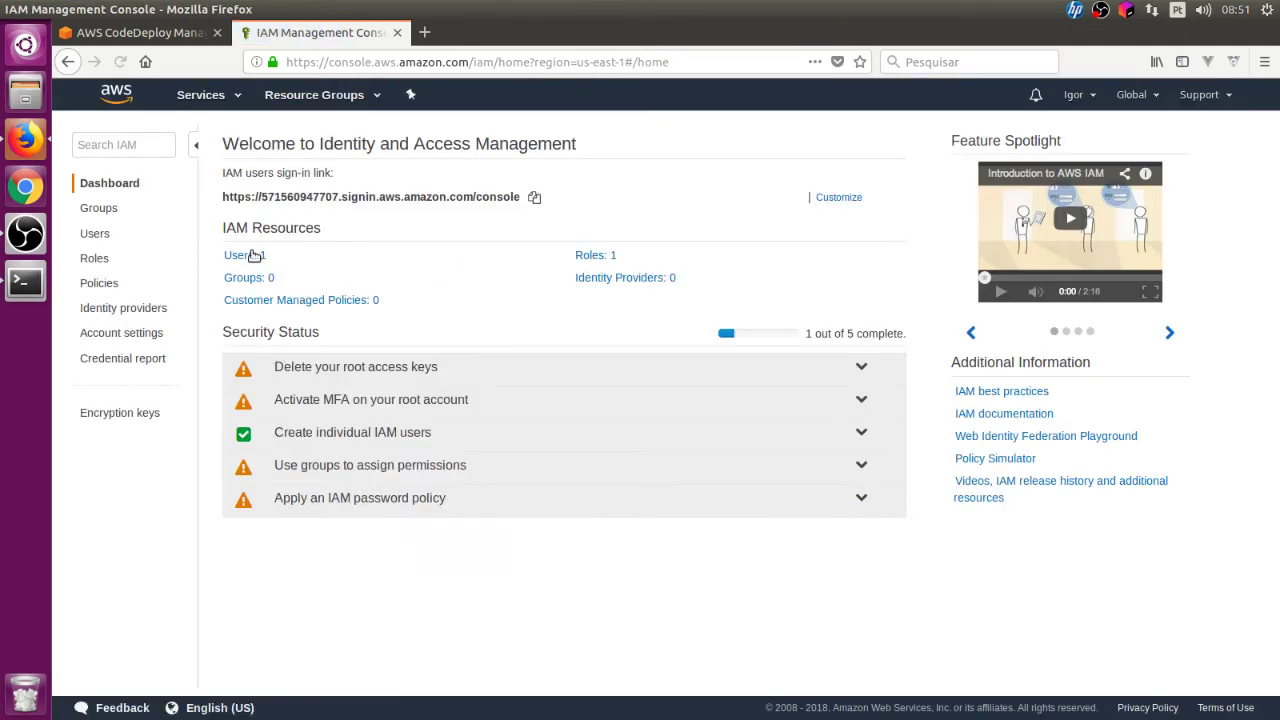
left_click(600, 256)
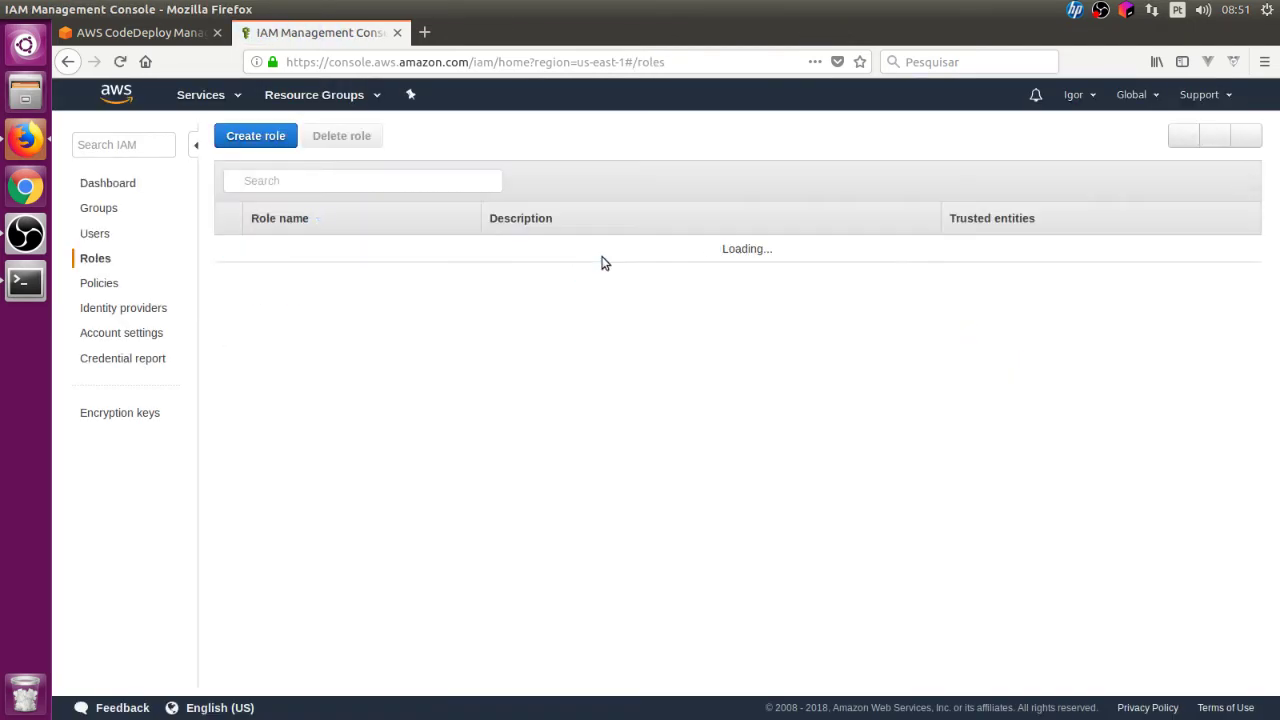
left_click(270, 516)
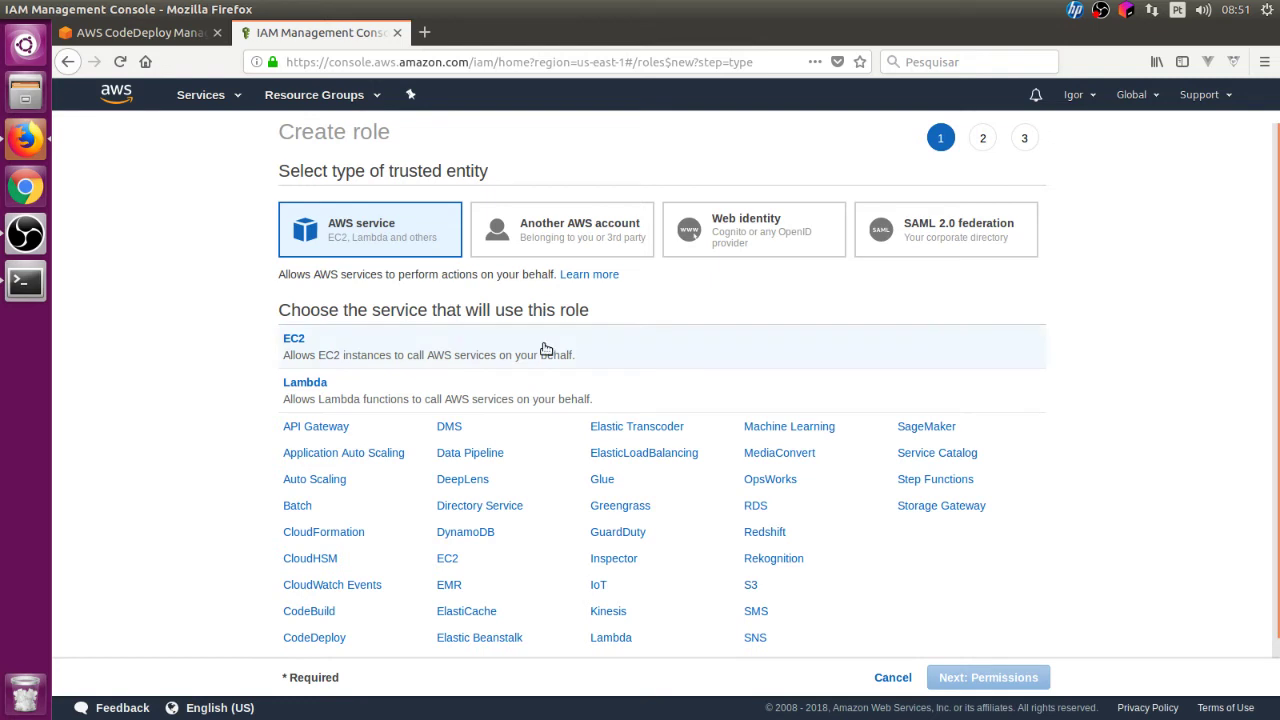
scroll(350, 395, "down", 1)
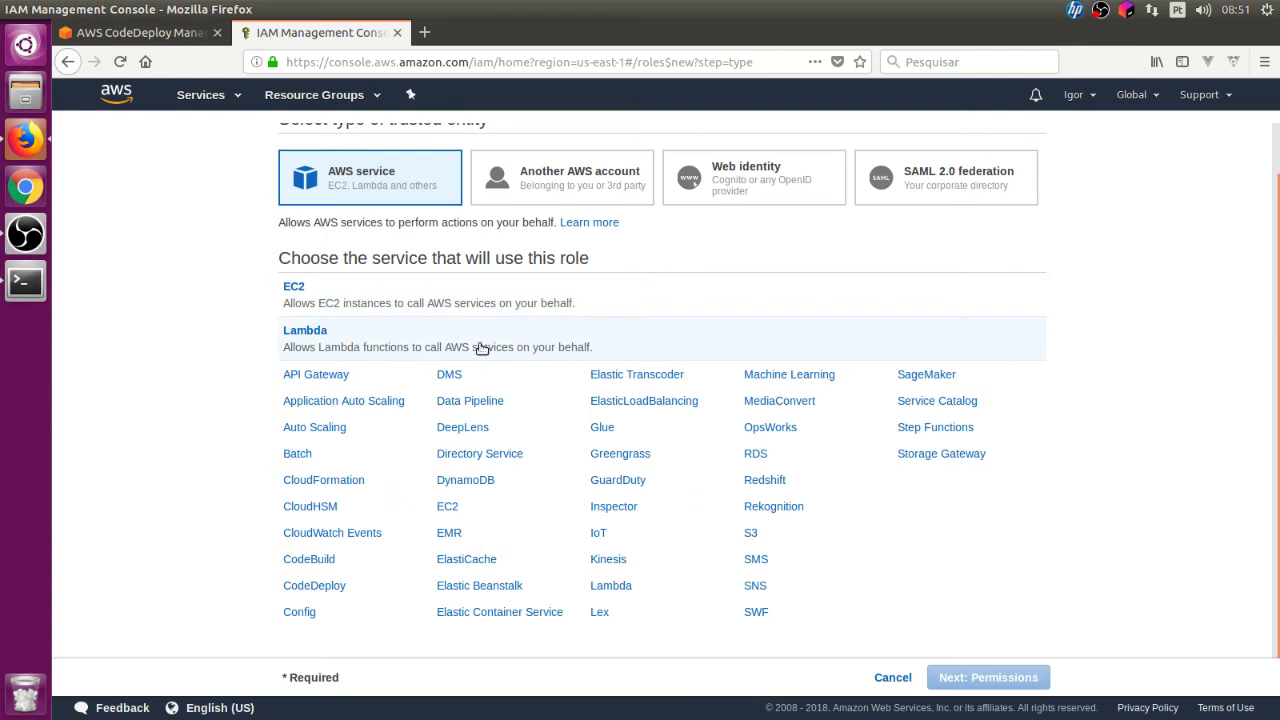
left_click(496, 305)
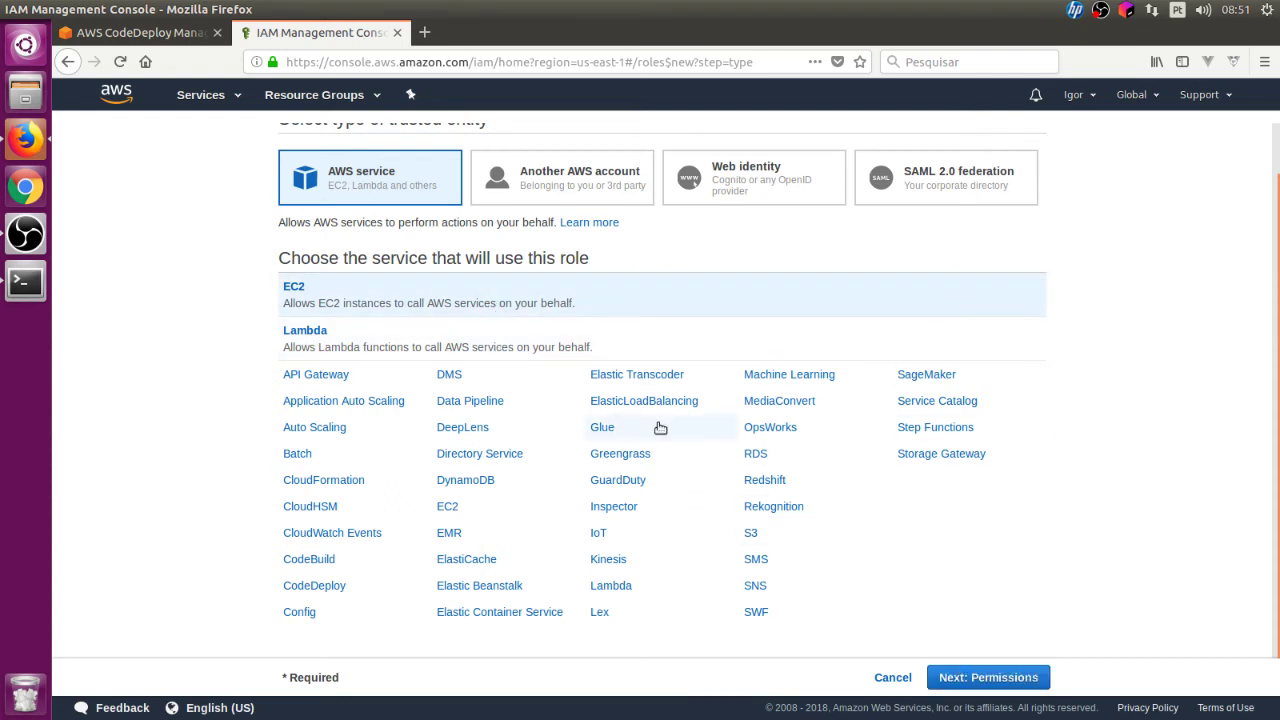
left_click(332, 588)
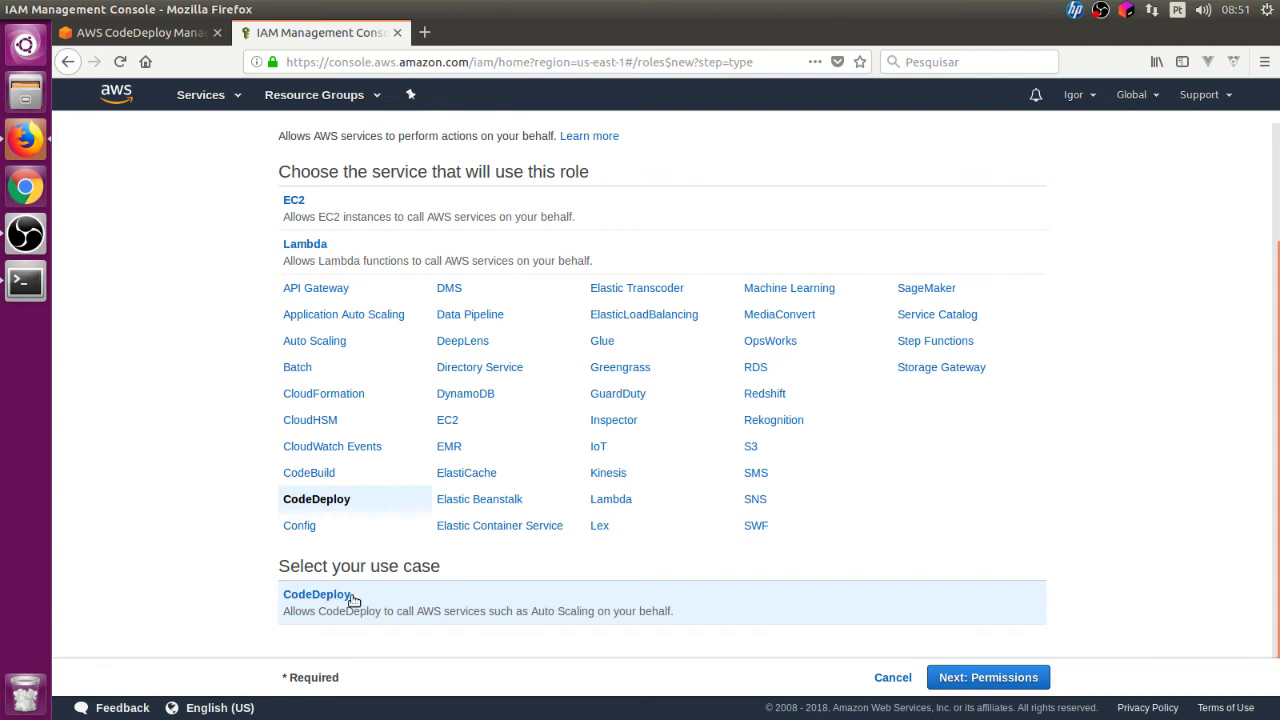
left_click(1024, 677)
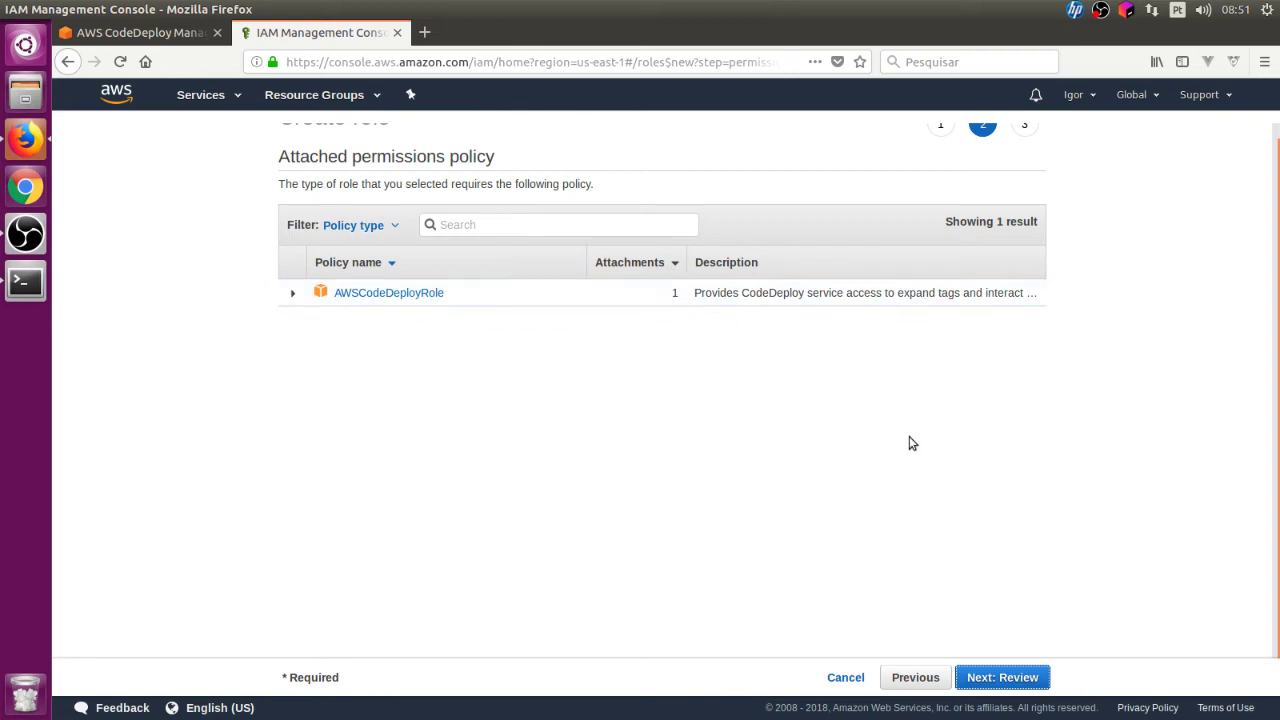
Step: Name the role 'codedeployrole' and create it with the AWSCodeDeployRole policy
left_click(1002, 677)
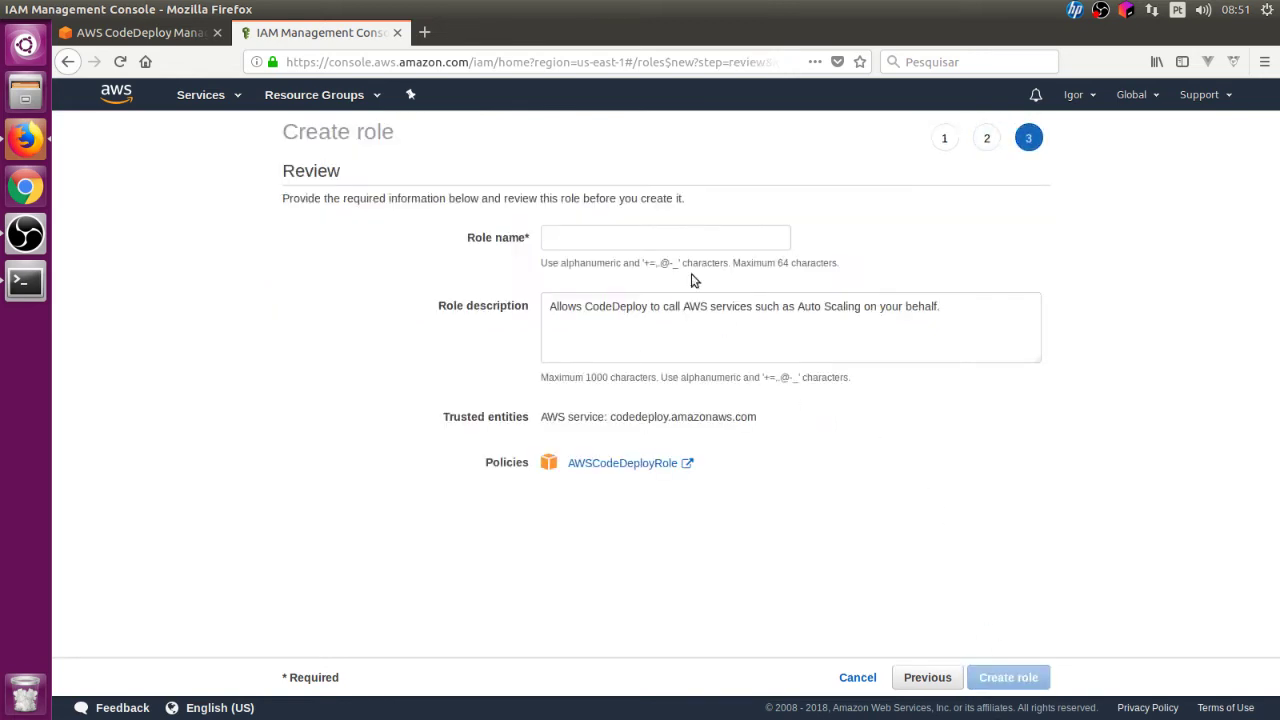
left_click(661, 246)
type("c")
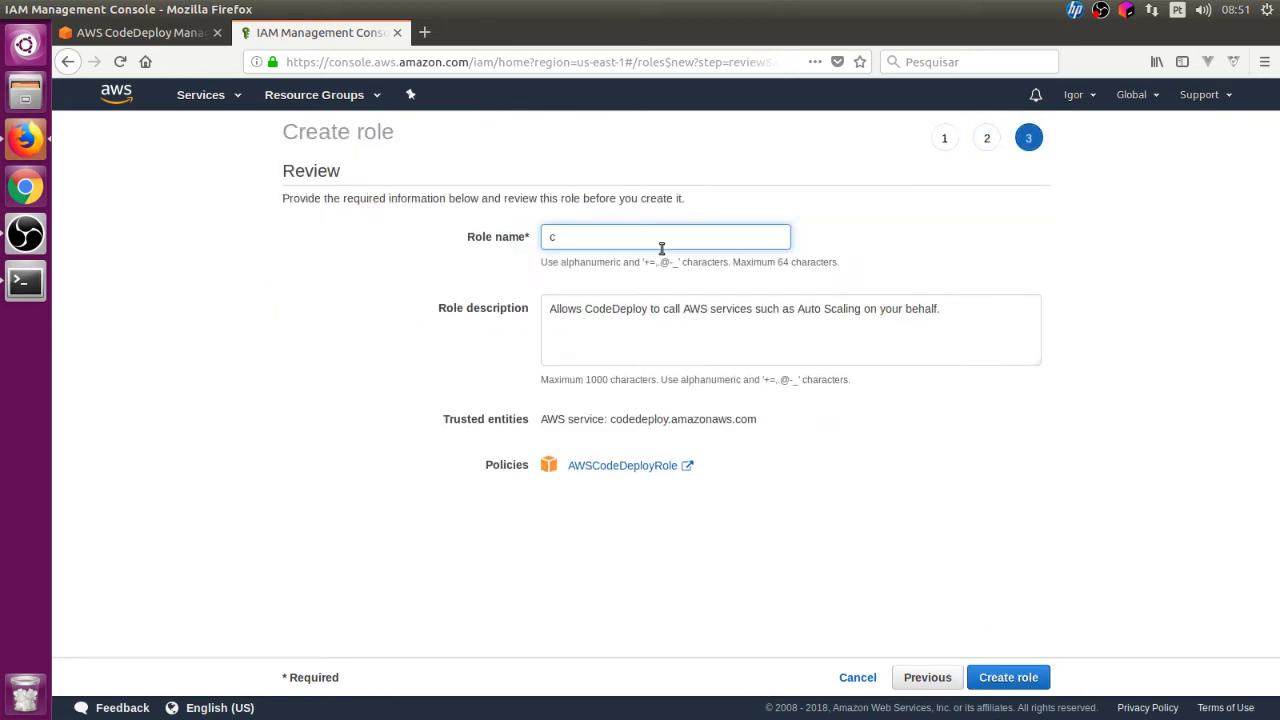
type("odedeploy")
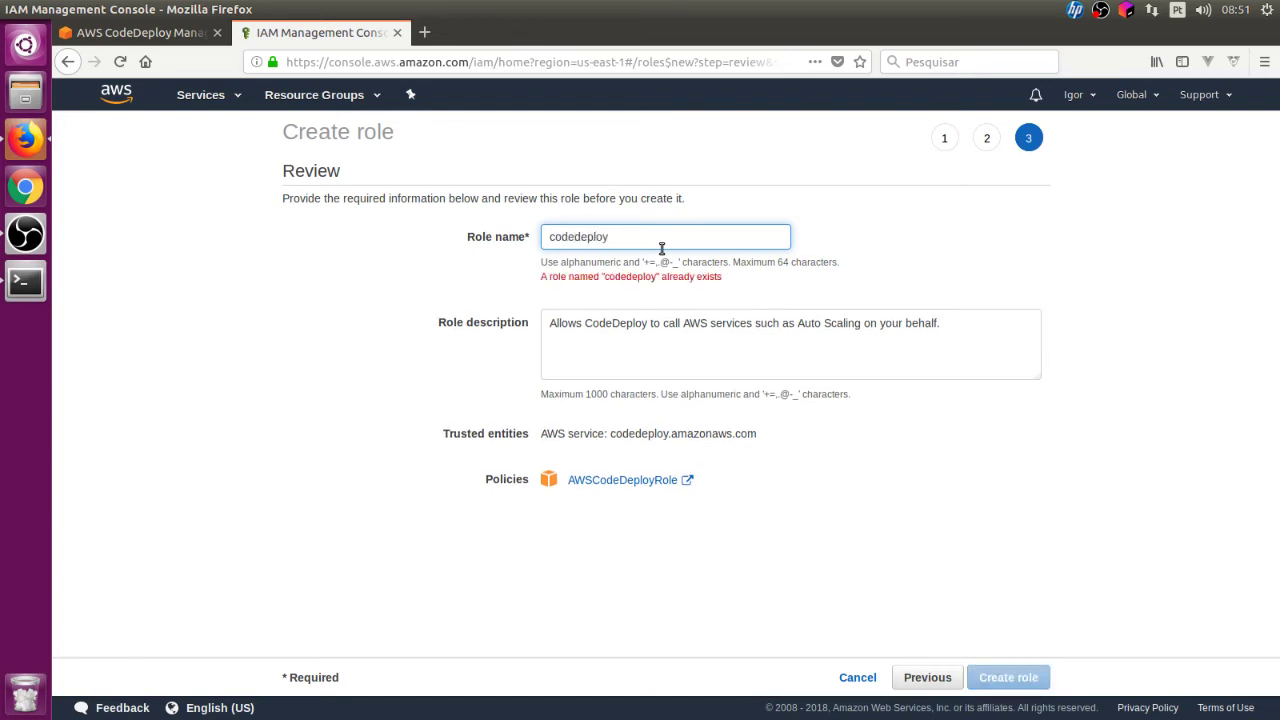
type("role")
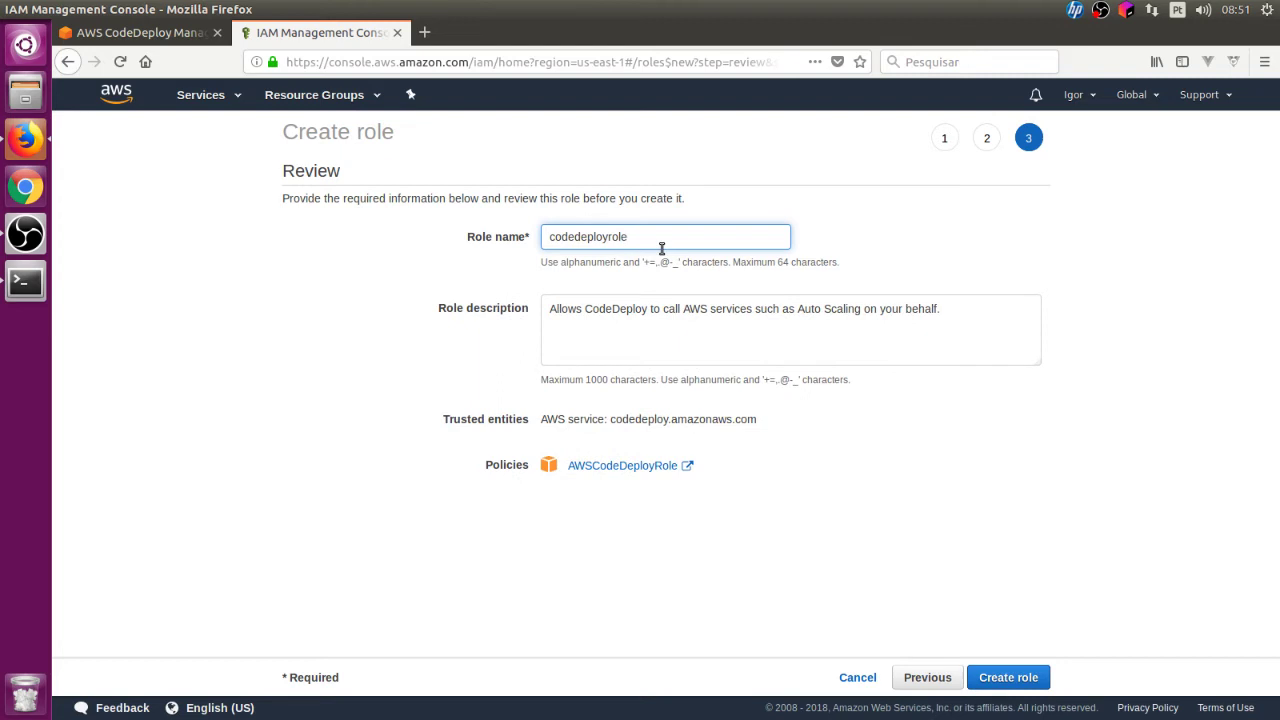
left_click(1004, 680)
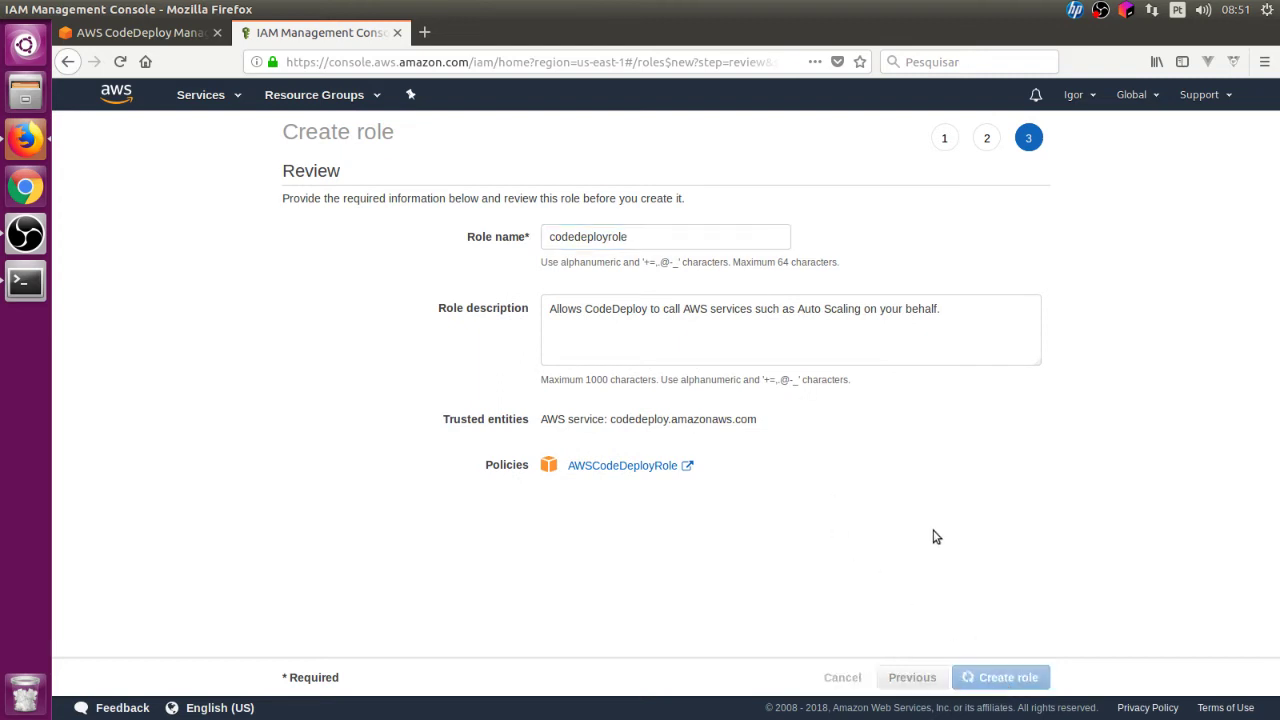
key("ctrl+Page_Up")
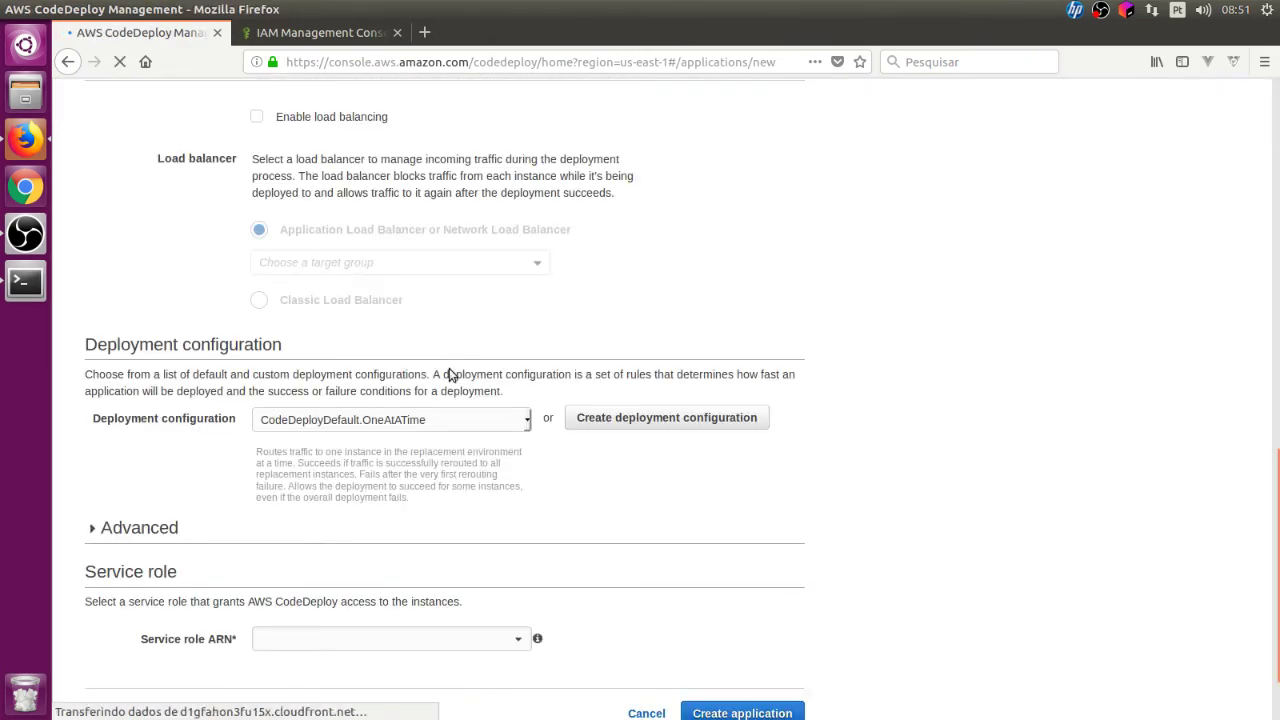
Step: At the top of the form, enter 'code' as the application name and 'c' as the deployment group
scroll(450, 372, "up", 10)
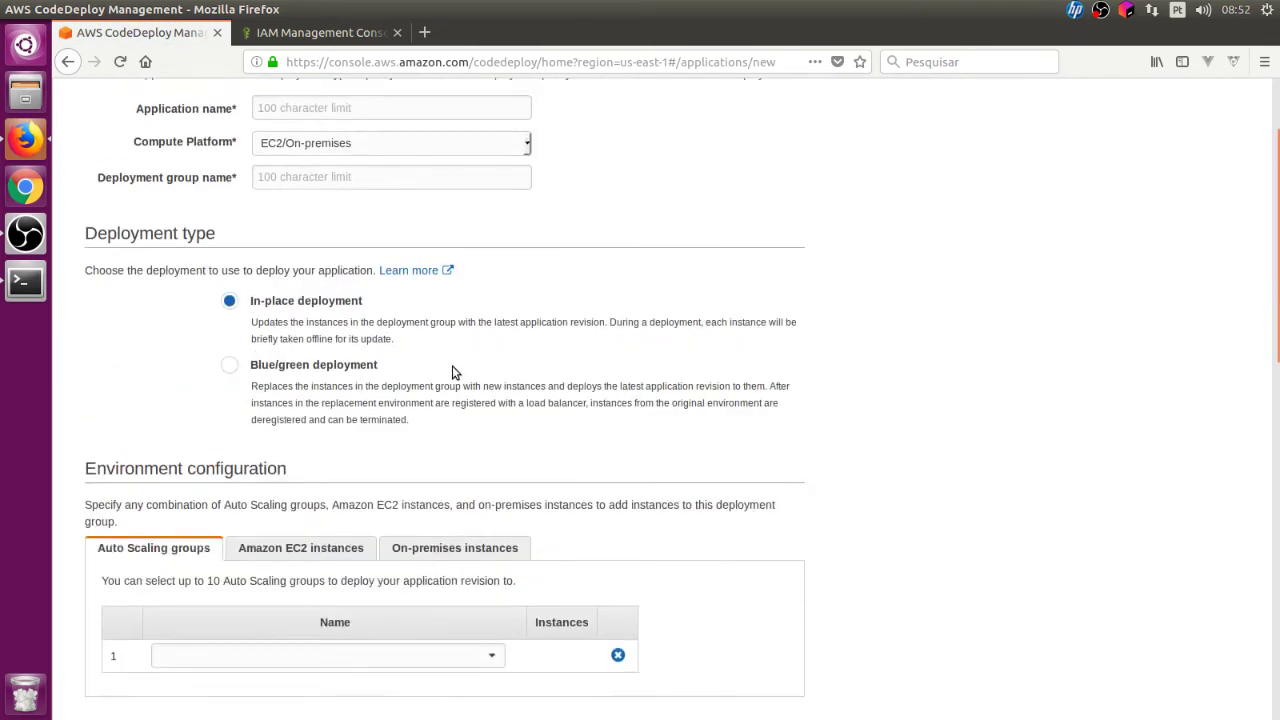
scroll(452, 372, "up", 3)
left_click(347, 234)
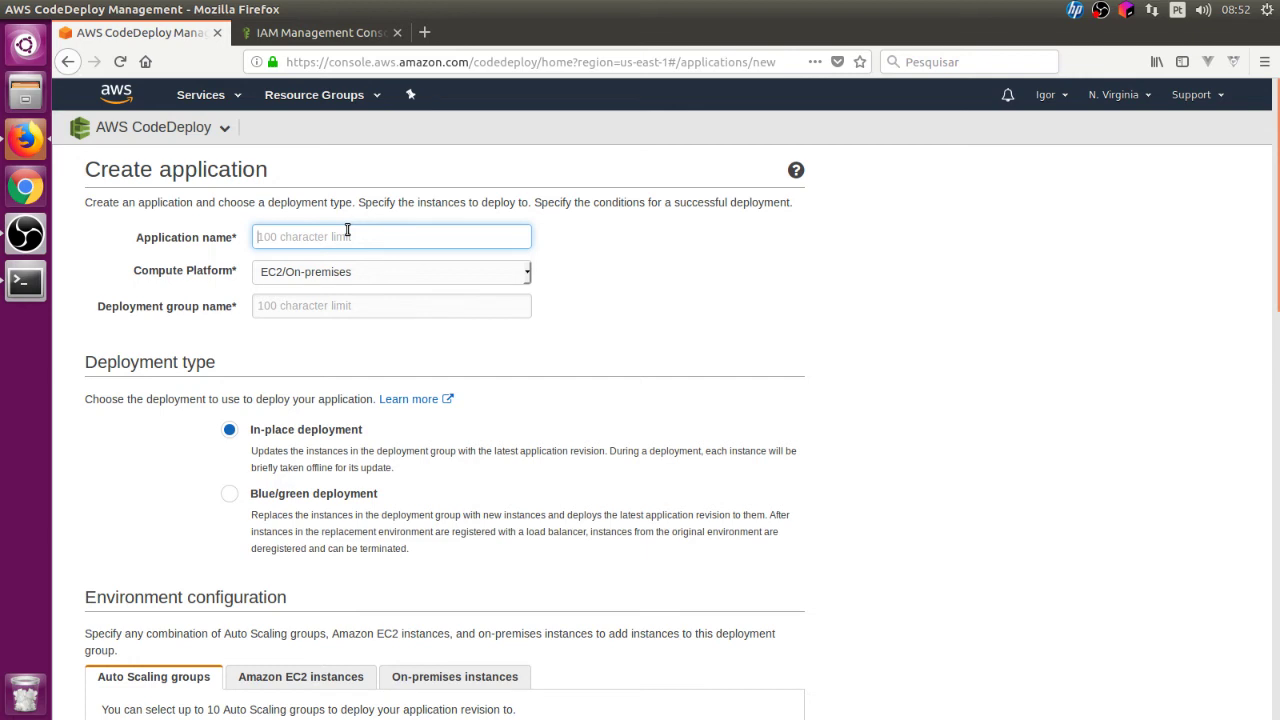
type("code")
key("Tab")
key("Tab")
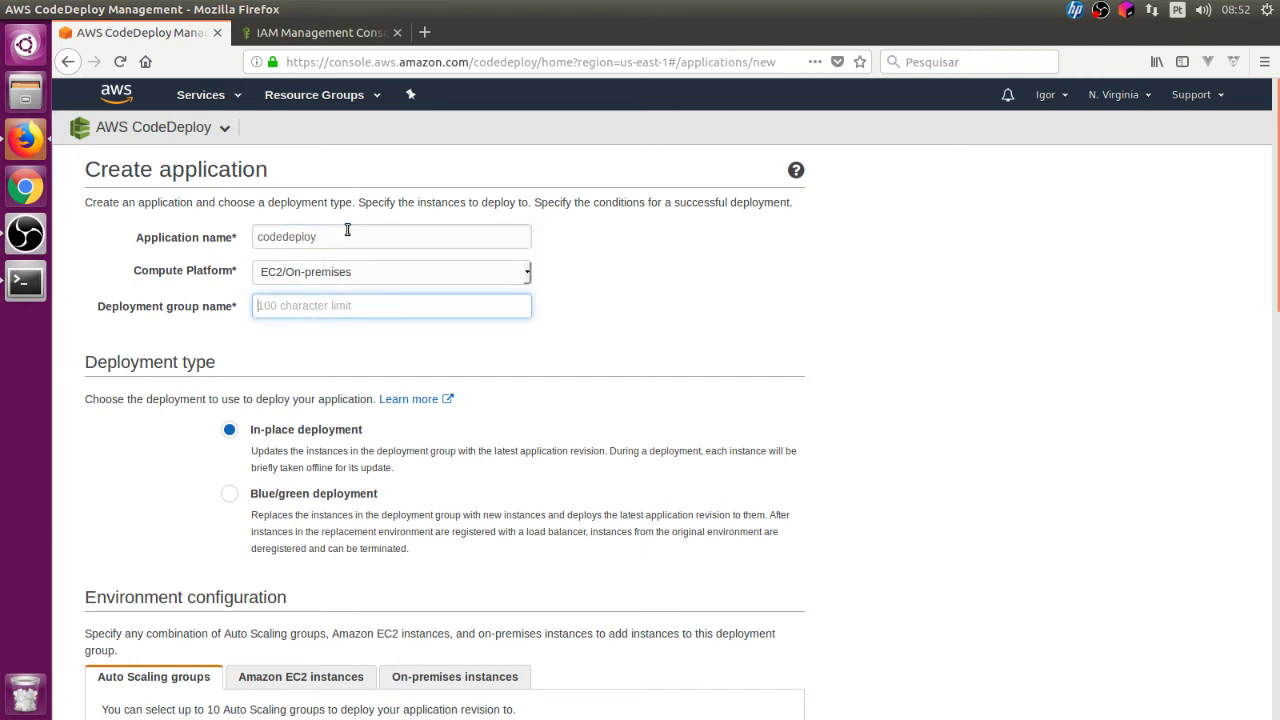
type("codedeploy")
scroll(352, 240, "down", 6)
scroll(356, 246, "up", 4)
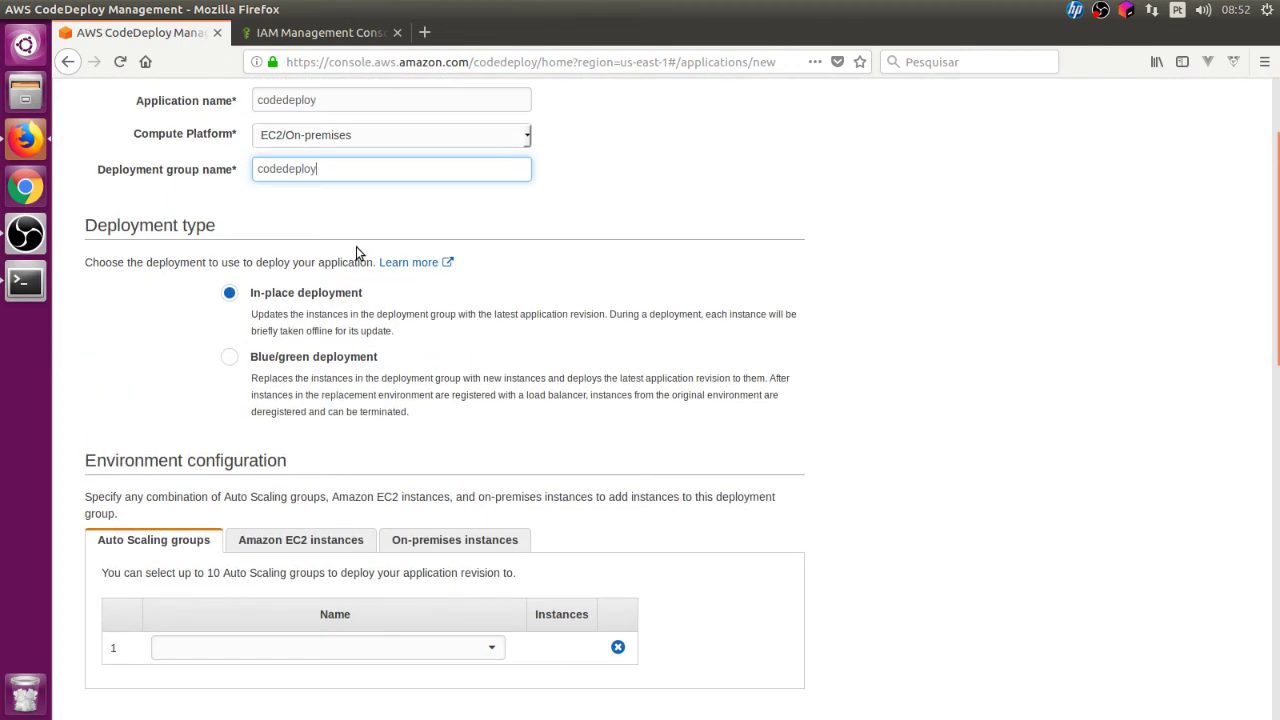
Step: Replace both names with 'webapp' and keep EC2/On-premises as the compute platform
left_click(143, 101)
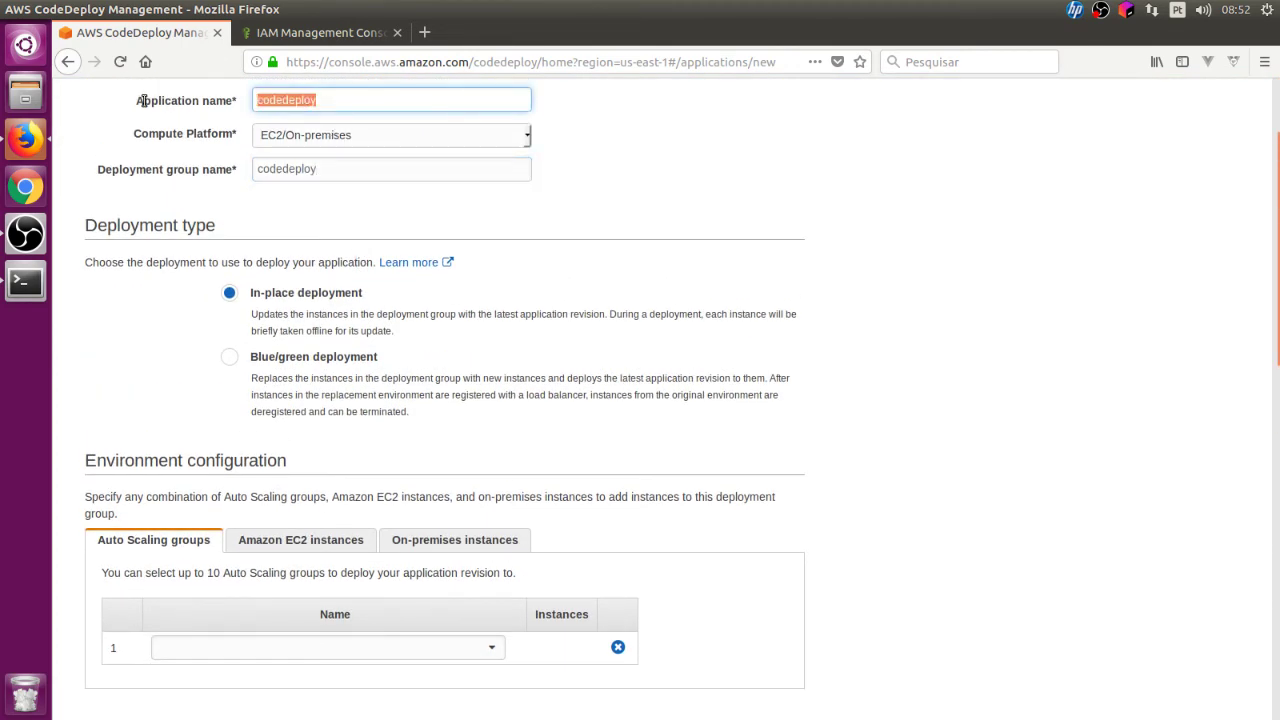
type("webapp")
key("Tab")
key("Tab")
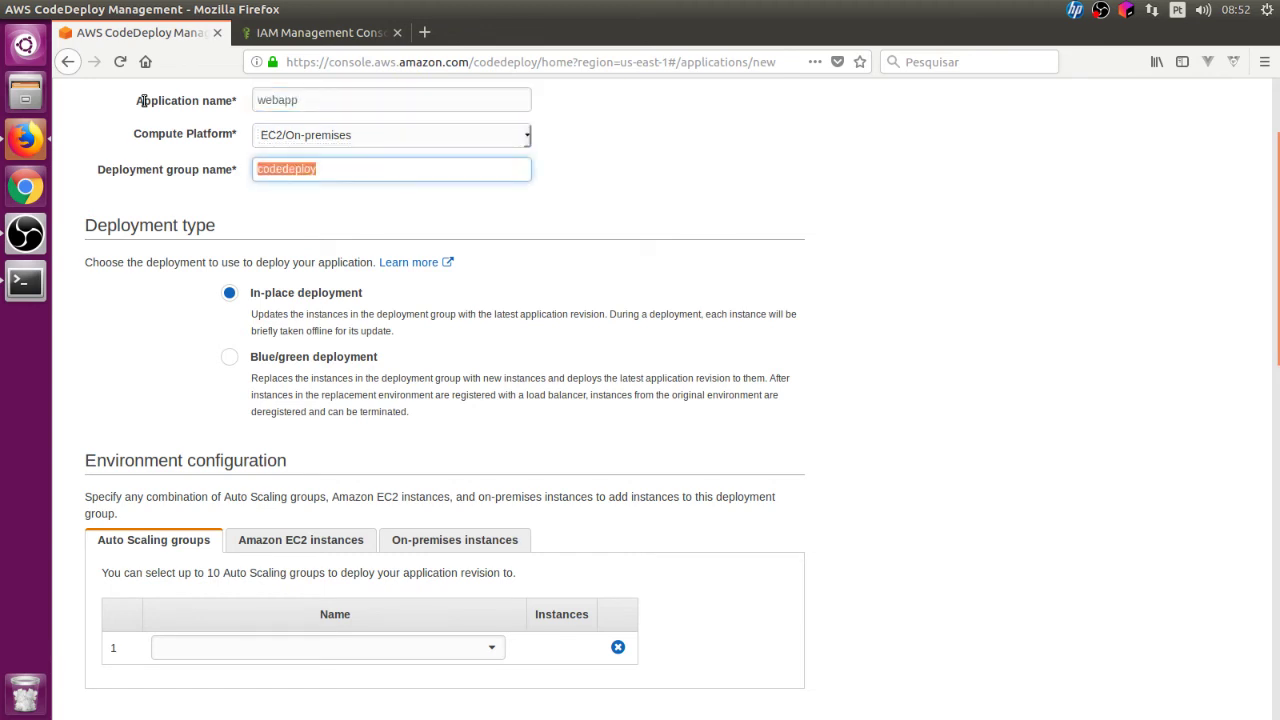
type("webapp")
key("Tab")
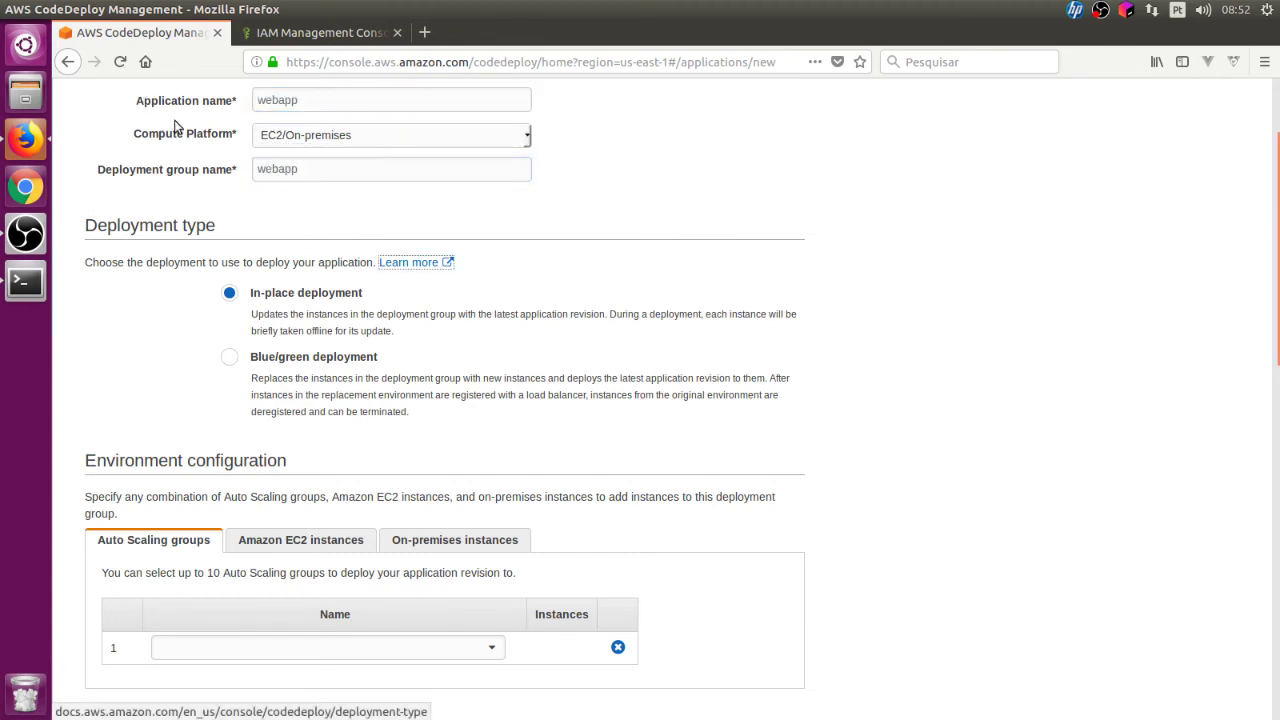
left_click(291, 134)
left_click(683, 162)
scroll(509, 265, "down", 6)
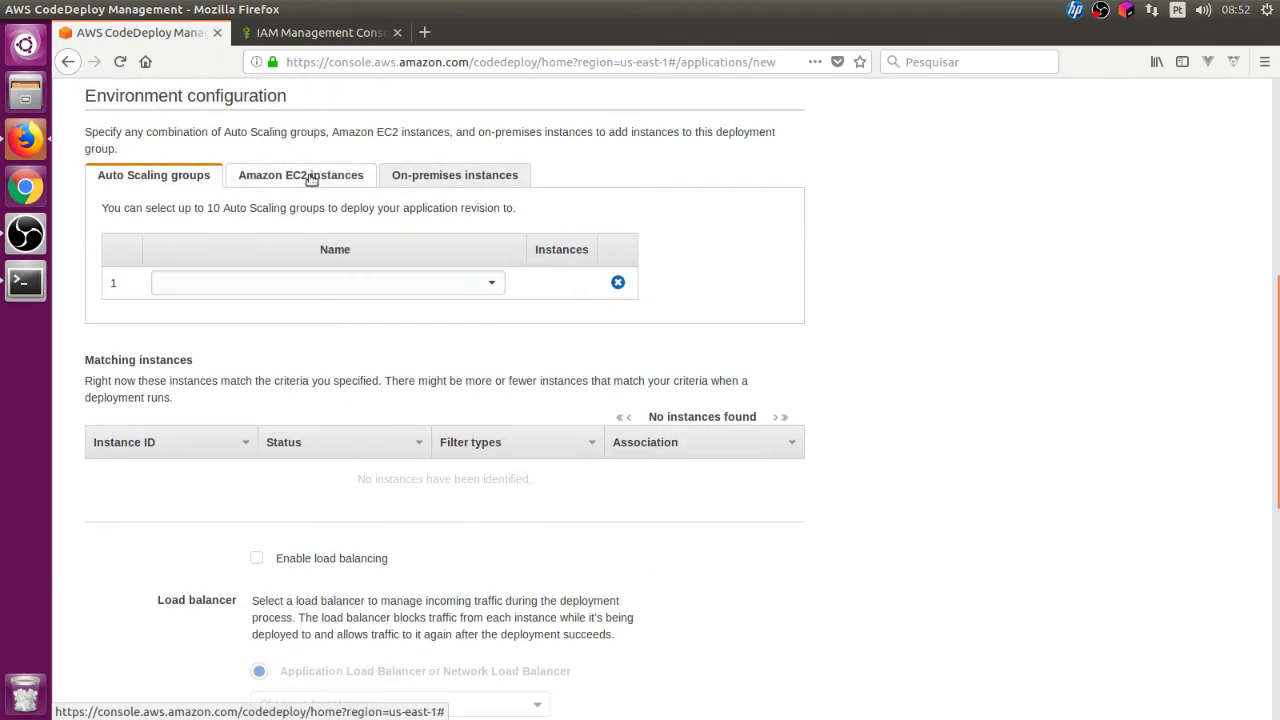
Step: Target EC2 instances with the tag group name = webapp
key("Tab")
key("Return")
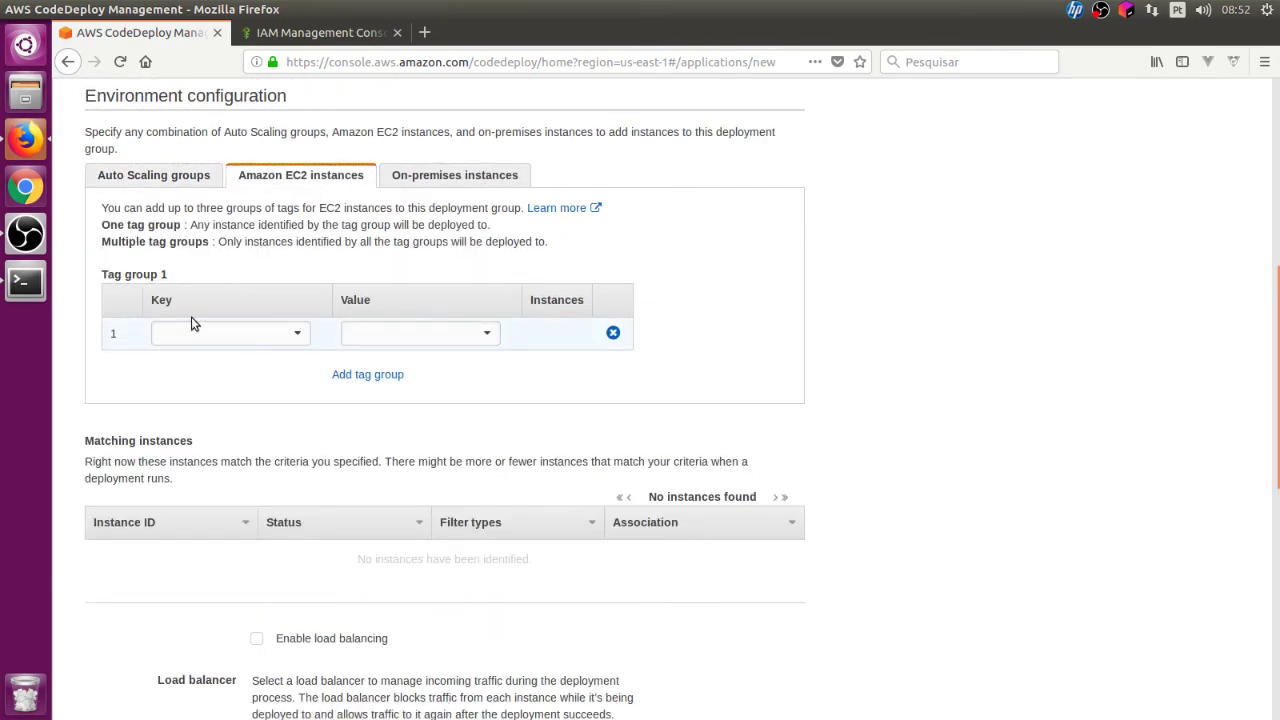
left_click(193, 333)
left_click(193, 360)
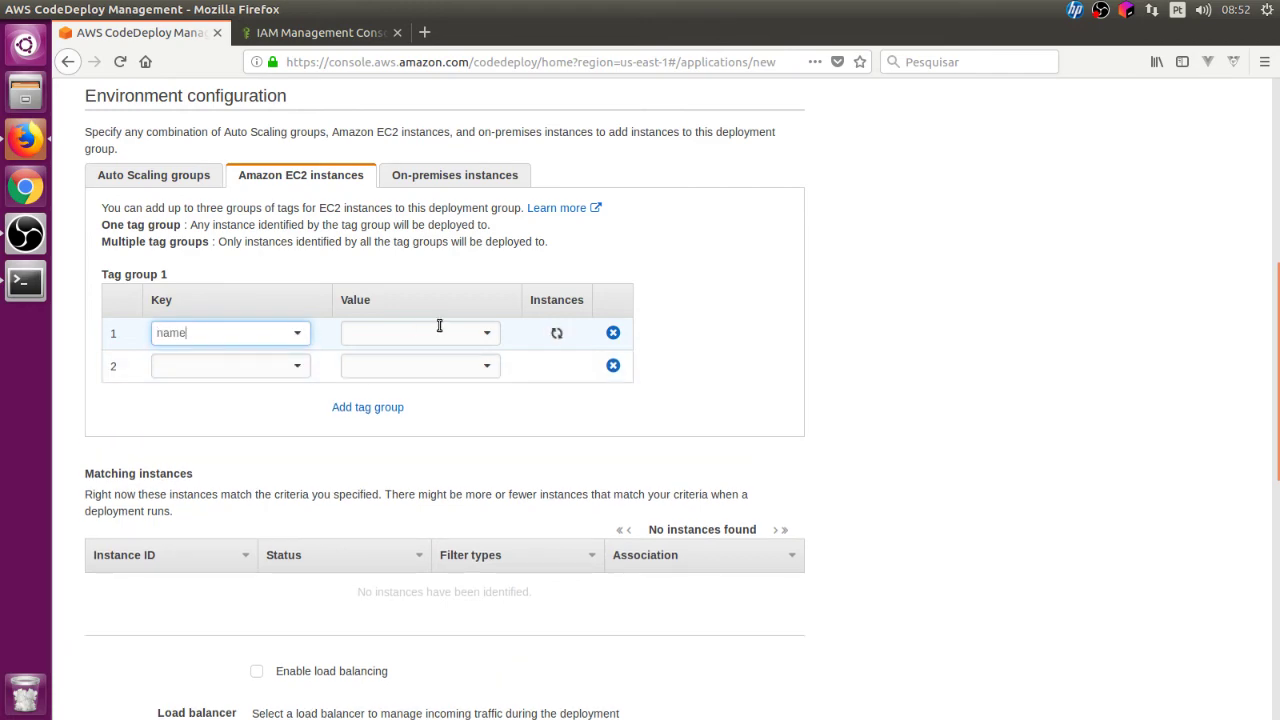
left_click(438, 333)
left_click(432, 357)
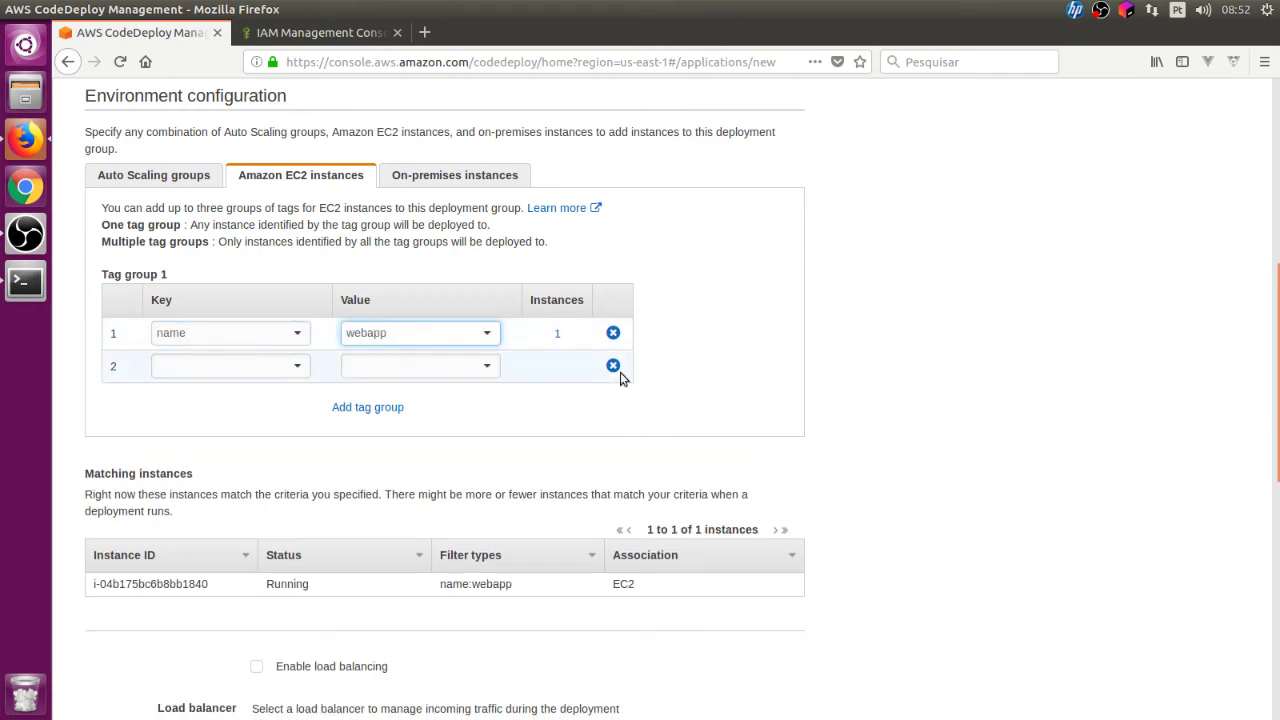
scroll(798, 340, "down", 3)
scroll(522, 358, "down", 4)
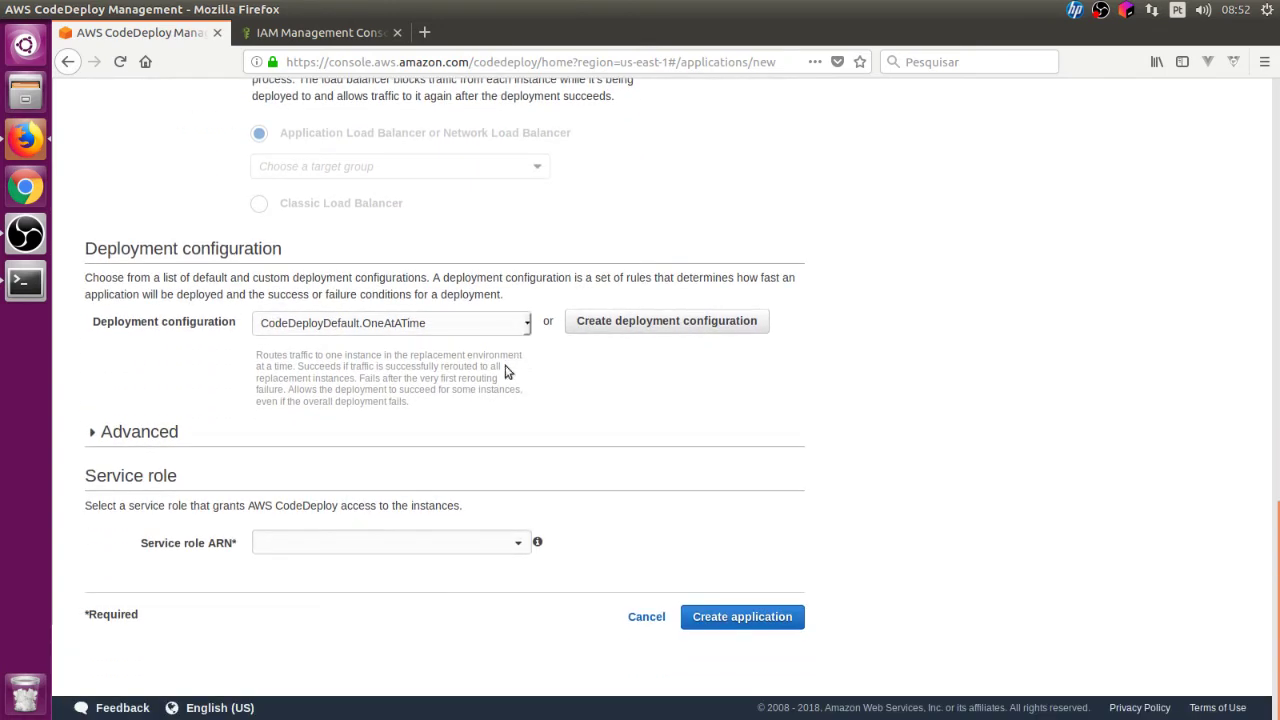
Step: Select codedeployrole as the service role and confirm it
left_click(495, 538)
left_click(491, 514)
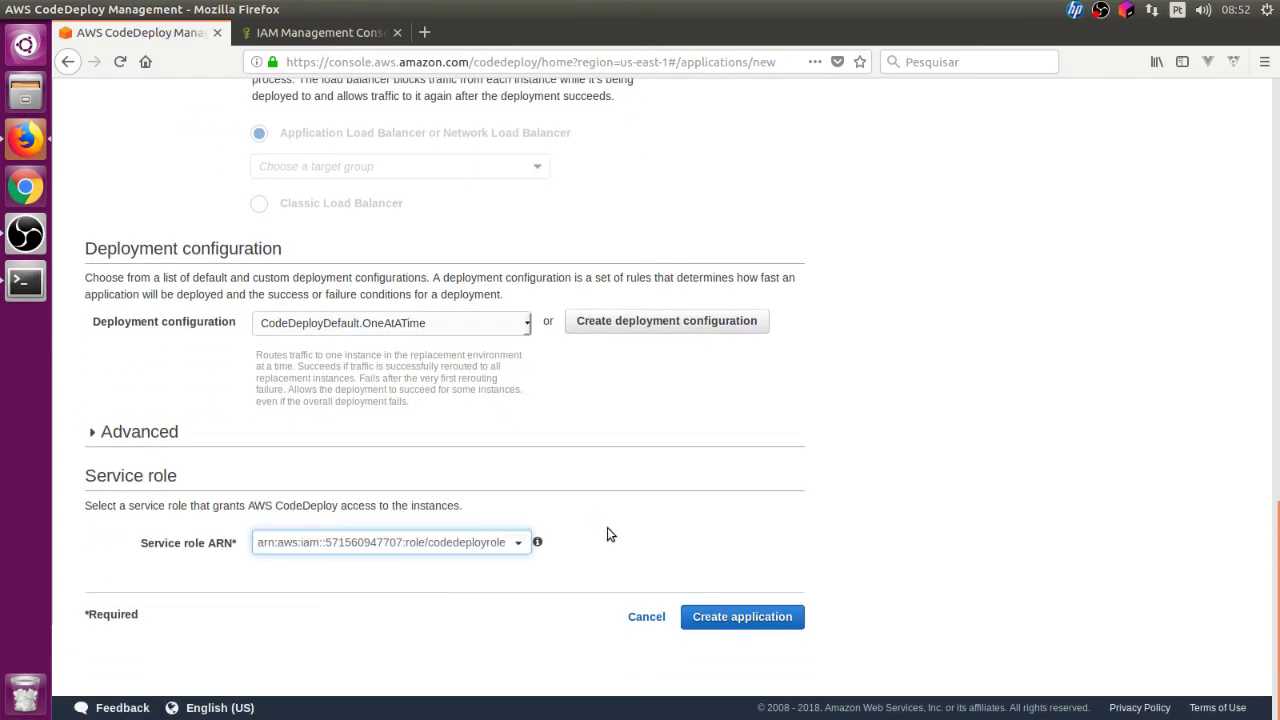
left_click(709, 624)
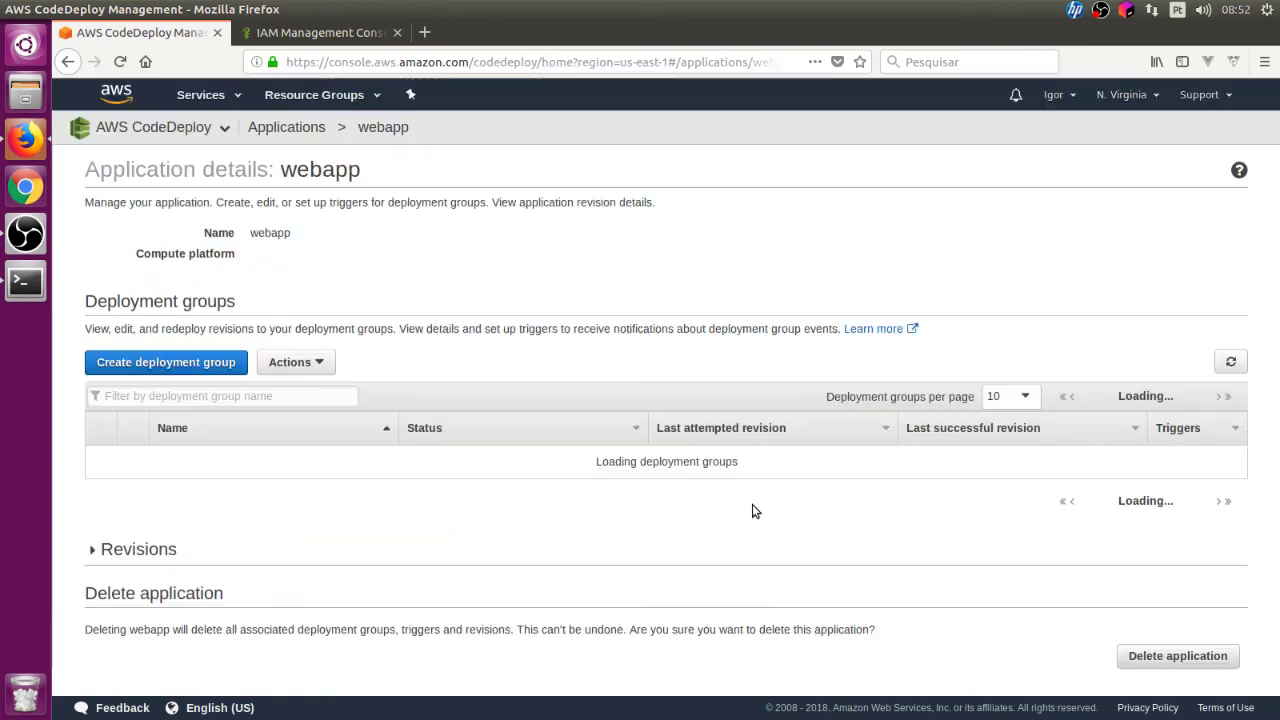
scroll(759, 505, "down", 4)
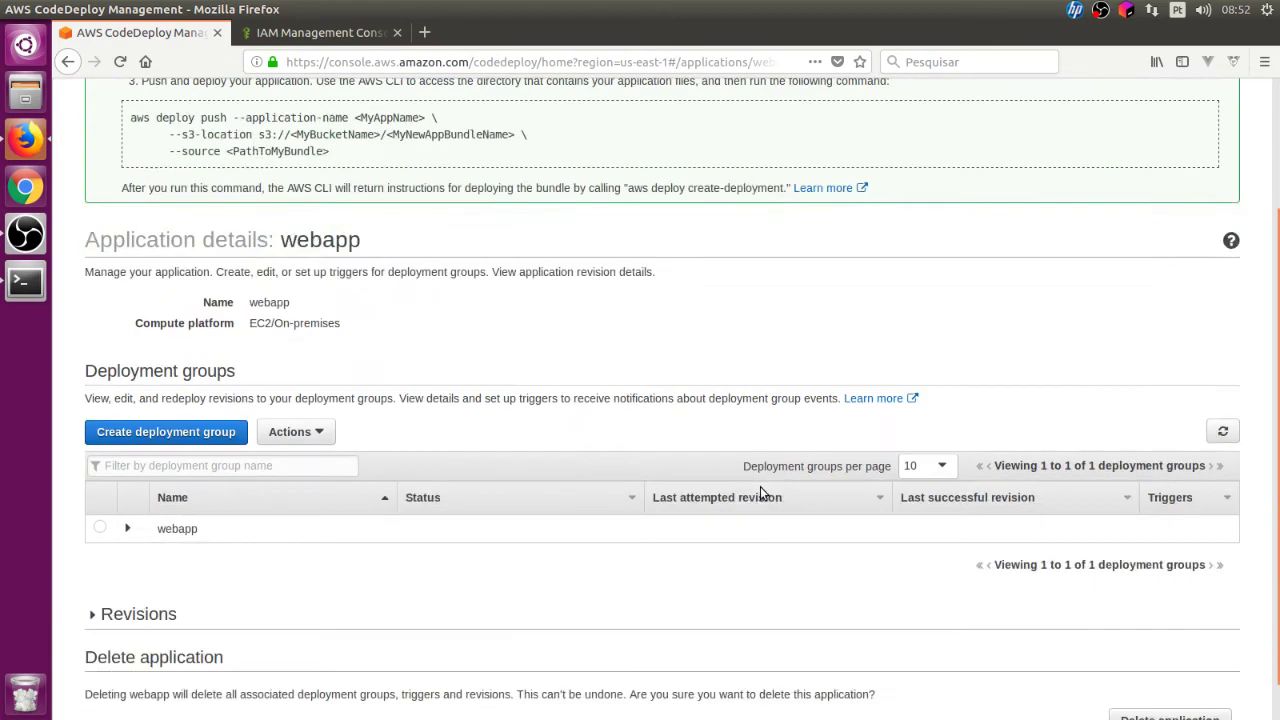
left_click(295, 27)
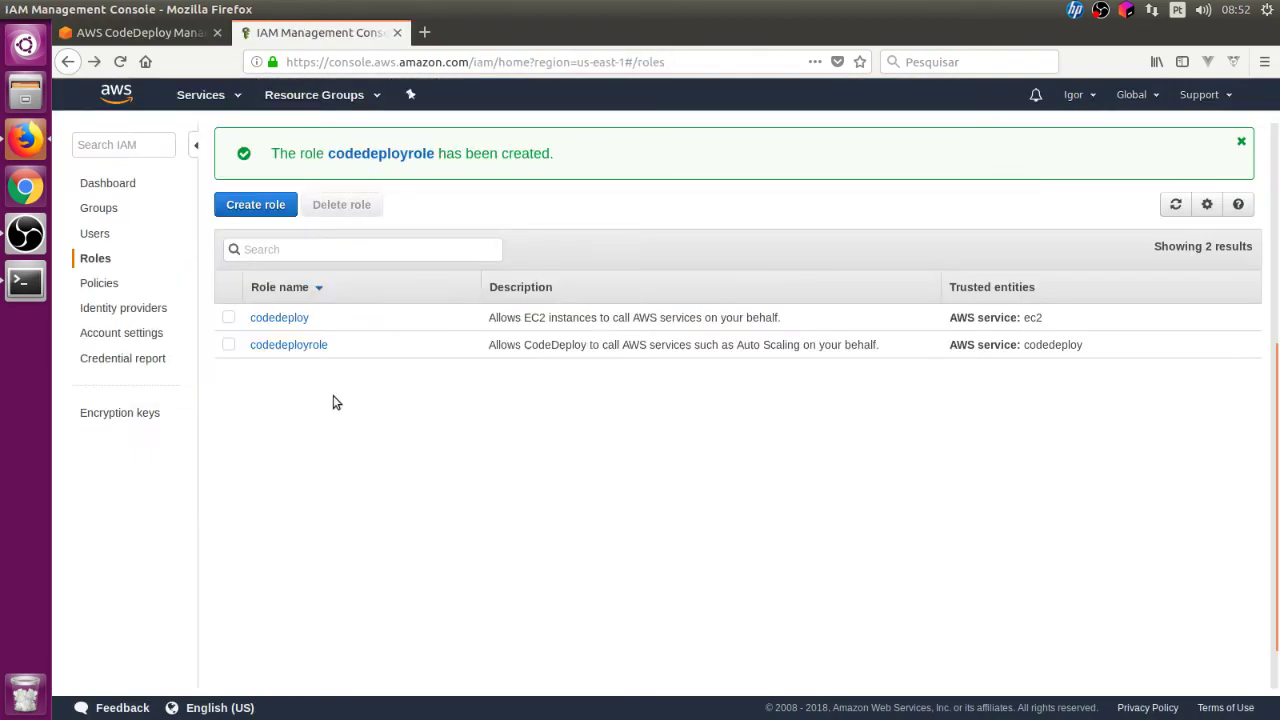
left_click(304, 317)
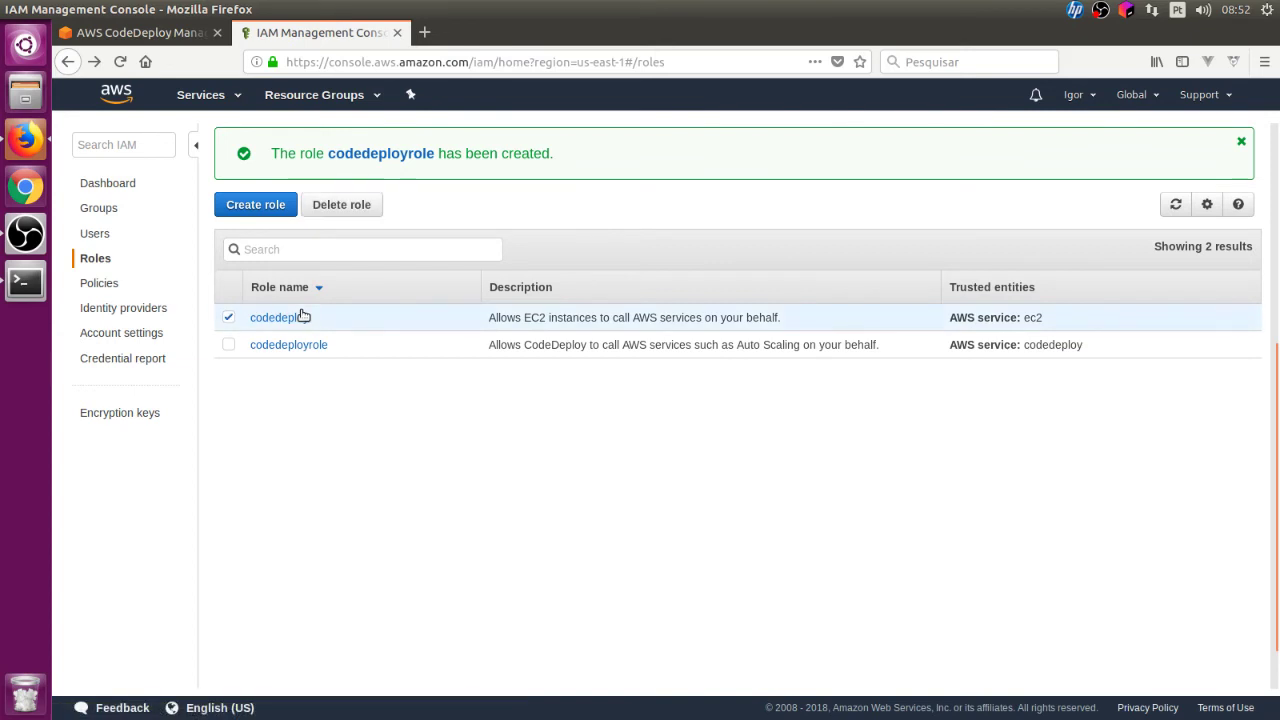
left_click(300, 317)
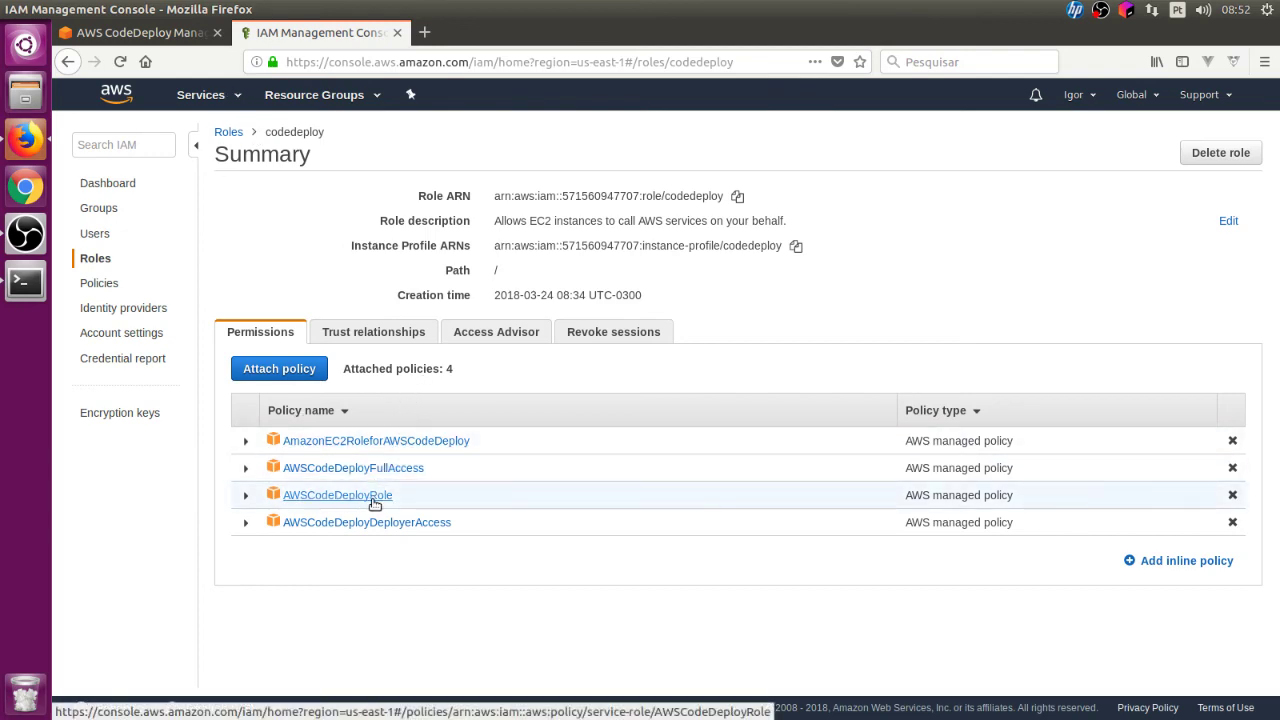
left_click(186, 34)
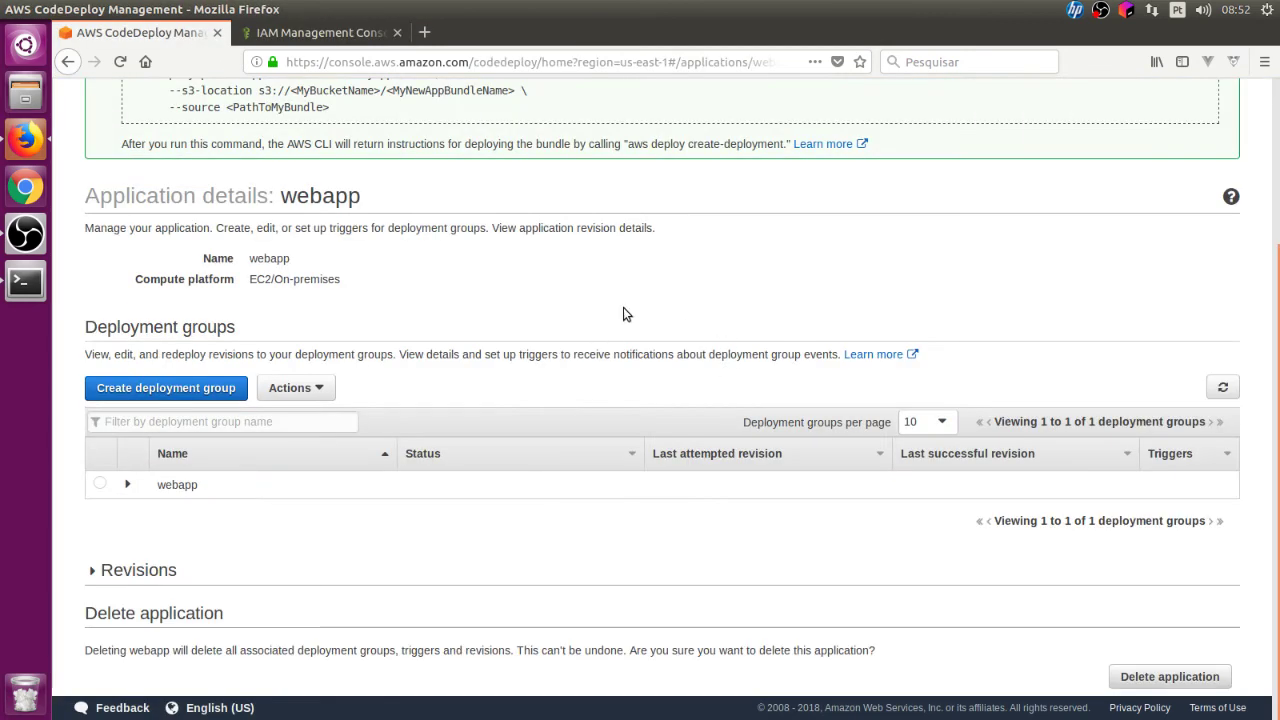
Step: Expand the webapp deployment group to review its tag group, codedeployrole role and trigger details
scroll(623, 314, "up", 4)
scroll(632, 311, "down", 4)
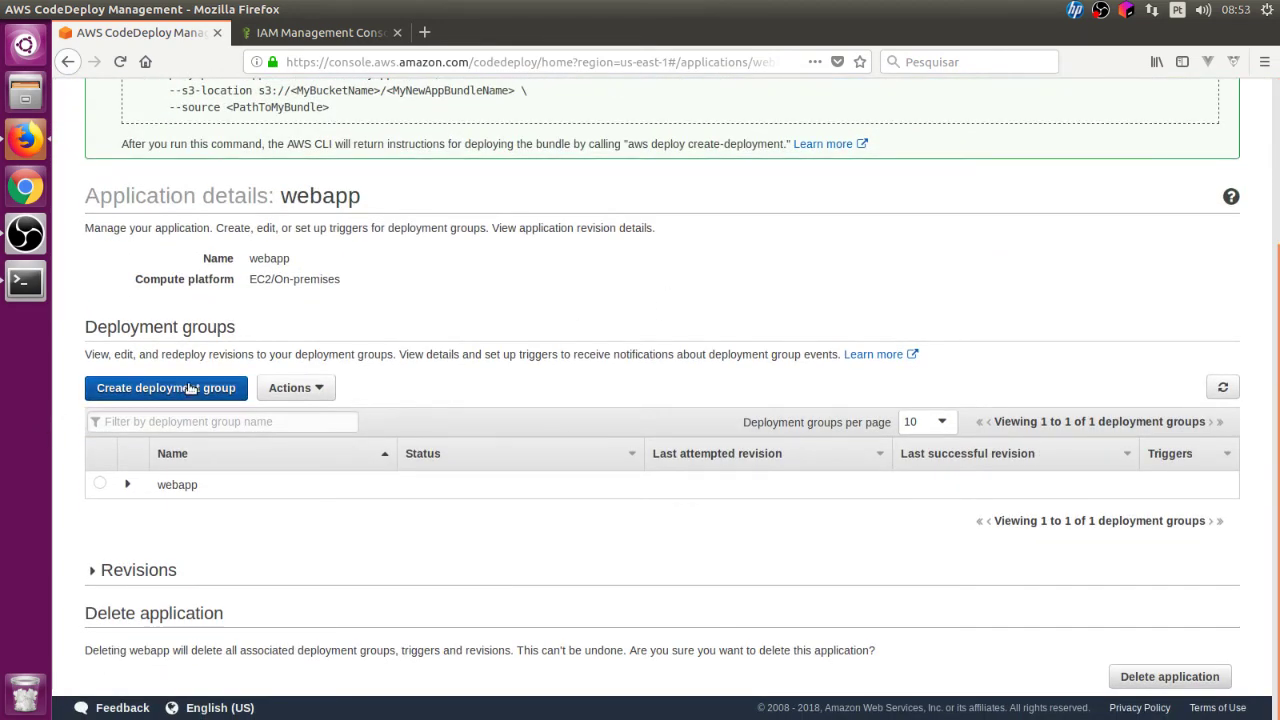
left_click(128, 485)
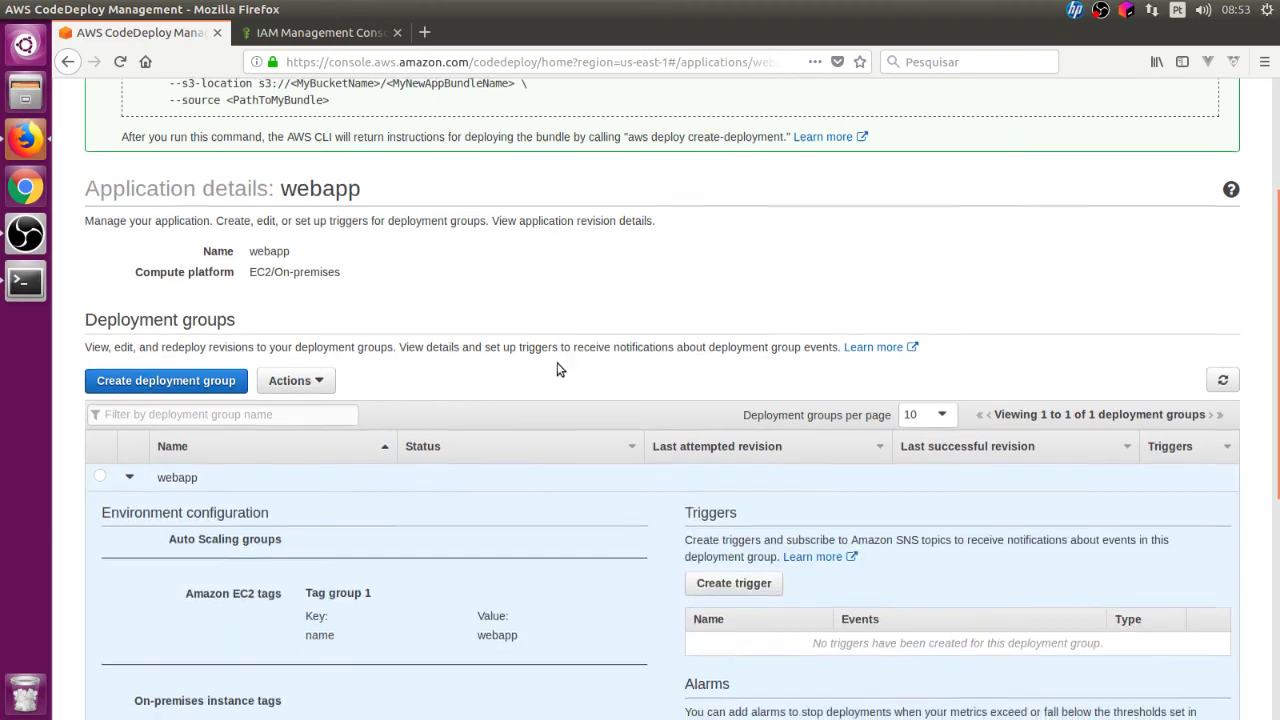
scroll(560, 368, "down", 5)
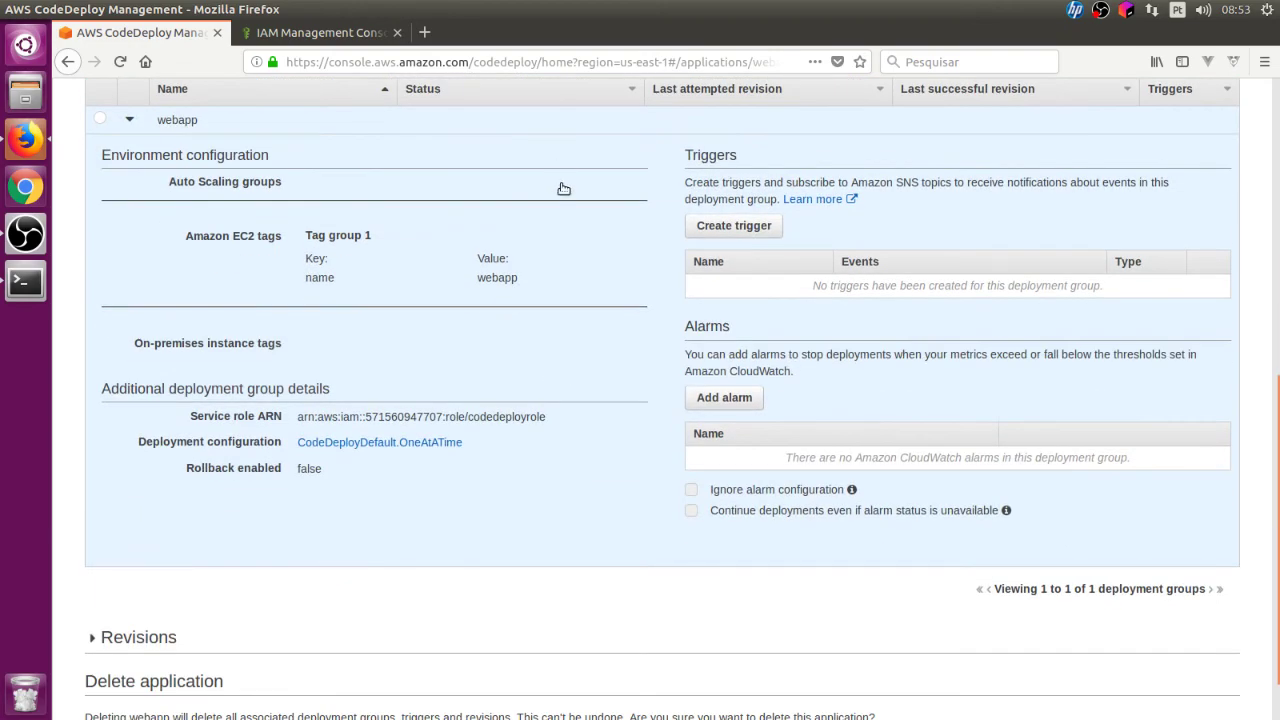
scroll(580, 354, "up", 8)
scroll(580, 354, "up", 1)
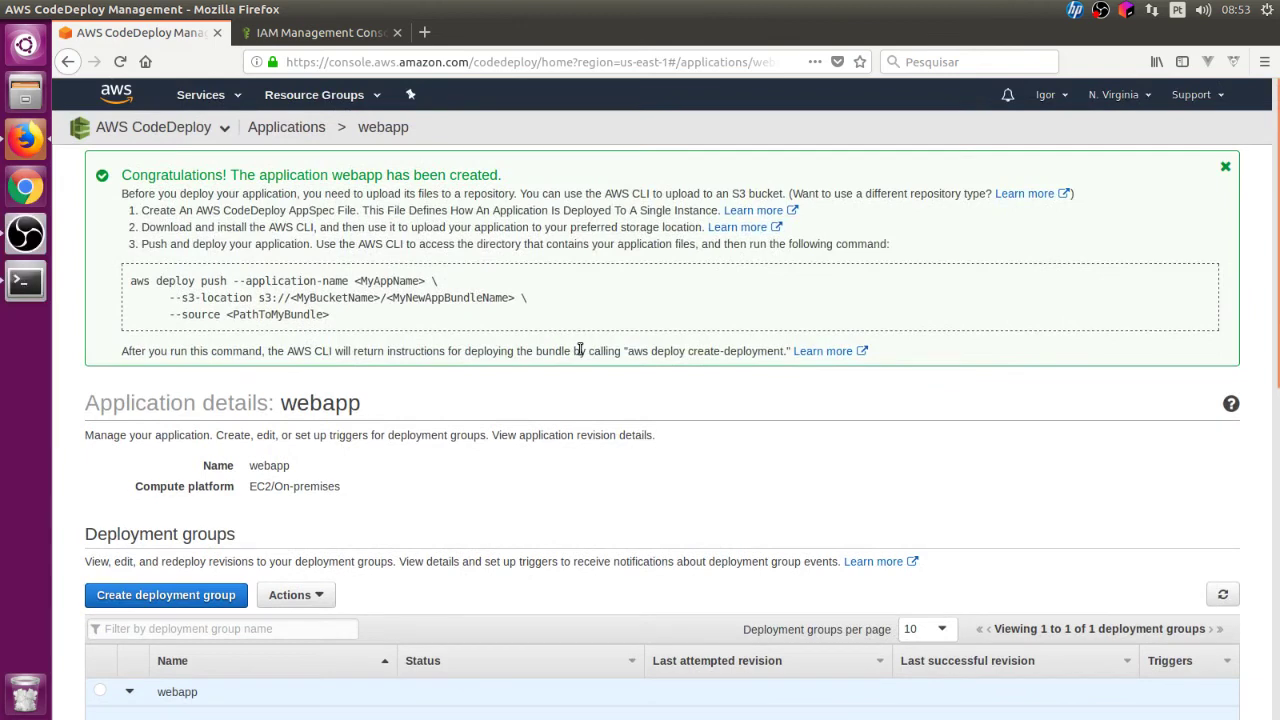
scroll(579, 349, "down", 7)
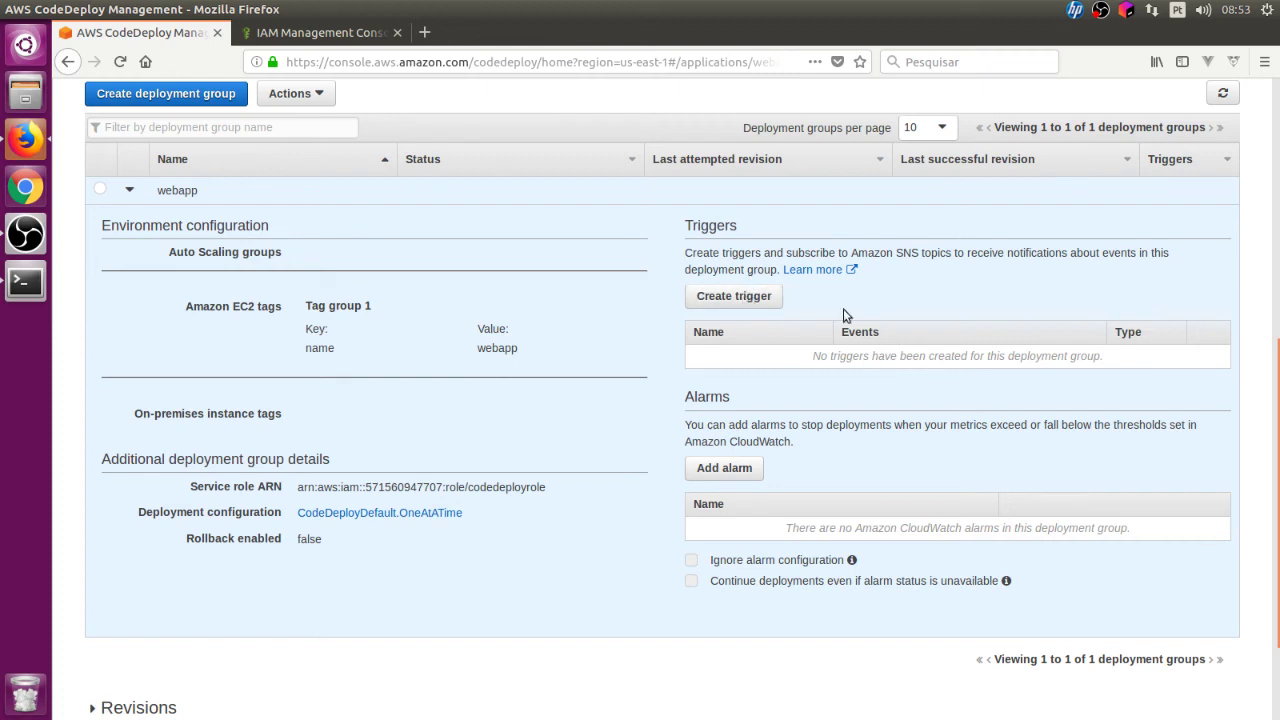
Step: Start a trigger named 'deploy' for Deployment starts, fails and succeeds events
left_click(742, 297)
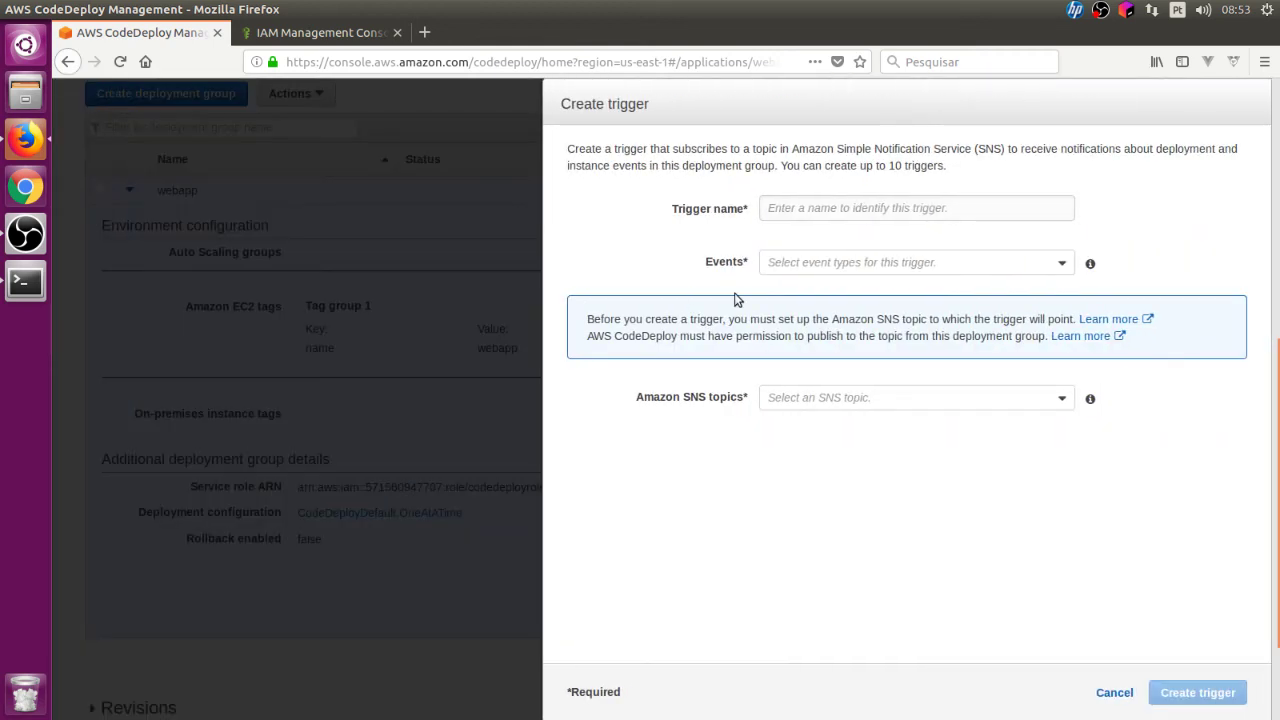
left_click(792, 206)
type("deplo")
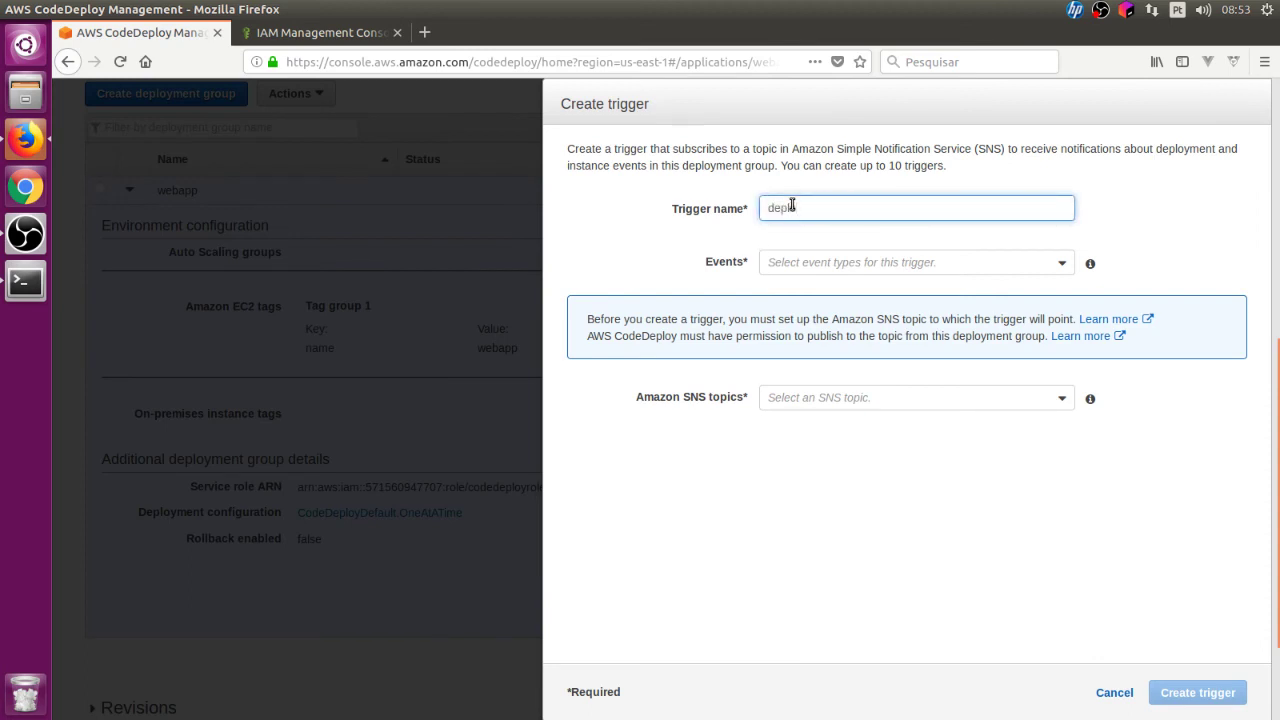
type("y")
left_click(824, 274)
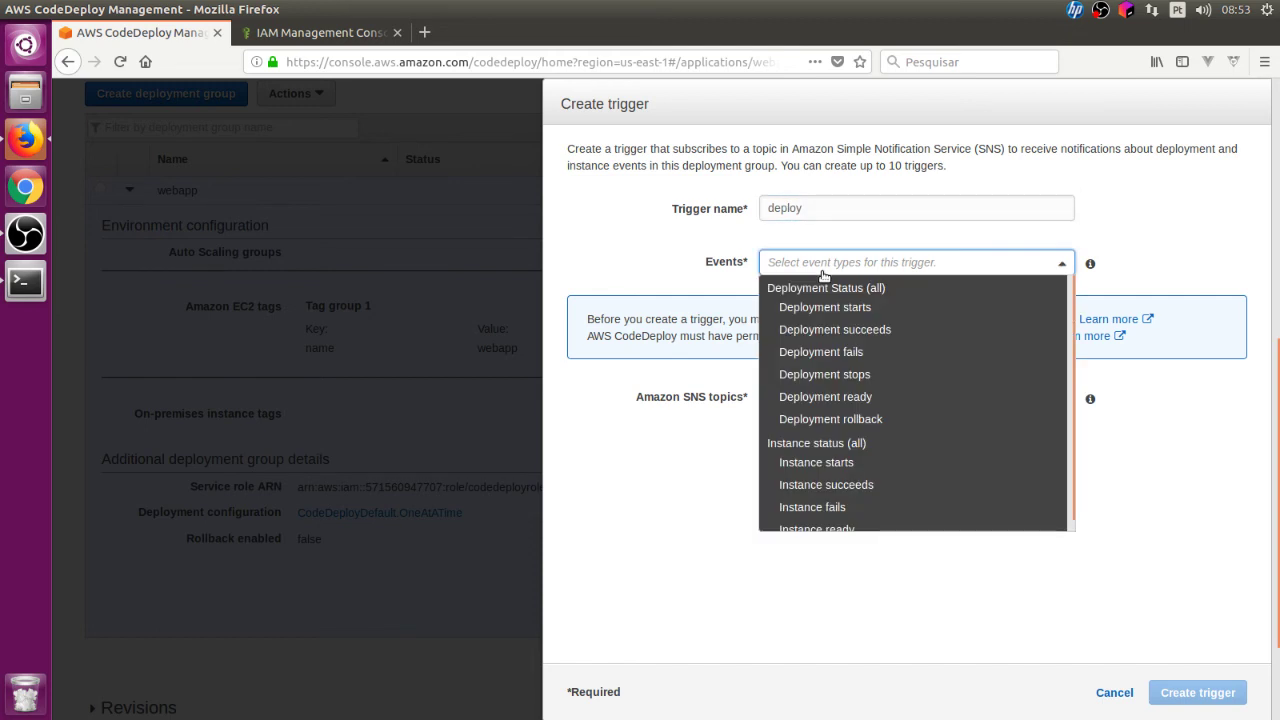
left_click(824, 307)
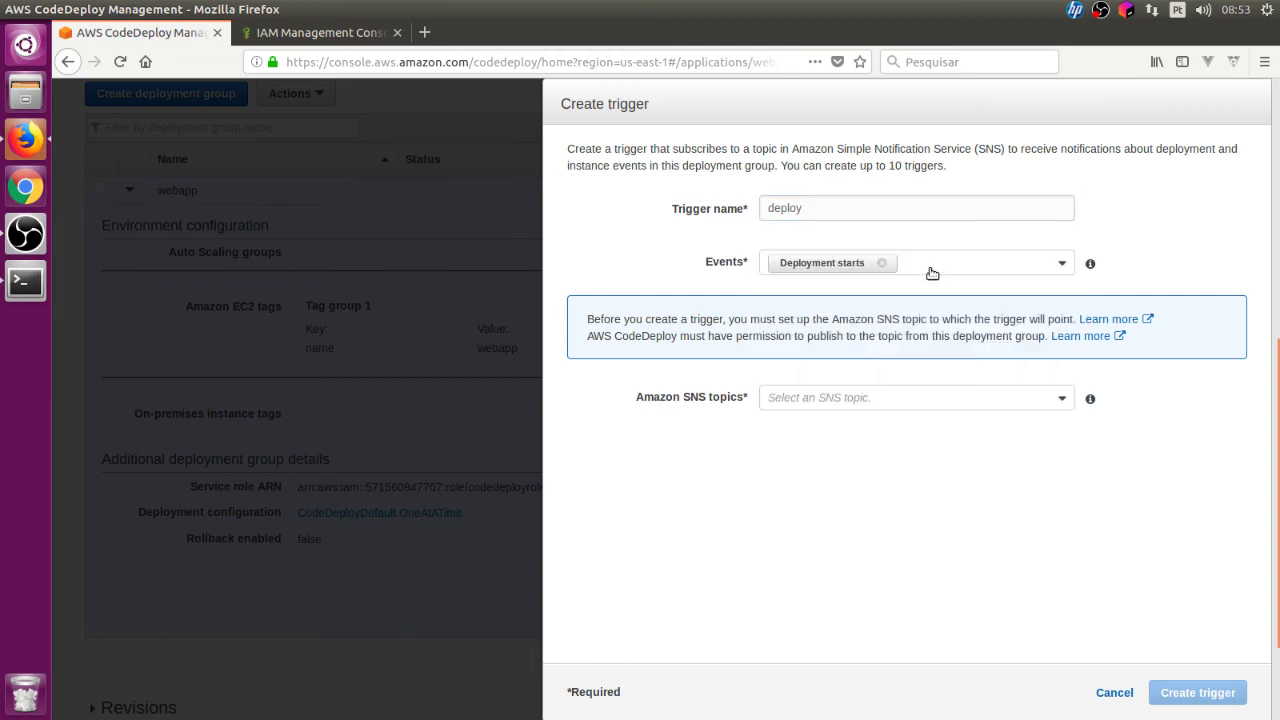
left_click(932, 273)
left_click(894, 354)
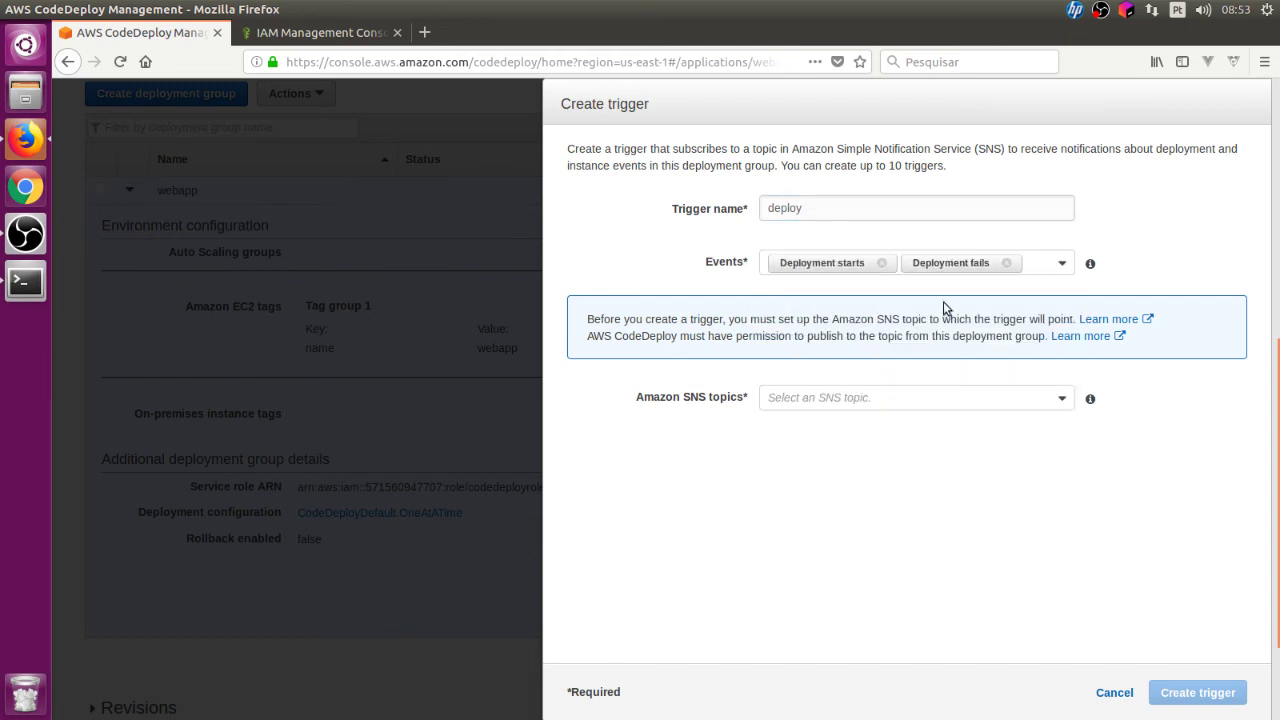
left_click(1037, 265)
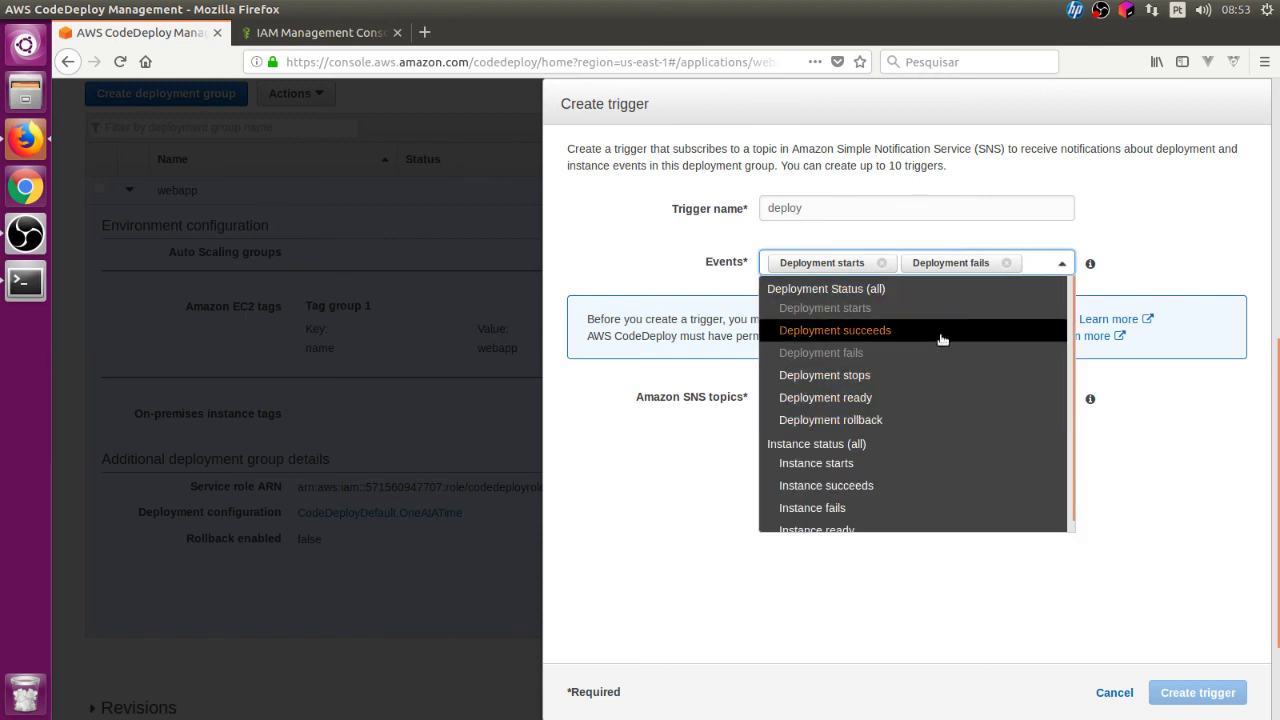
left_click(941, 331)
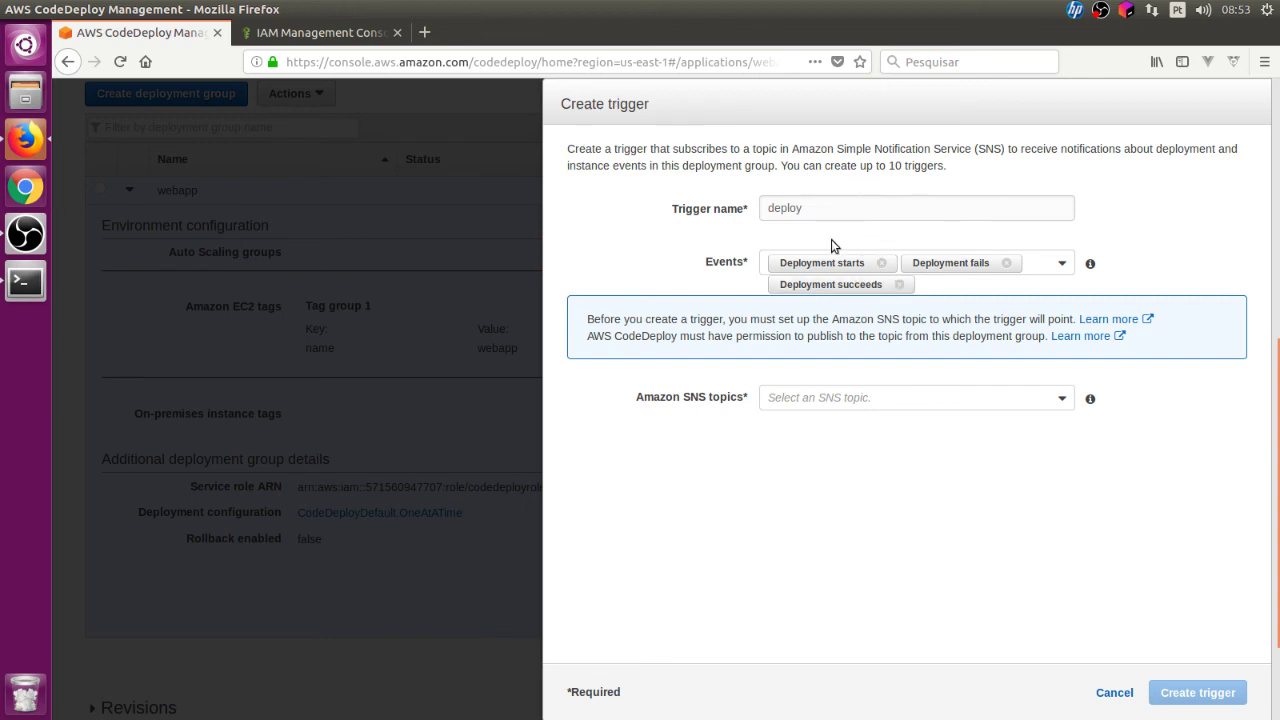
Step: Assign the deploy SNS topic to the trigger and save it
left_click(1045, 270)
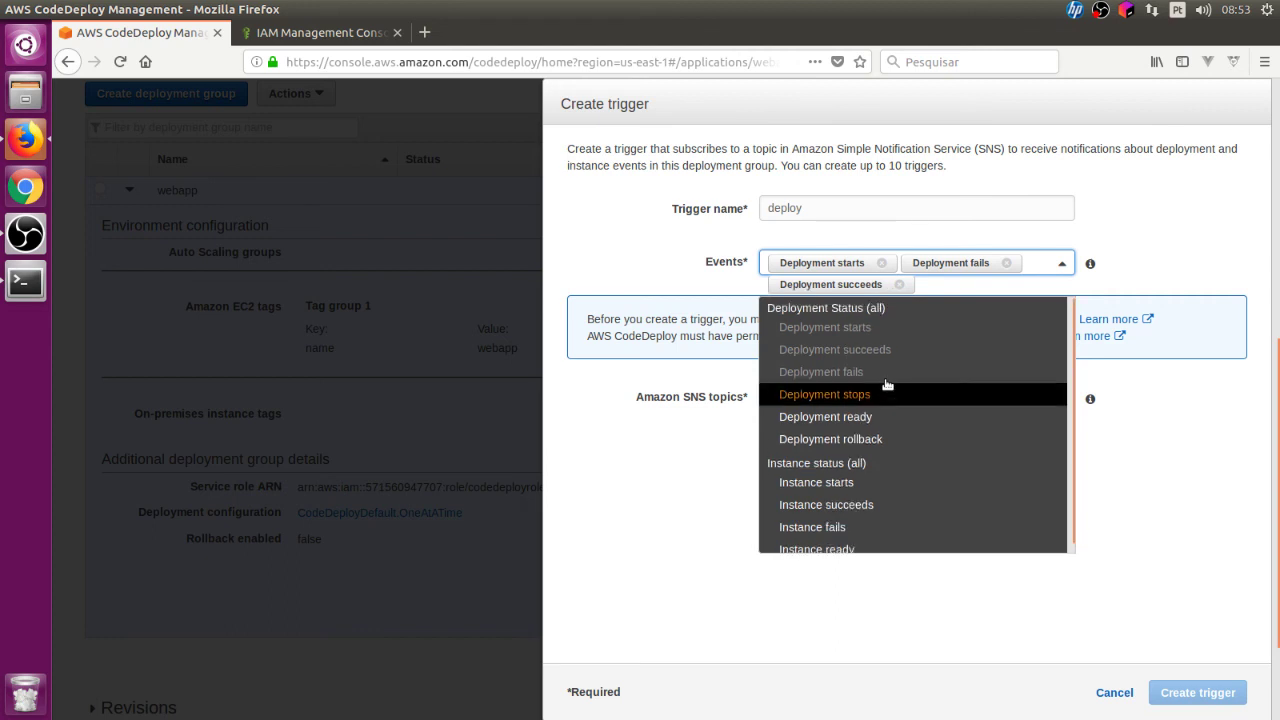
left_click(700, 120)
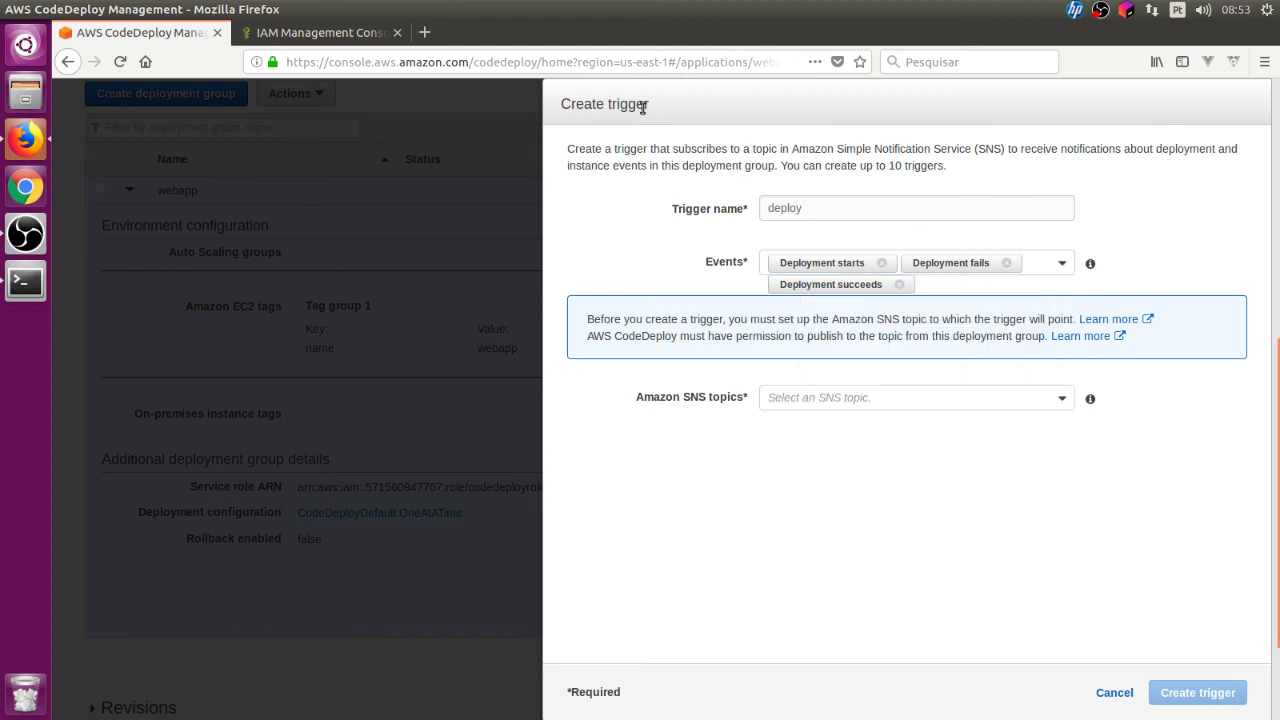
left_click(1043, 263)
scroll(997, 376, "down", 1)
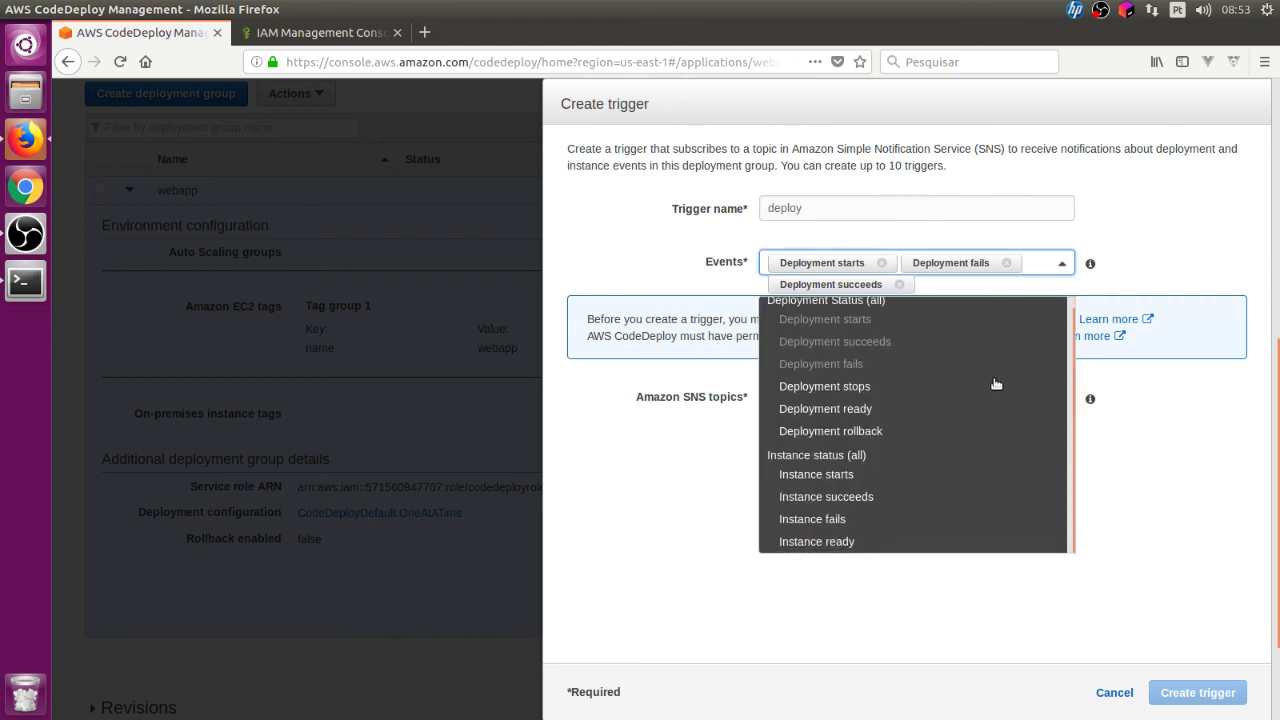
left_click(1167, 270)
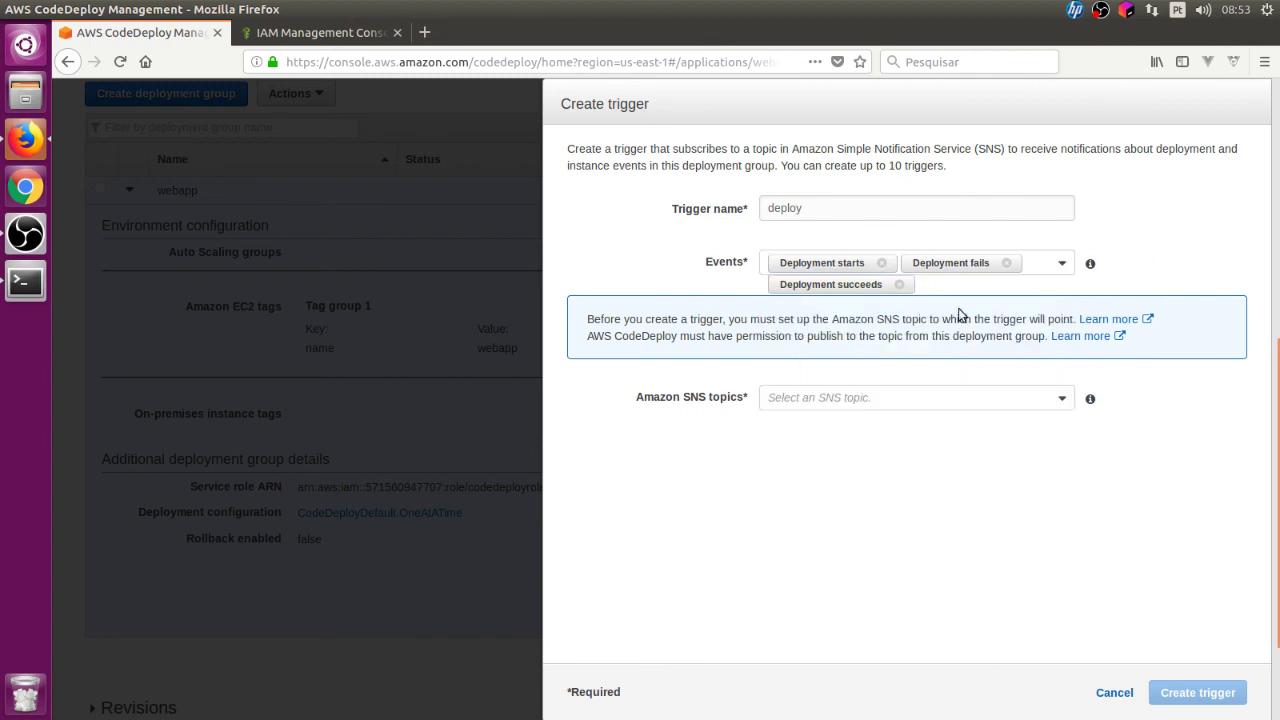
left_click(880, 398)
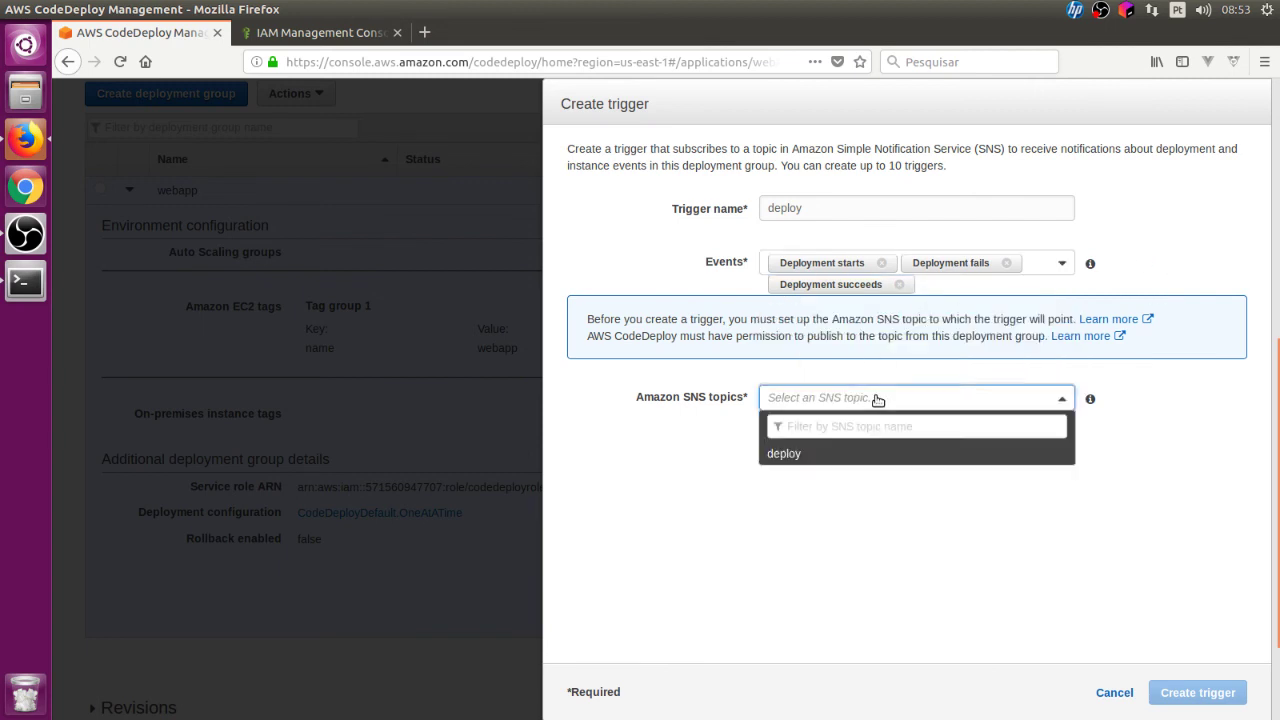
left_click(868, 455)
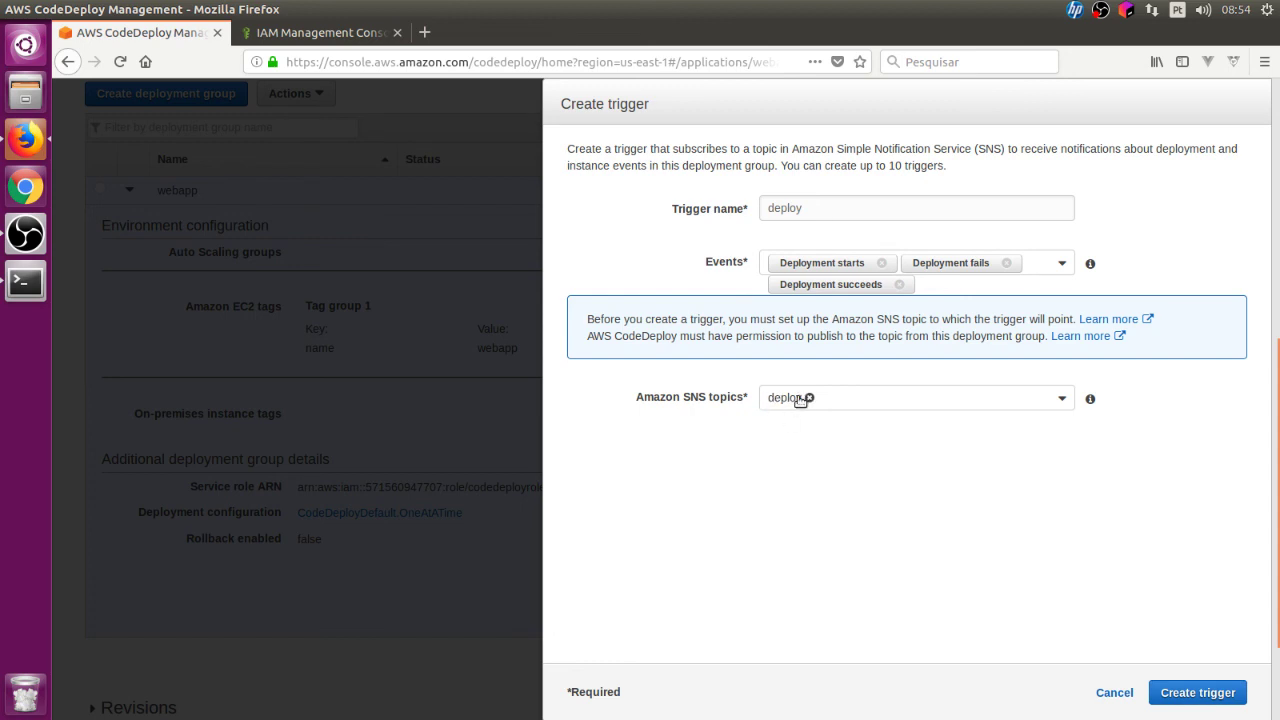
left_click(1218, 690)
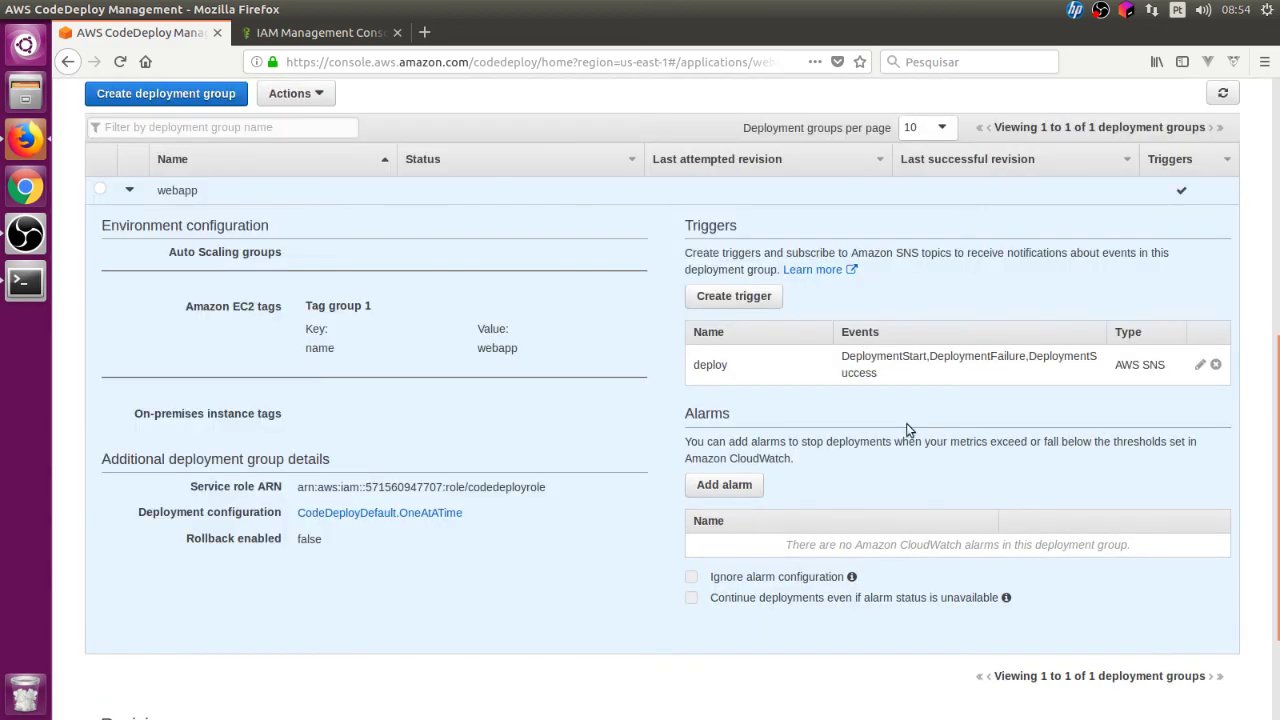
scroll(907, 422, "down", 3)
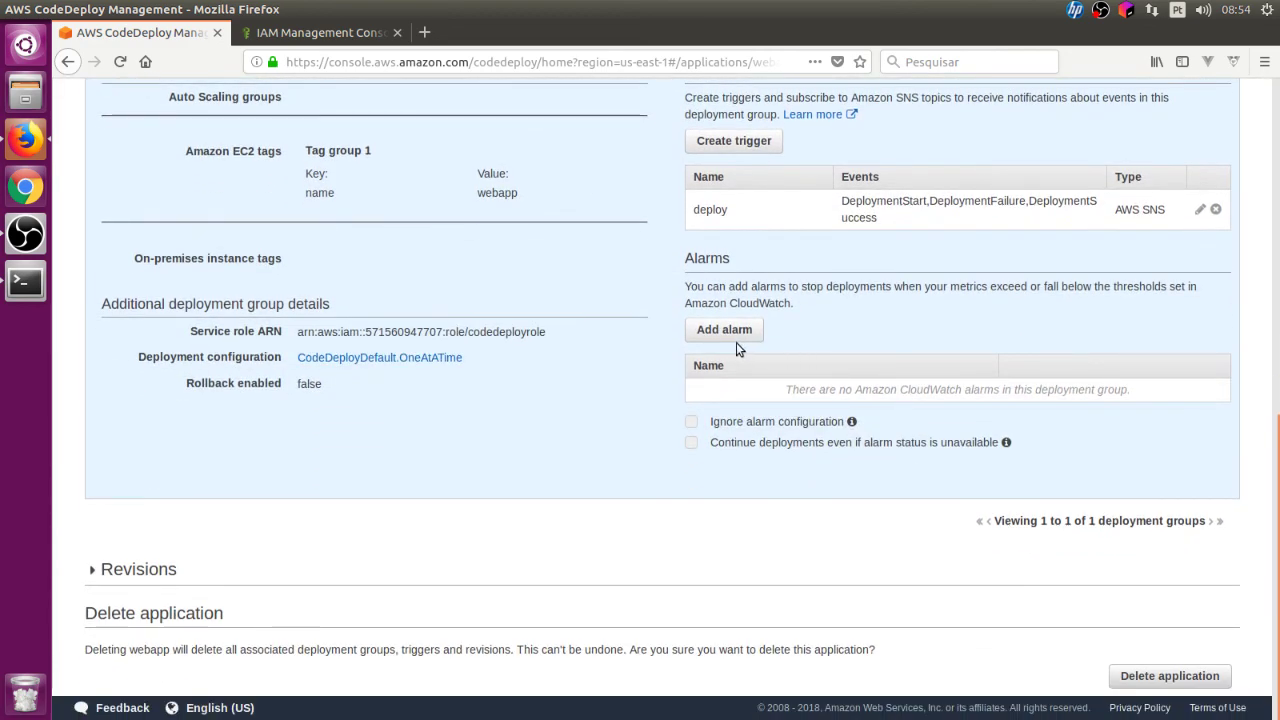
left_click(738, 330)
left_click(882, 288)
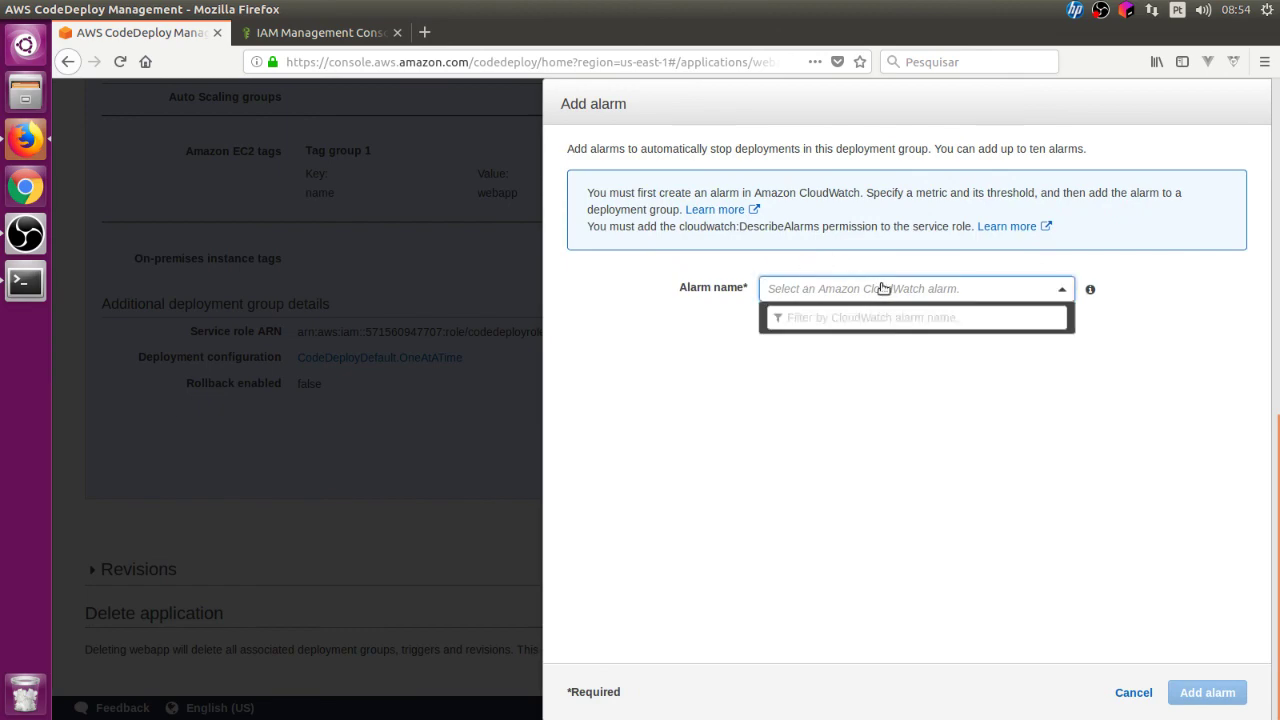
left_click(872, 338)
left_click(1134, 692)
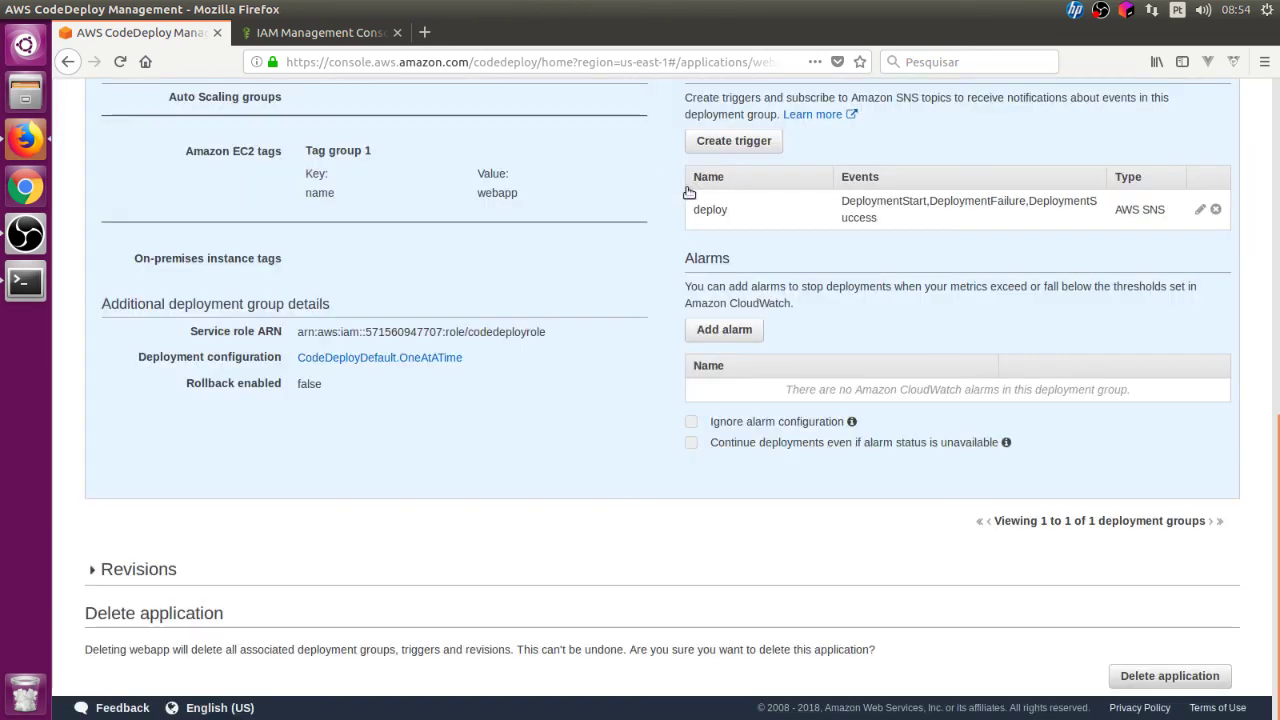
scroll(704, 190, "up", 7)
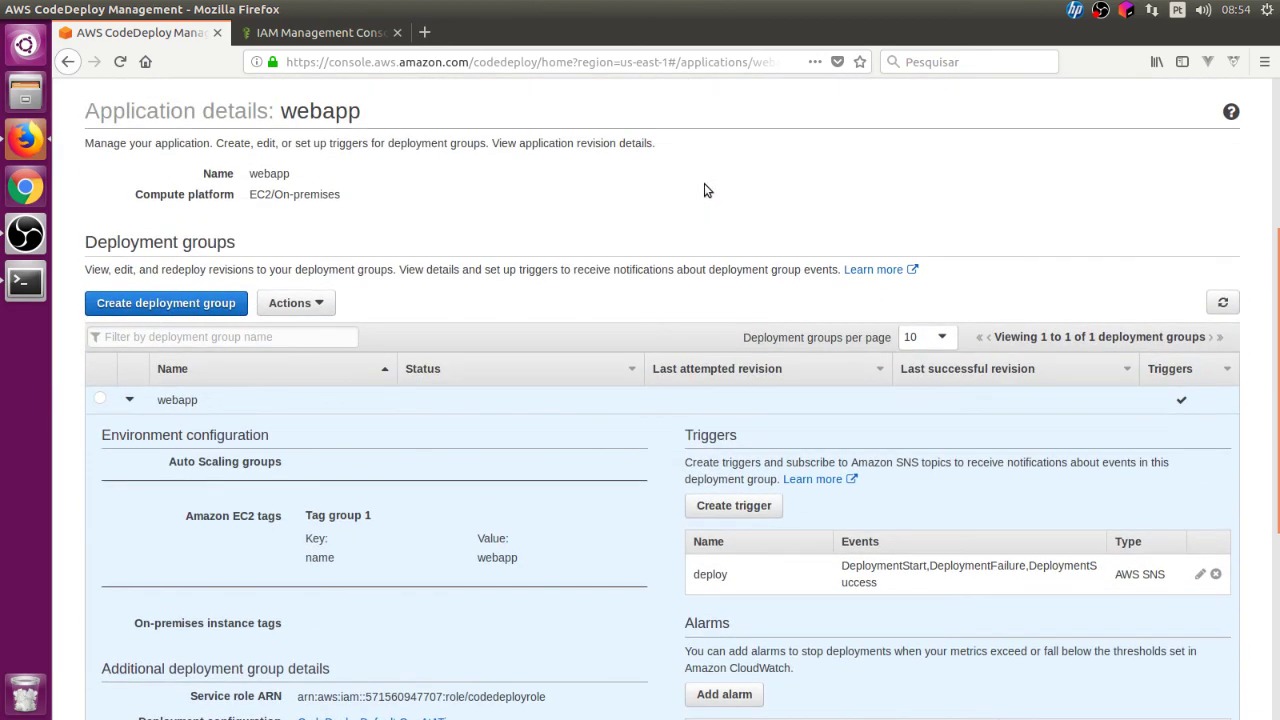